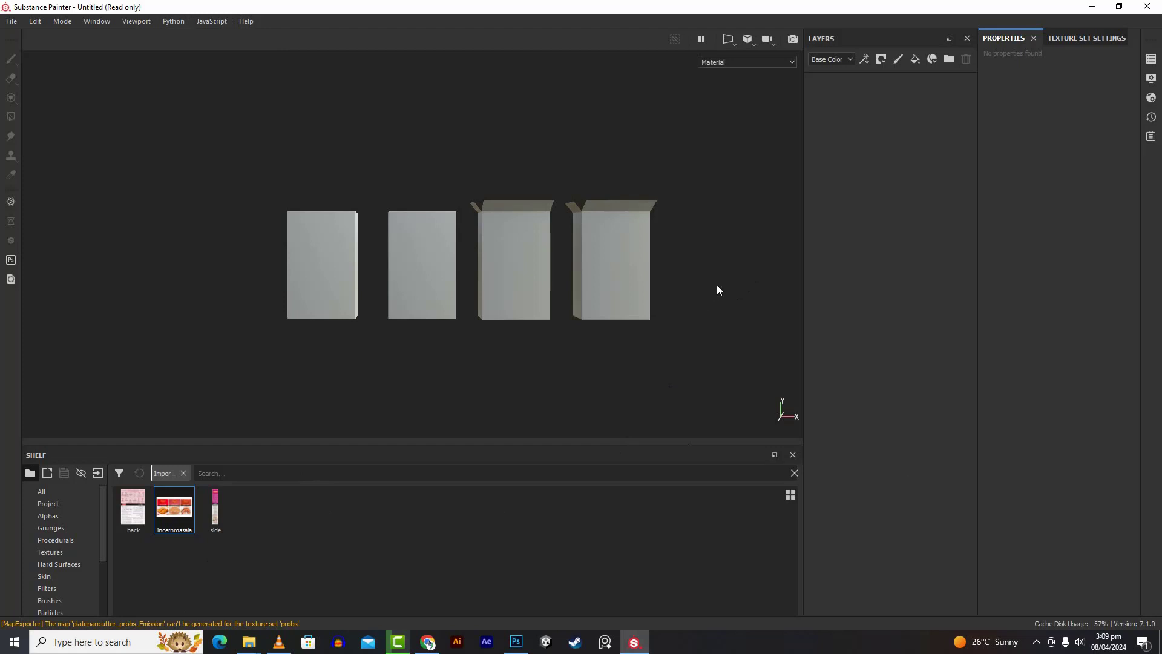
Add a layer folder named box1 to the layer stack
scroll(449, 296, "up", 3)
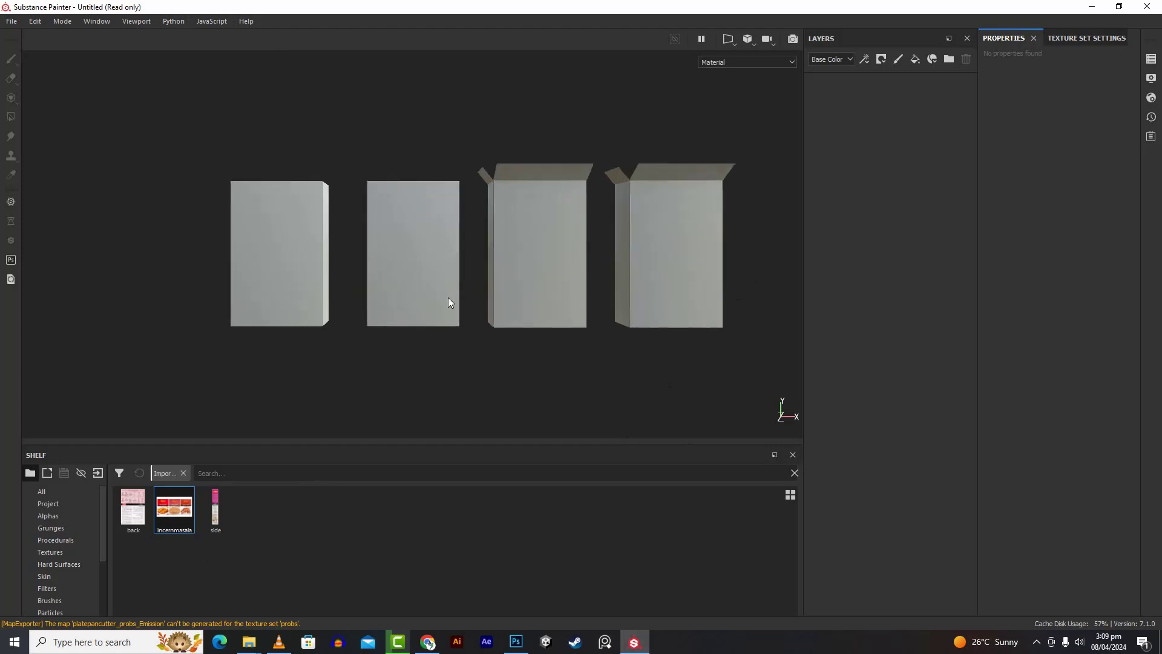
scroll(448, 297, "down", 1)
left_click(949, 59)
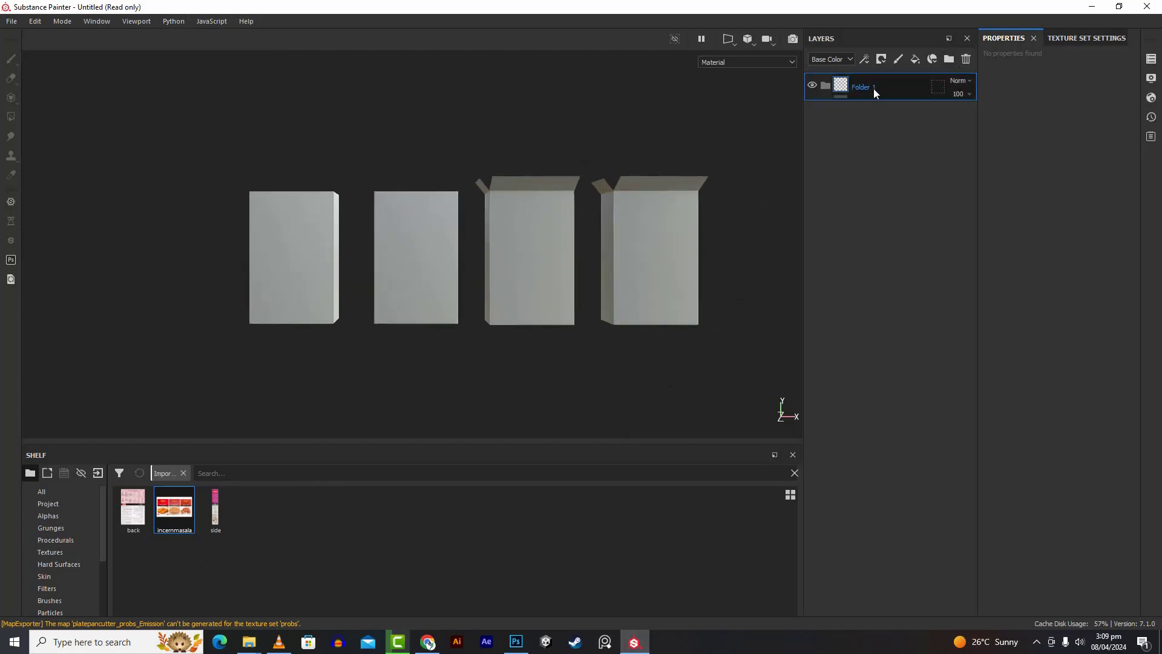
type("box1")
Add a fill layer inside the box1 folder and name it front
left_click(915, 59)
left_click_drag(874, 85, 865, 124)
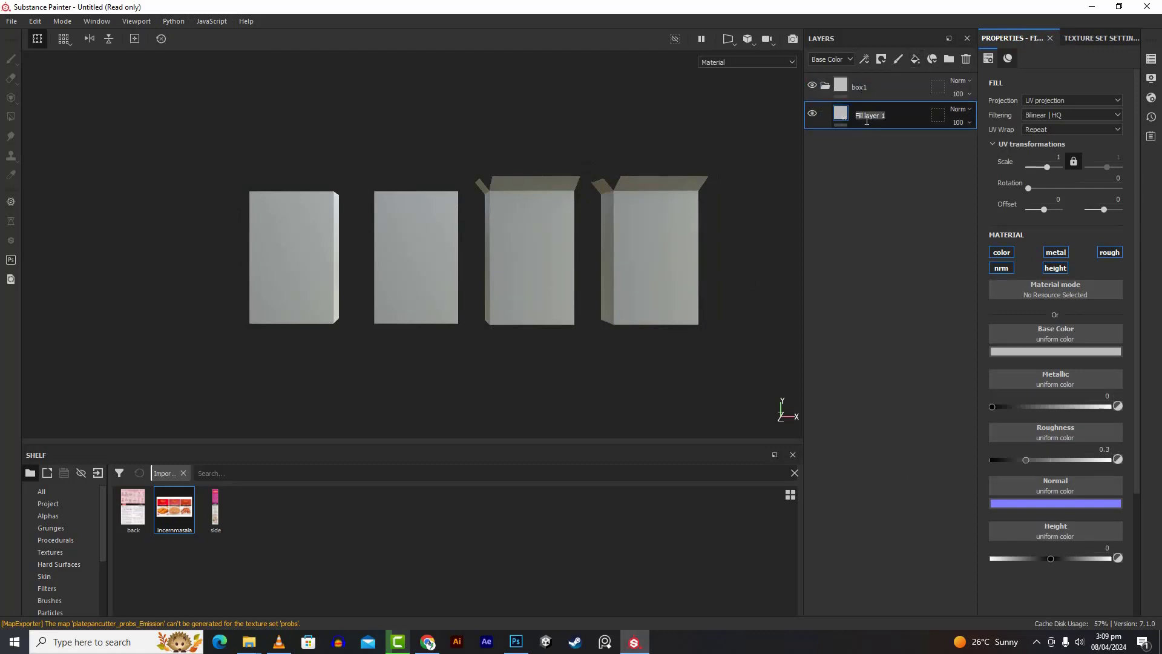
type("front")
key("Return")
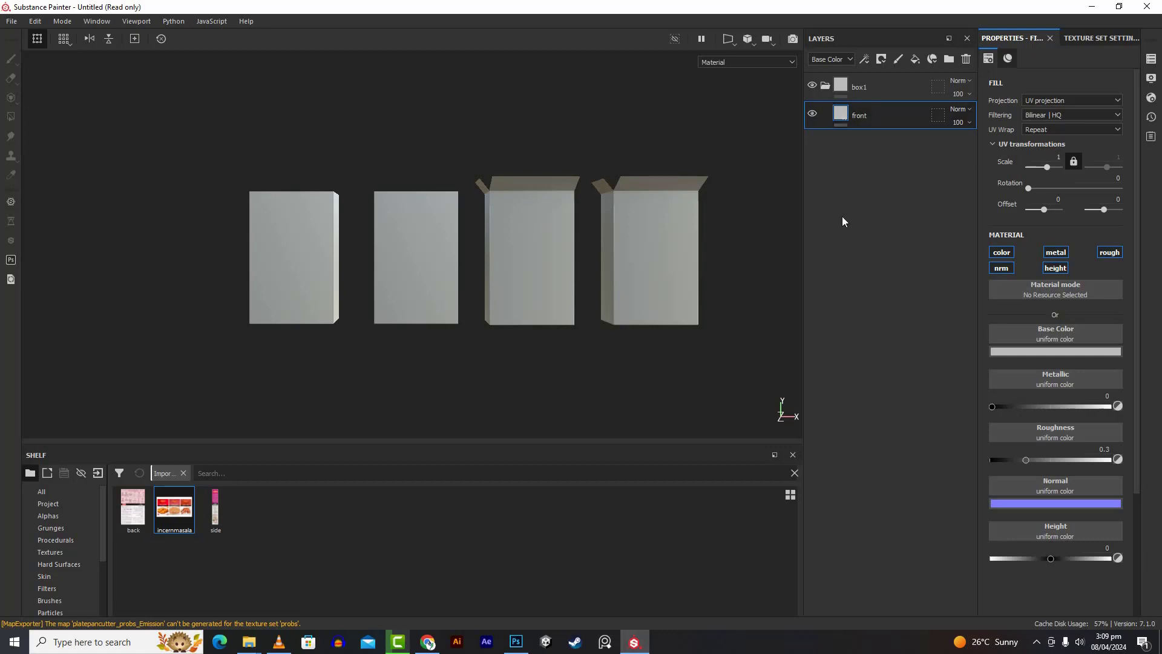
Add a black mask to the front layer and assign the incernmasala image as its base color
left_click(878, 60)
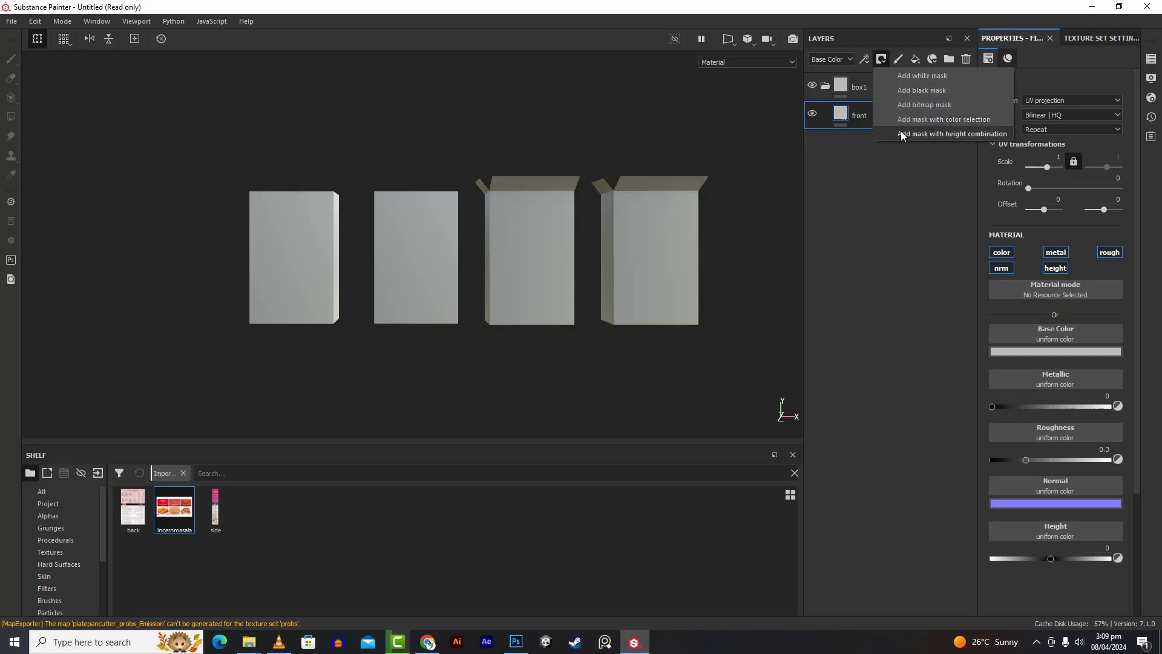
left_click(914, 95)
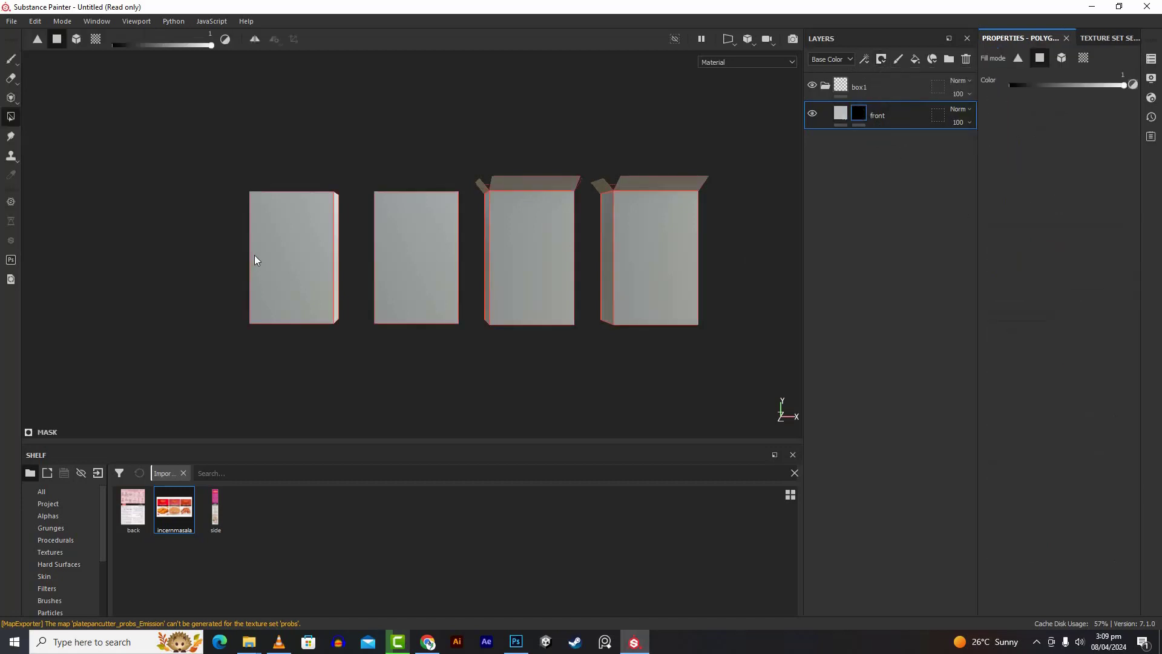
left_click(845, 117)
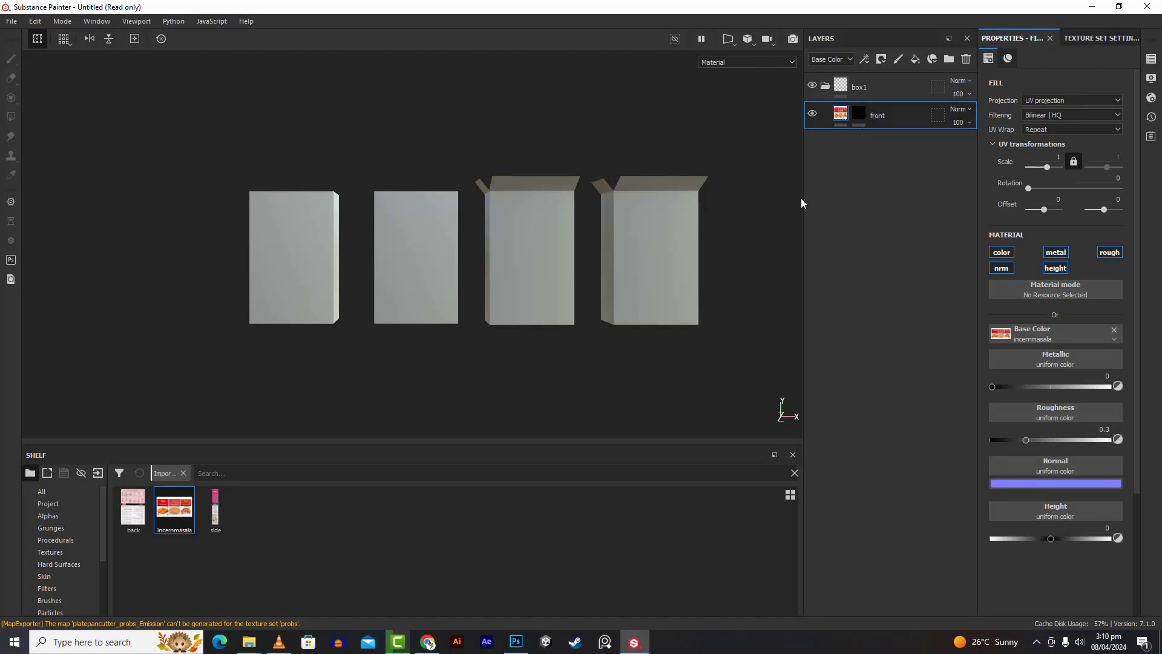
Reveal the front layer on the first closed box's front face by polygon-filling that face in the mask
left_click(863, 118)
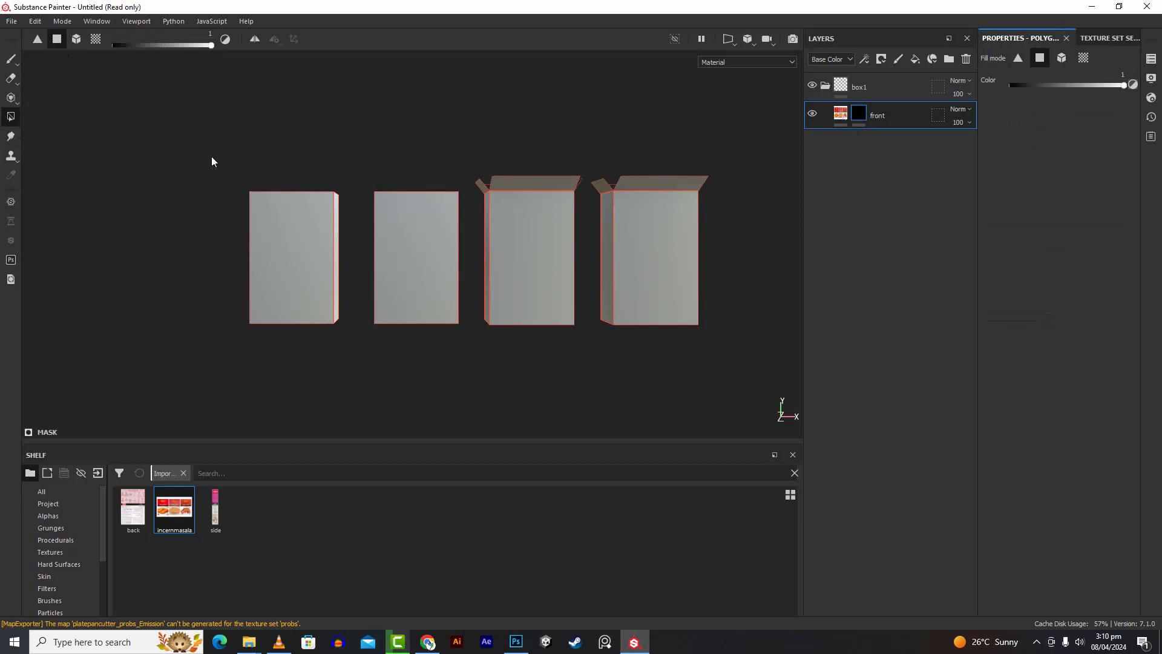
scroll(277, 242, "down", 3)
left_click(279, 244)
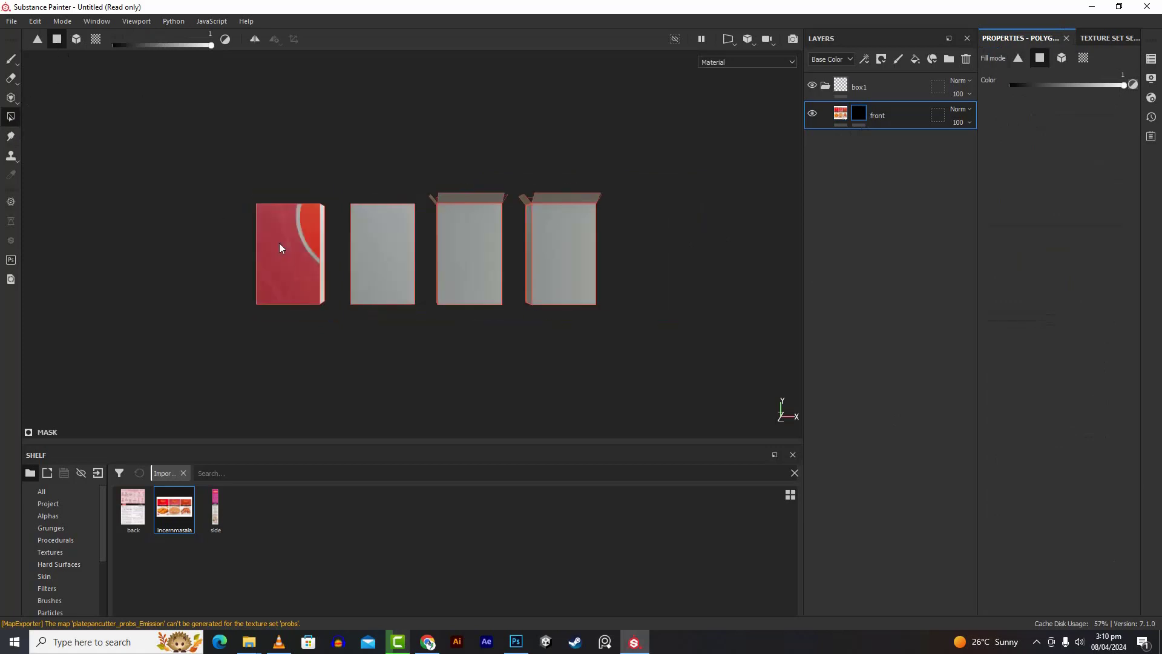
Show the UV view beside the 3D view and compress the front layer's UV projection to a vertical scale of about 5.05
scroll(270, 269, "up", 5)
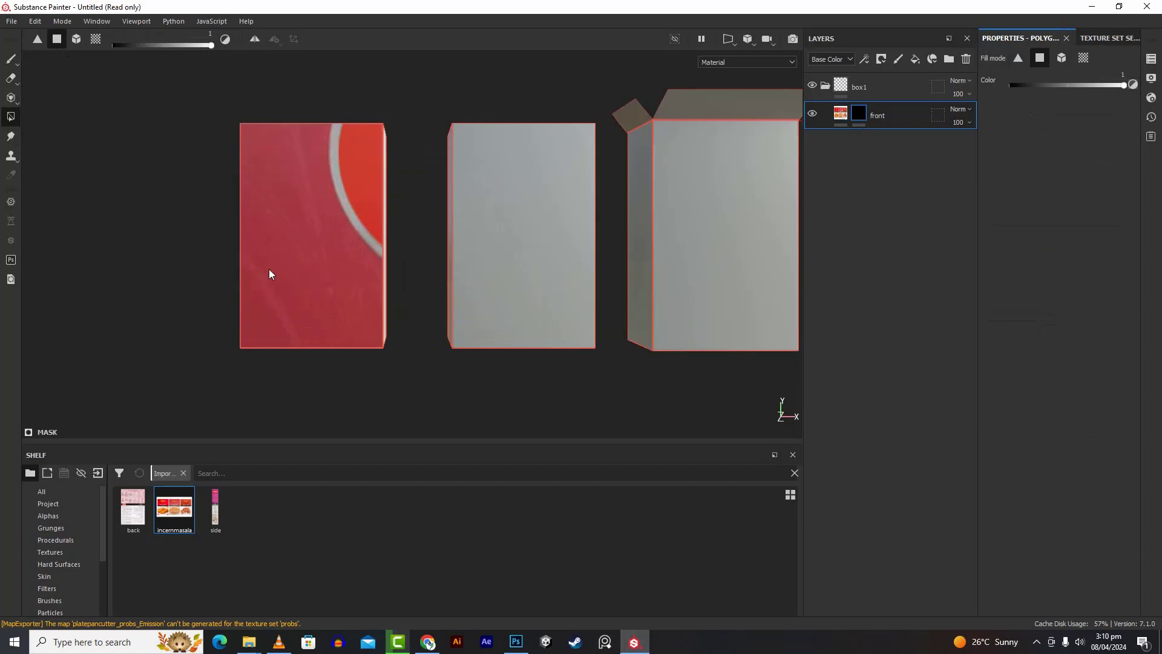
left_click(844, 116)
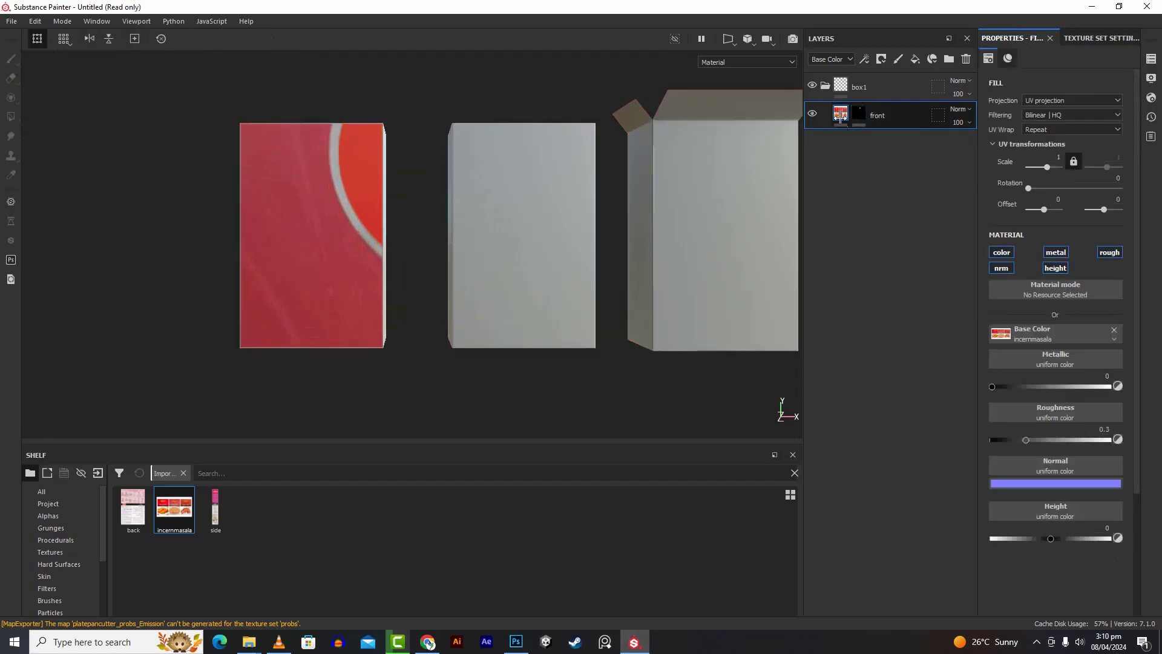
scroll(391, 242, "down", 2)
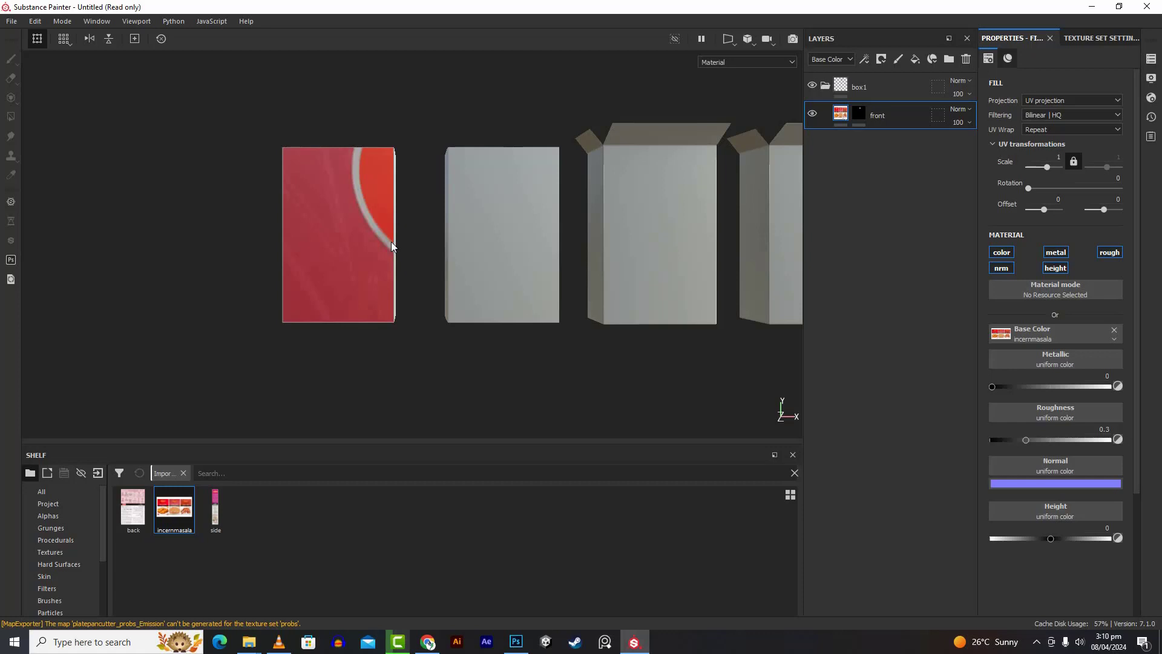
key("F1")
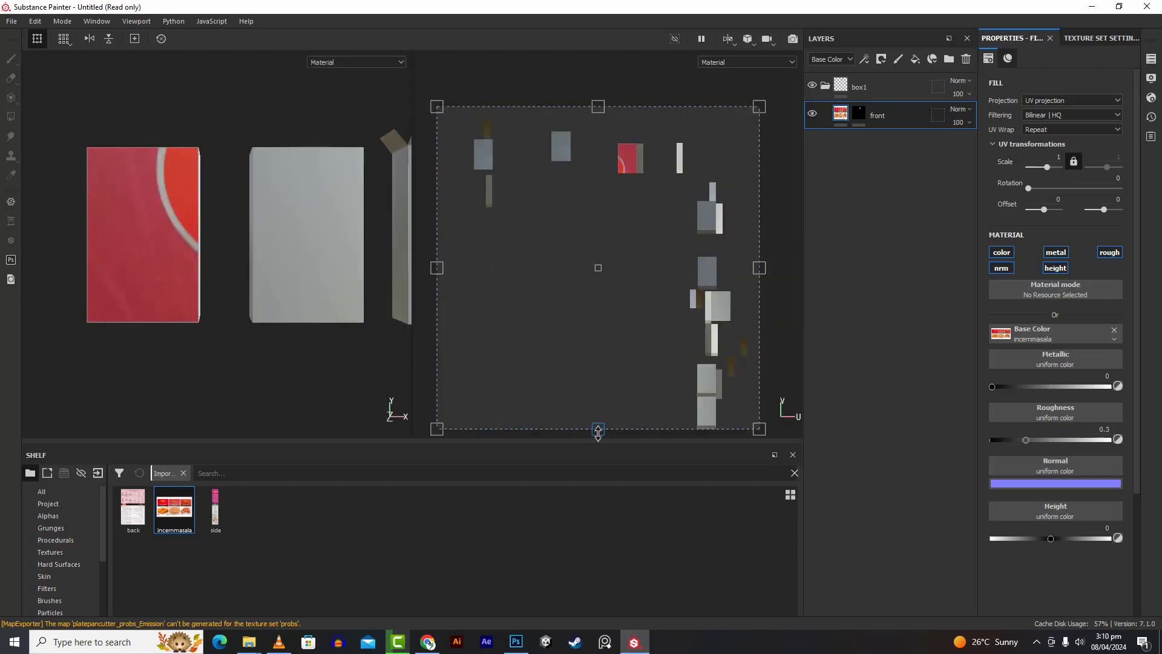
left_click_drag(598, 430, 616, 168)
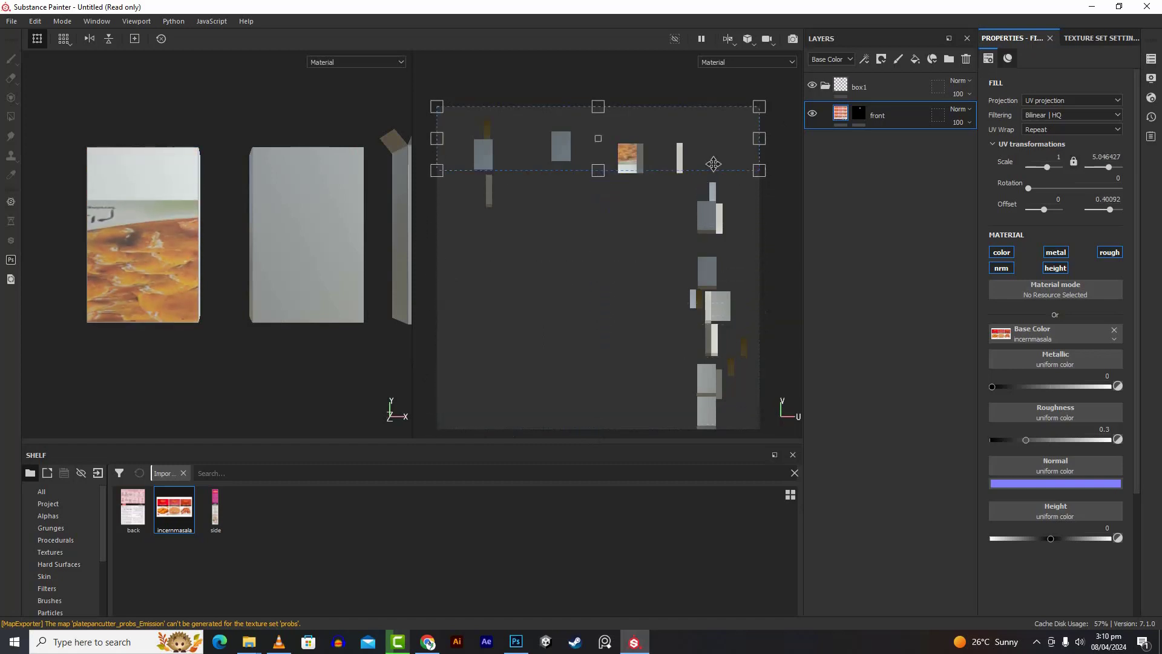
Shrink the front layer's projection around the front face's UV island, to a scale of about 12.11 by 7.84
scroll(714, 165, "down", 1)
scroll(714, 166, "up", 4)
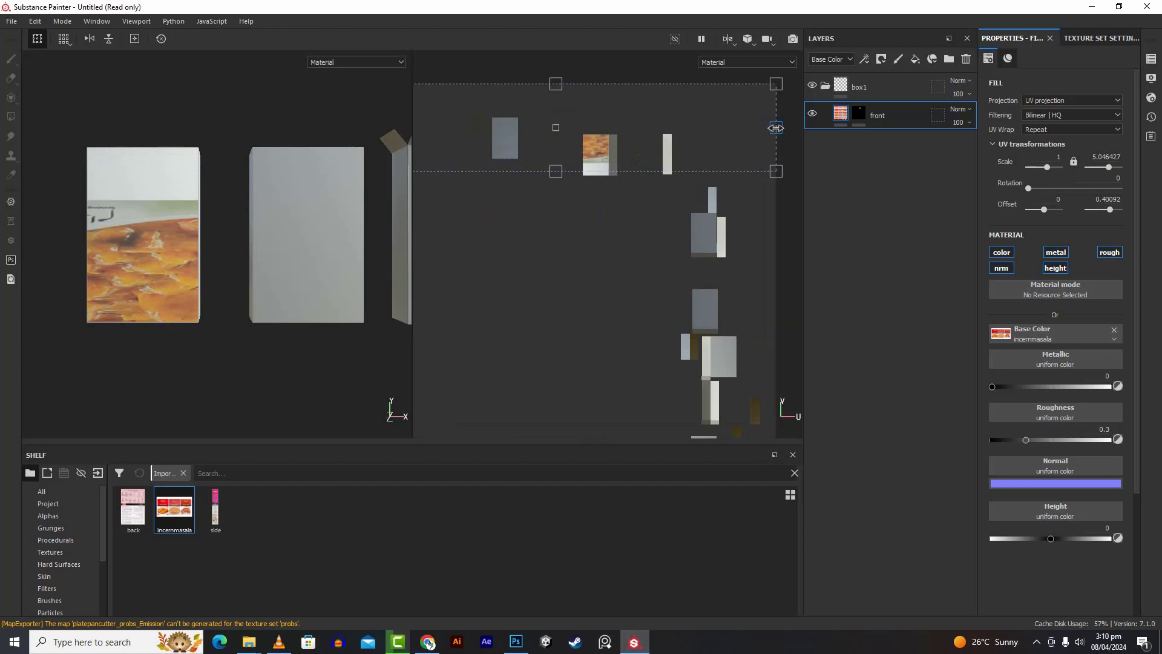
left_click_drag(774, 126, 609, 159)
scroll(597, 246, "down", 3)
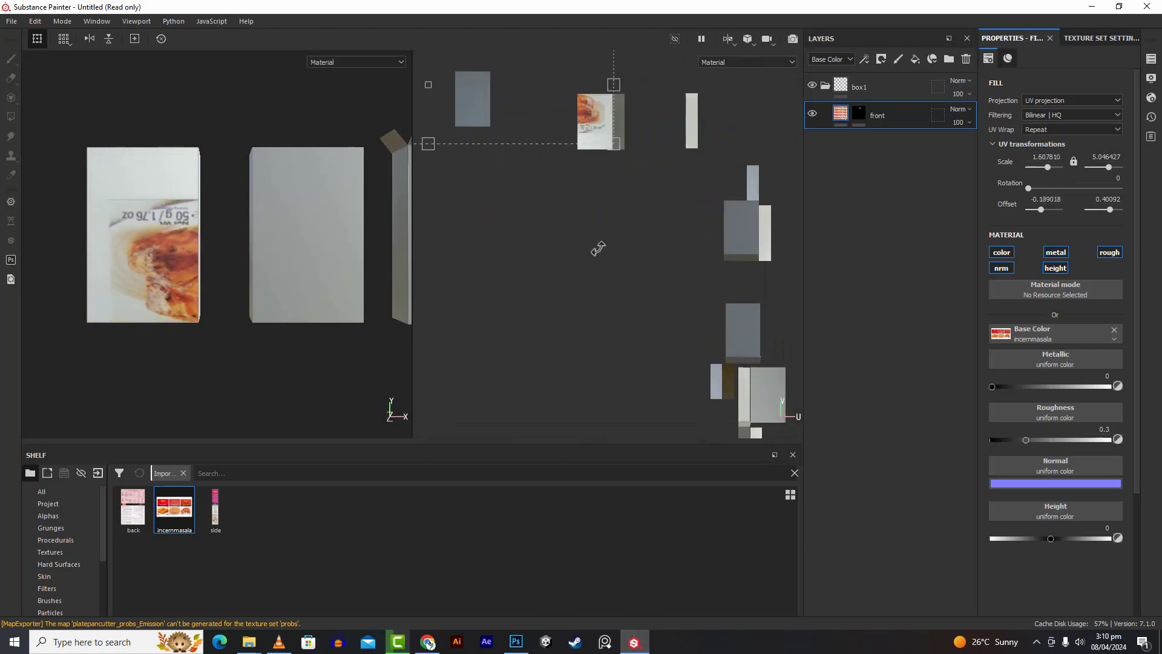
left_click_drag(438, 177, 602, 168)
scroll(598, 179, "down", 1)
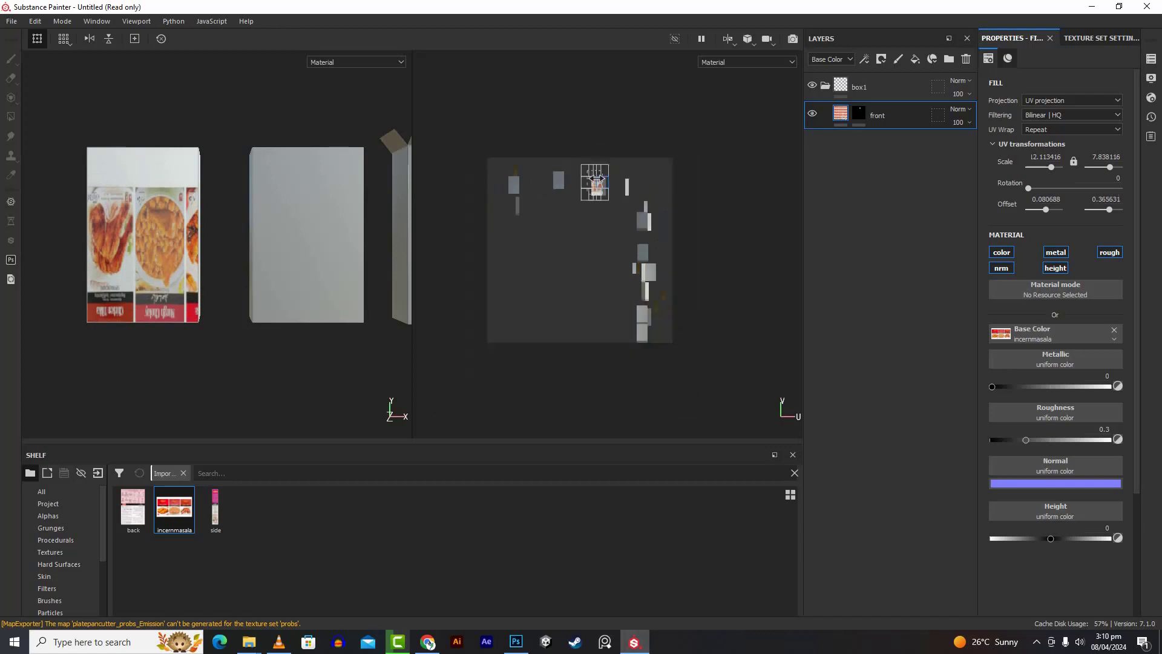
Adjust the front layer's projection to a scale of about 11.94 by 6.66 so the artwork reaches the face's edges
scroll(597, 179, "up", 5)
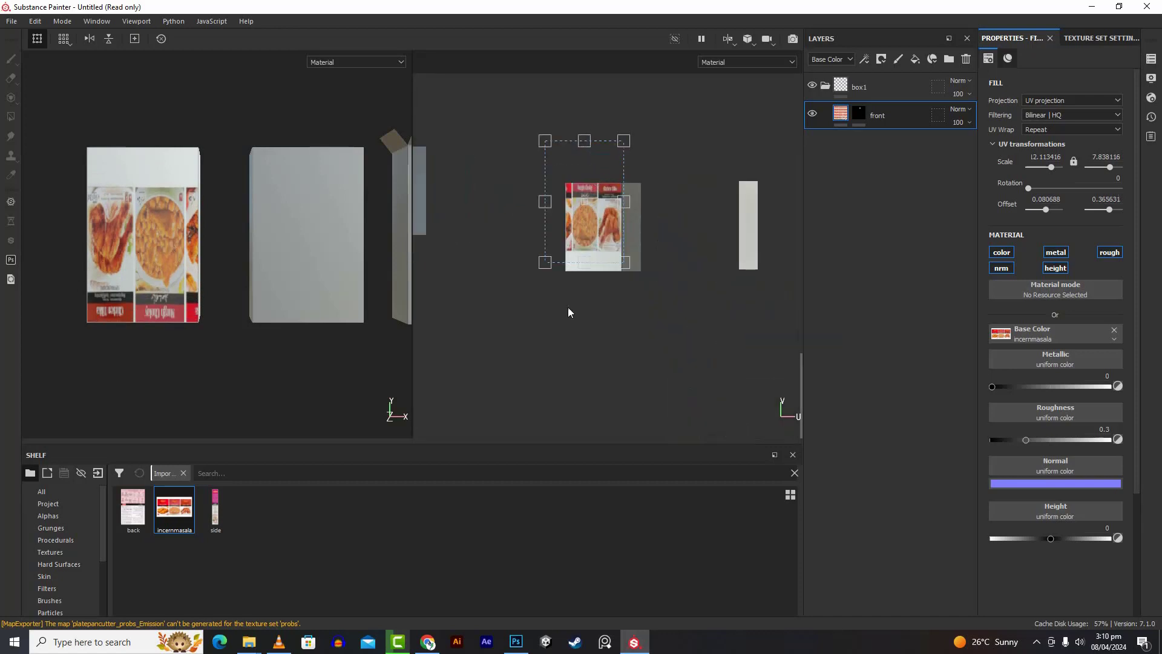
scroll(616, 212, "up", 5)
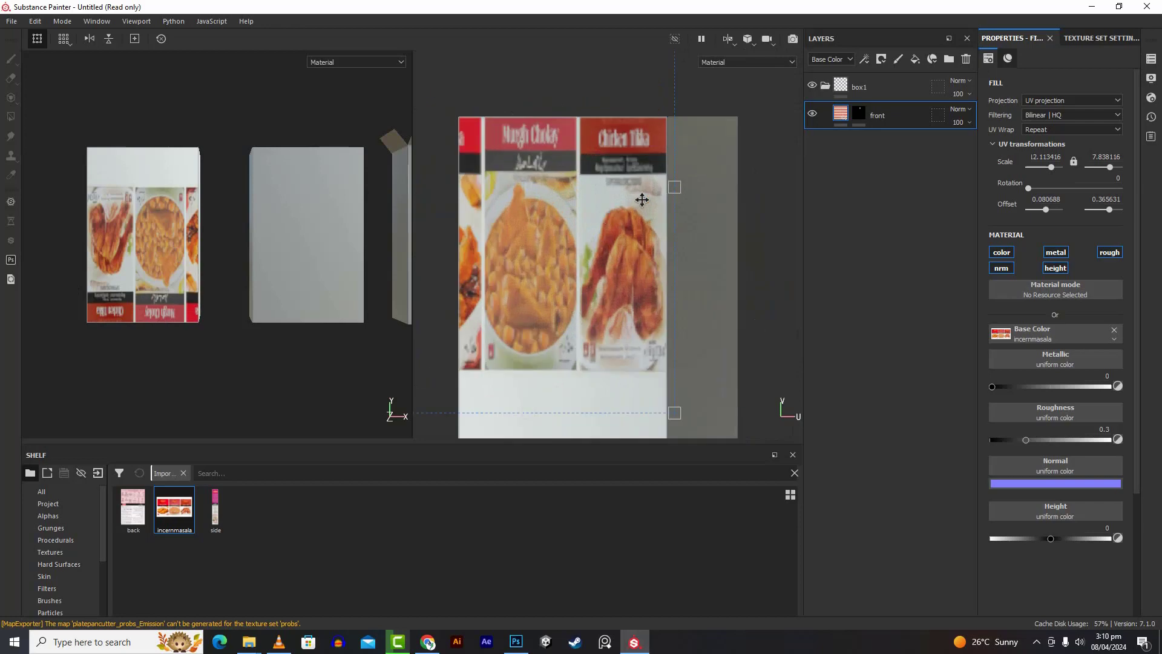
left_click_drag(676, 187, 682, 224)
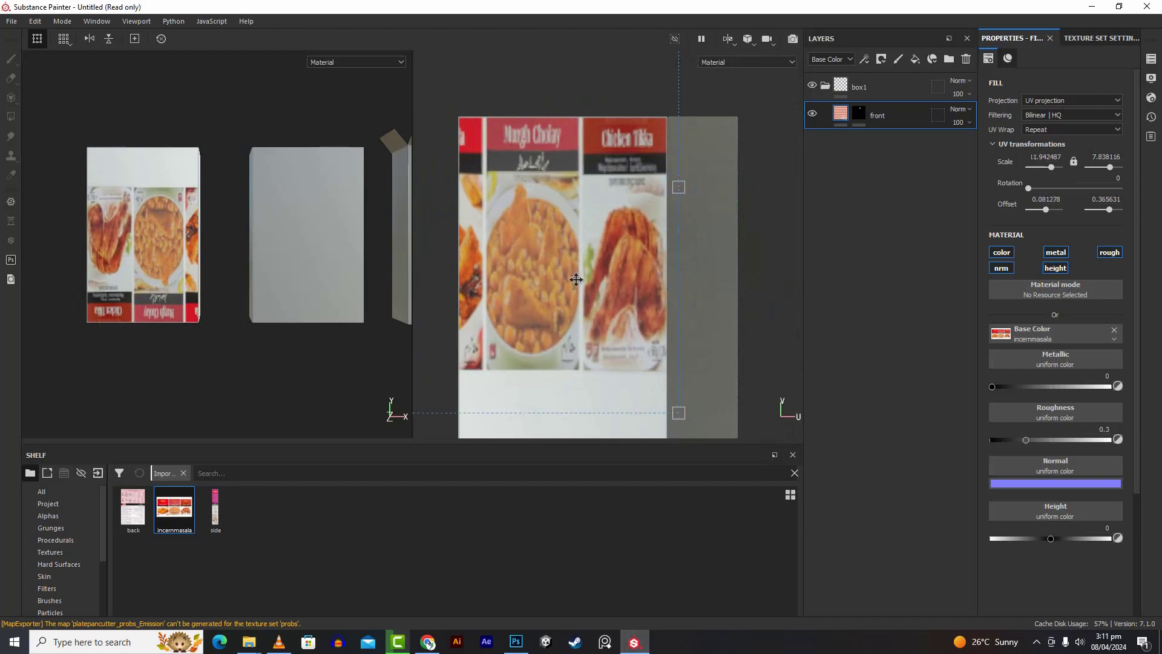
scroll(575, 279, "up", 1)
scroll(576, 278, "down", 4)
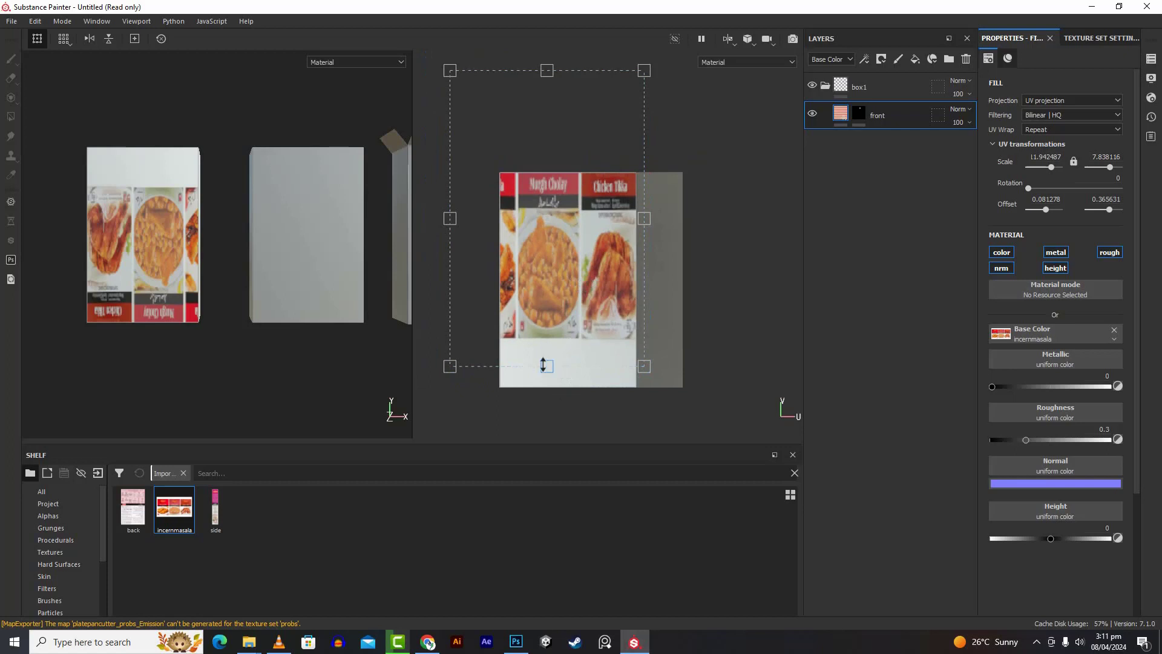
left_click_drag(543, 365, 537, 417)
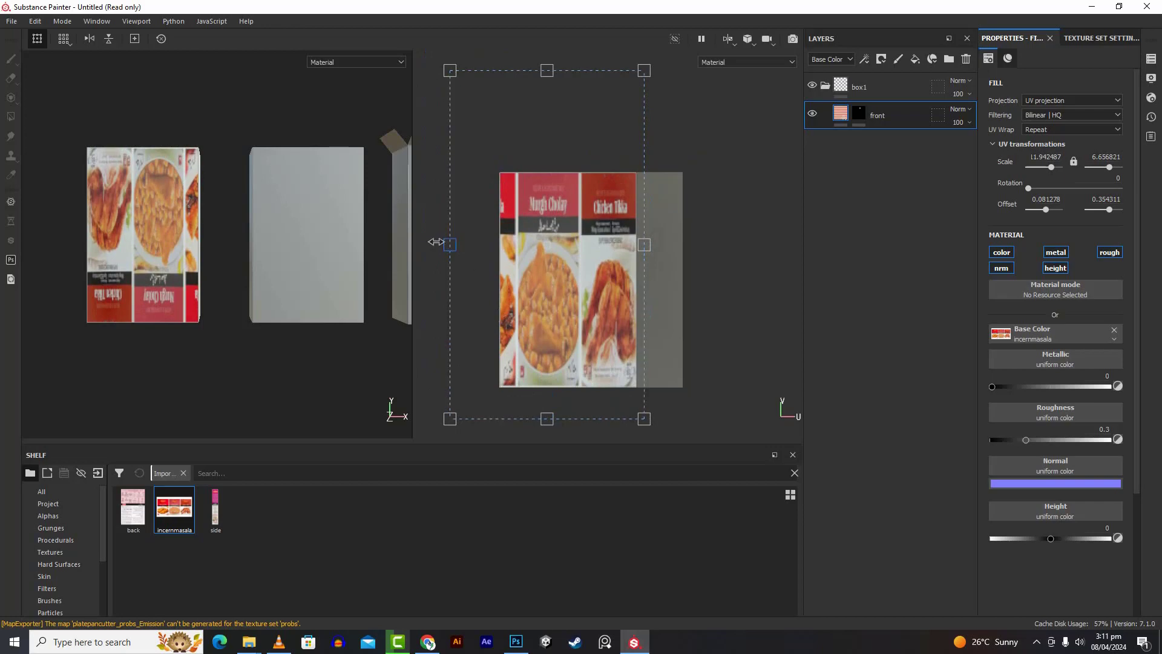
Fit the Chicken Tikka pack with its incern logo to the front face, scaling the projection to about 5.07 by 8.26
left_click_drag(436, 242, 198, 234)
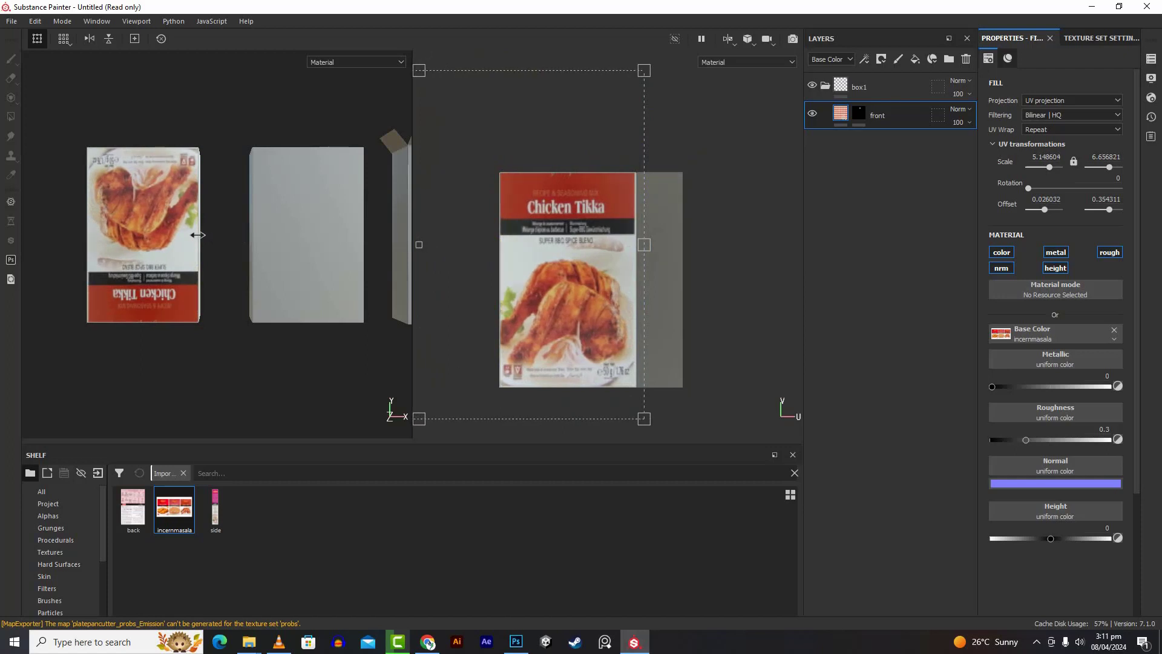
left_click_drag(198, 235, 192, 234)
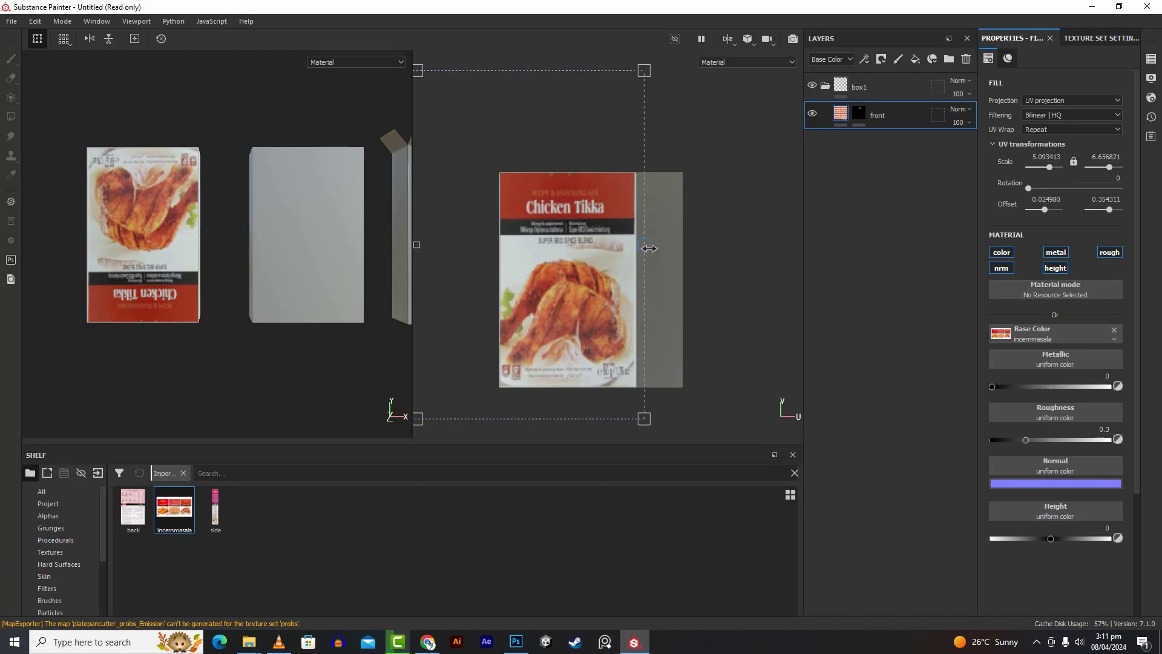
left_click_drag(645, 248, 651, 249)
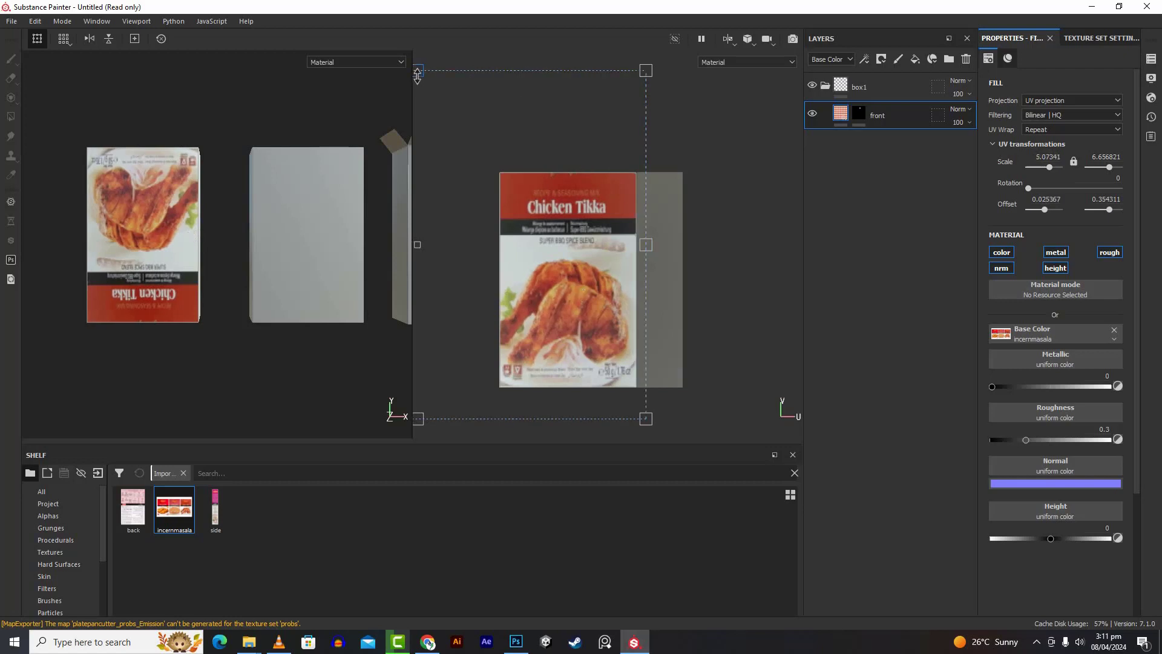
left_click_drag(423, 79, 457, 142)
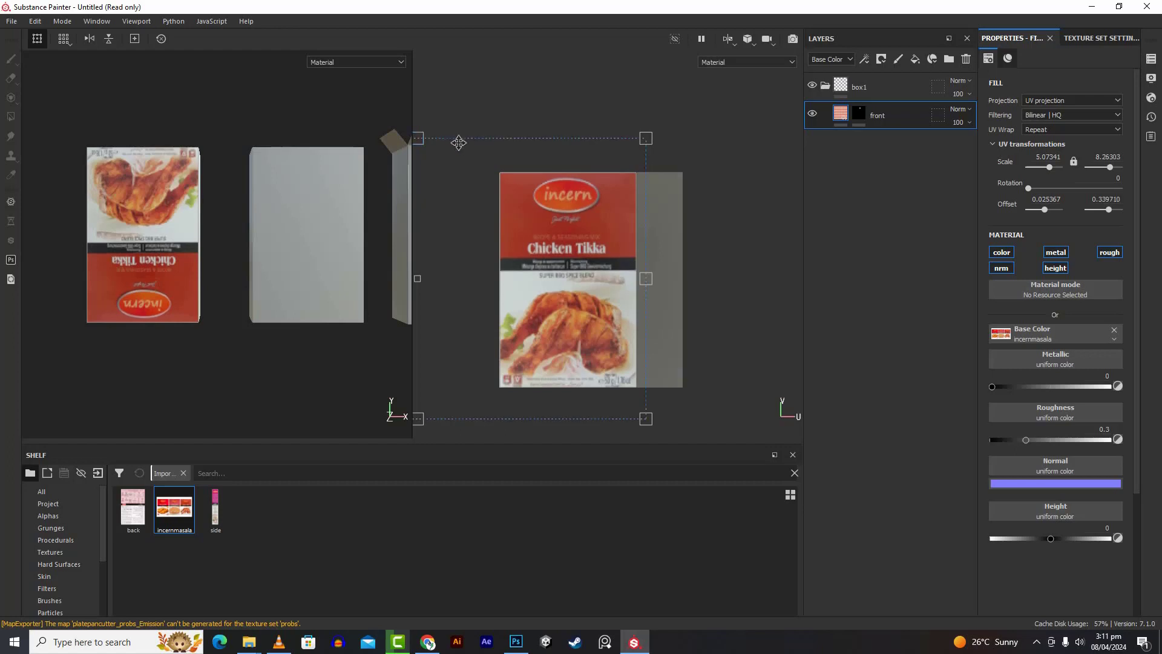
Examine how the Chicken Tikka artwork sits on the first box's front face in both views
scroll(749, 282, "up", 2)
scroll(749, 283, "down", 3)
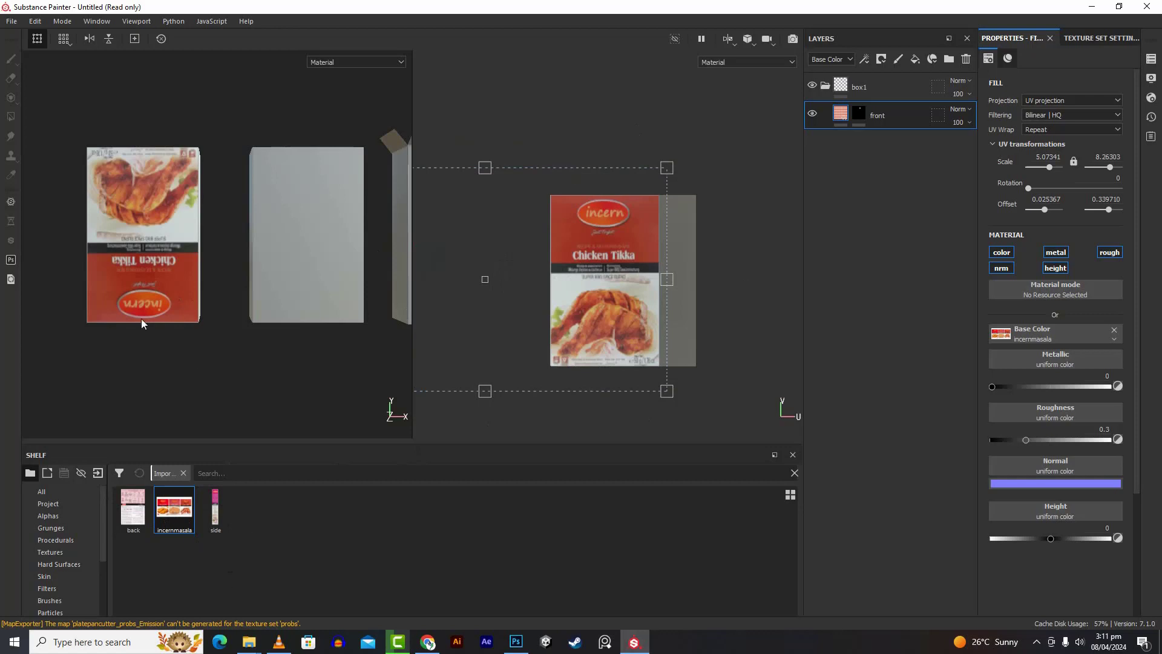
scroll(130, 300, "up", 5)
scroll(131, 302, "down", 8)
scroll(132, 302, "up", 5)
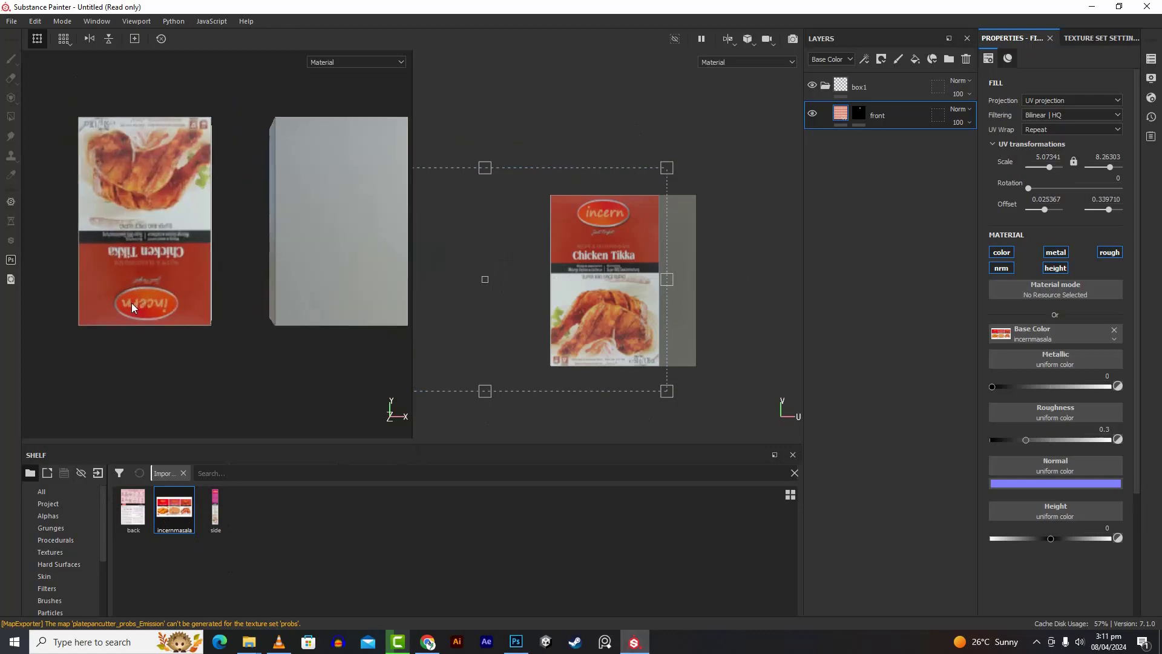
scroll(132, 303, "up", 4)
scroll(132, 304, "down", 3)
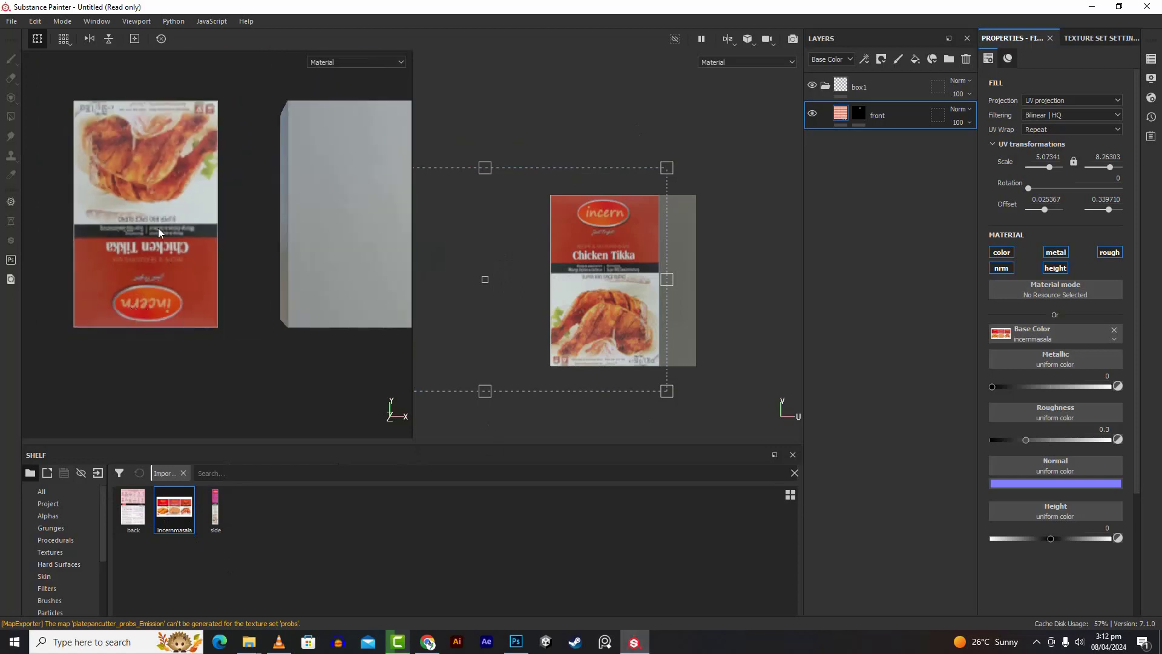
scroll(158, 227, "down", 2)
scroll(158, 234, "up", 4)
scroll(242, 355, "down", 3)
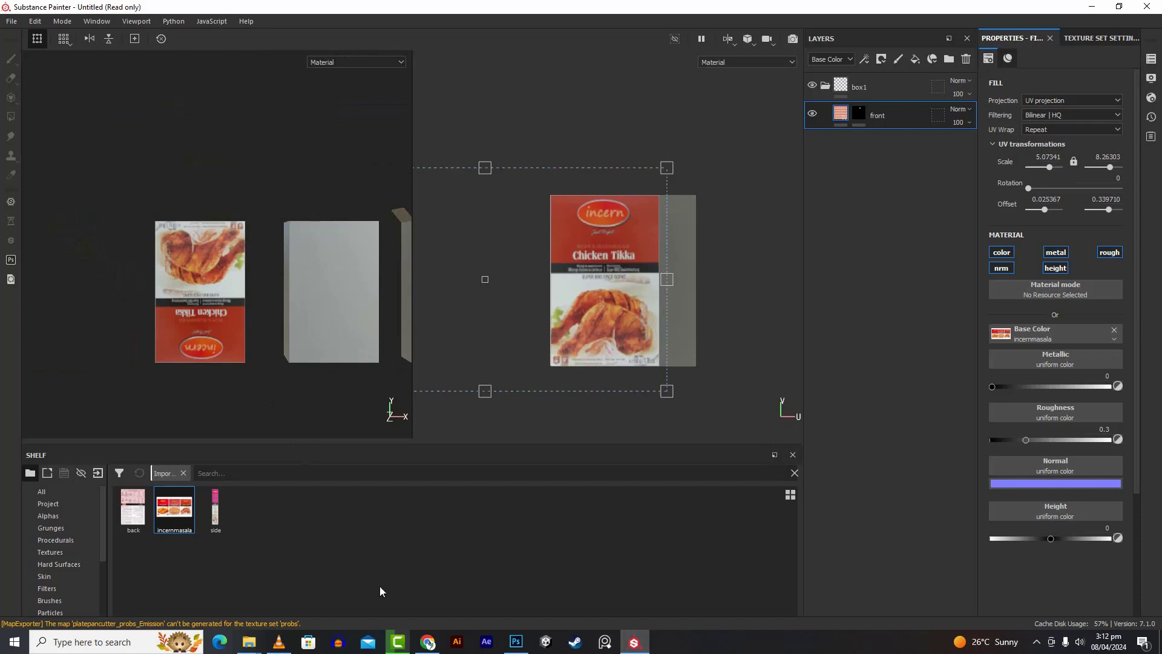
Switch to the probswithtextures File Explorer window and open the Referenceimages folder inside kitchen
mouse_move(249, 640)
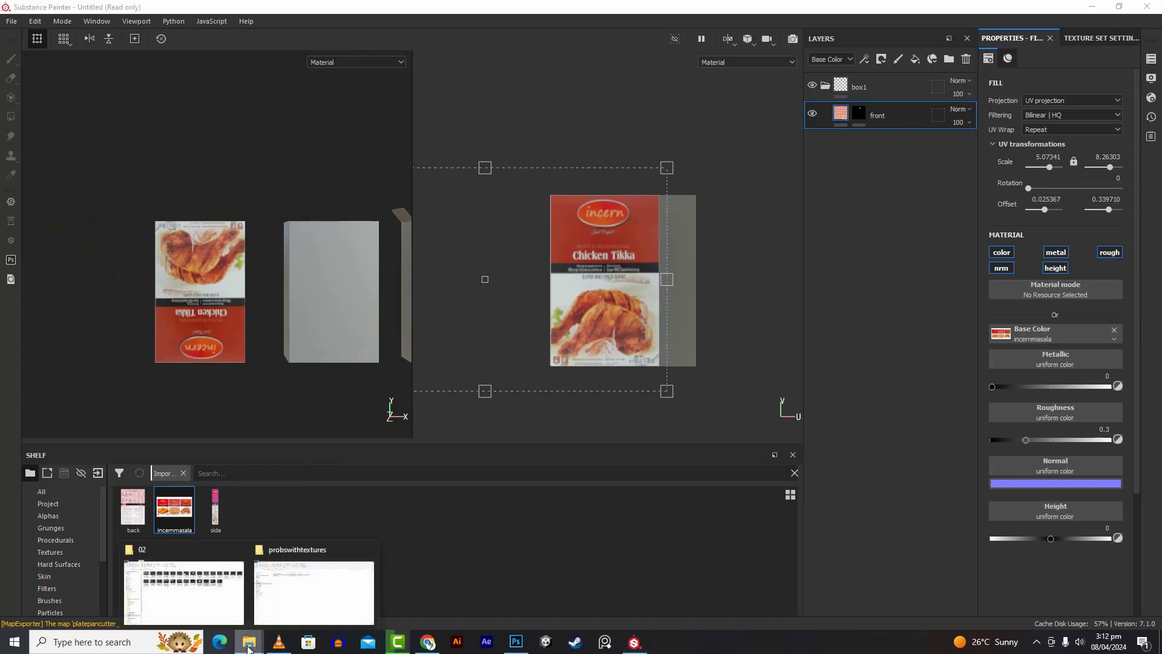
left_click(296, 600)
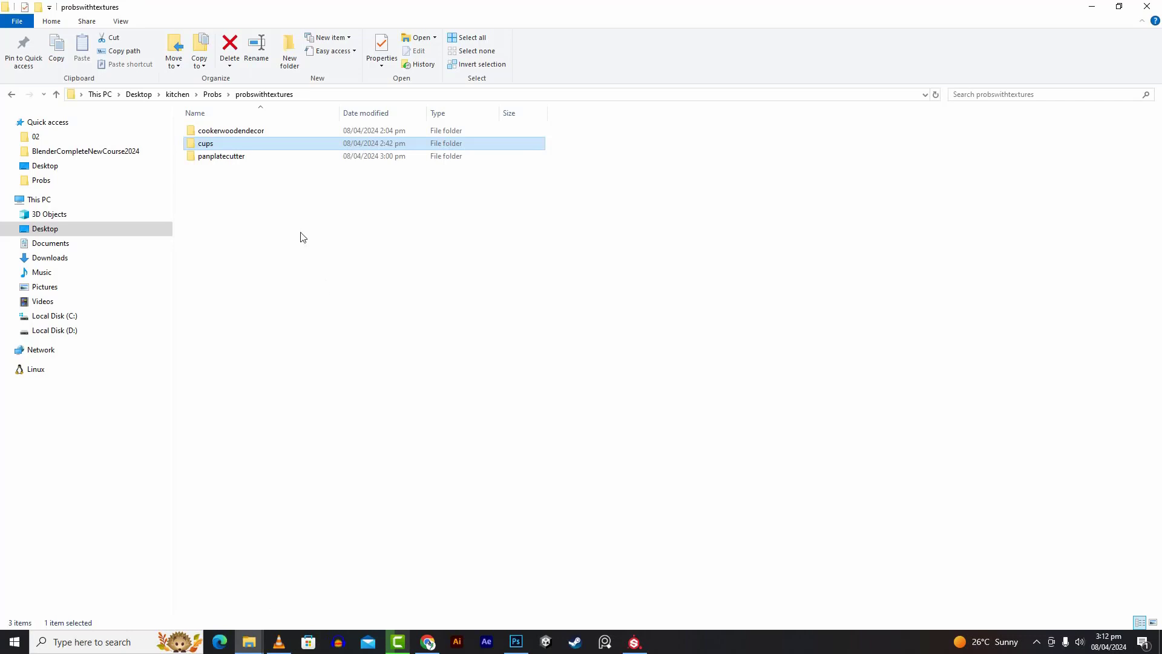
left_click(178, 95)
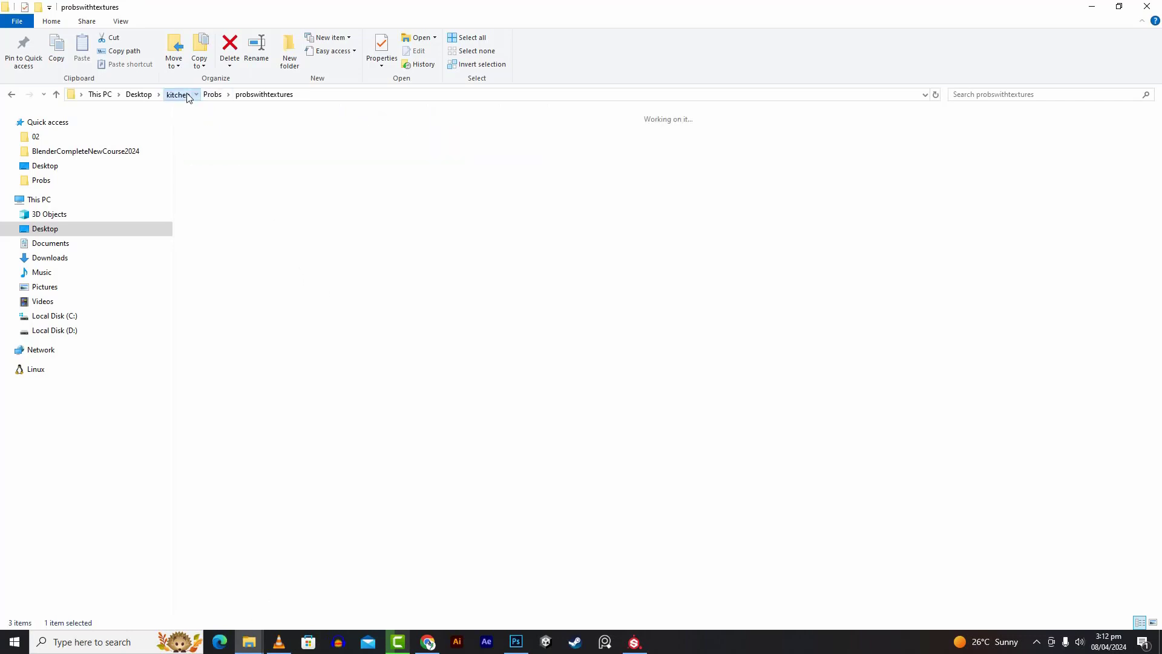
double_click(547, 177)
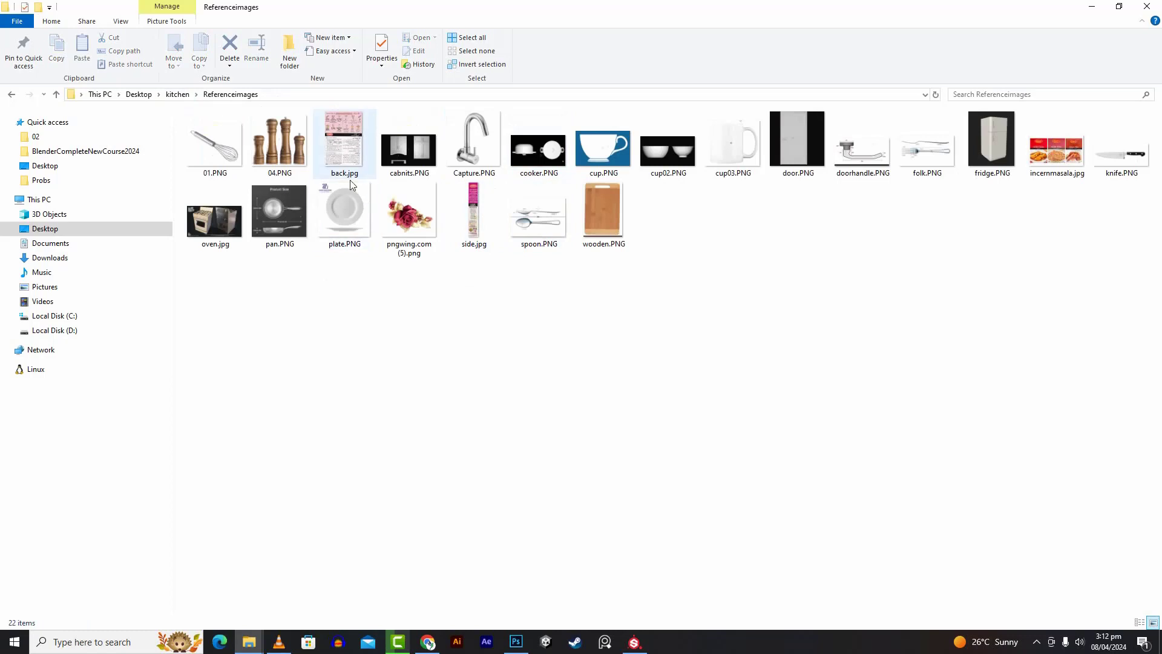
Open back.jpg, side.jpg and incernmasala.jpg from the Referenceimages folder in Photoshop
left_click(356, 148)
left_click(462, 224, "ctrl")
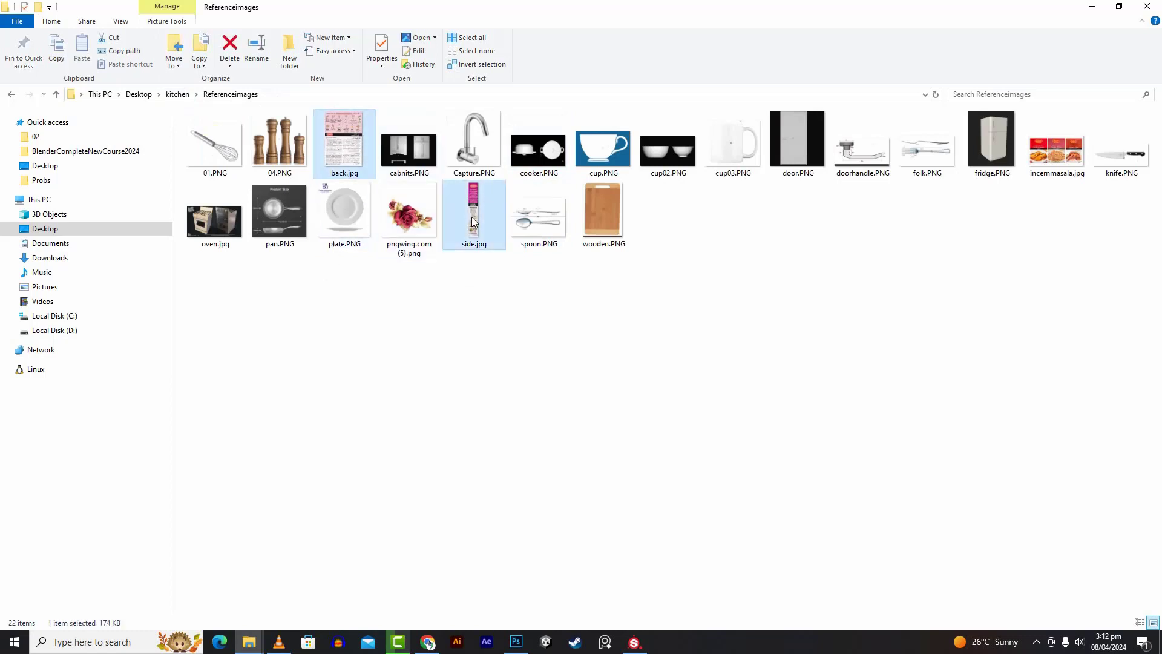
left_click(1047, 169, "ctrl")
left_click_drag(1049, 173, 566, 50)
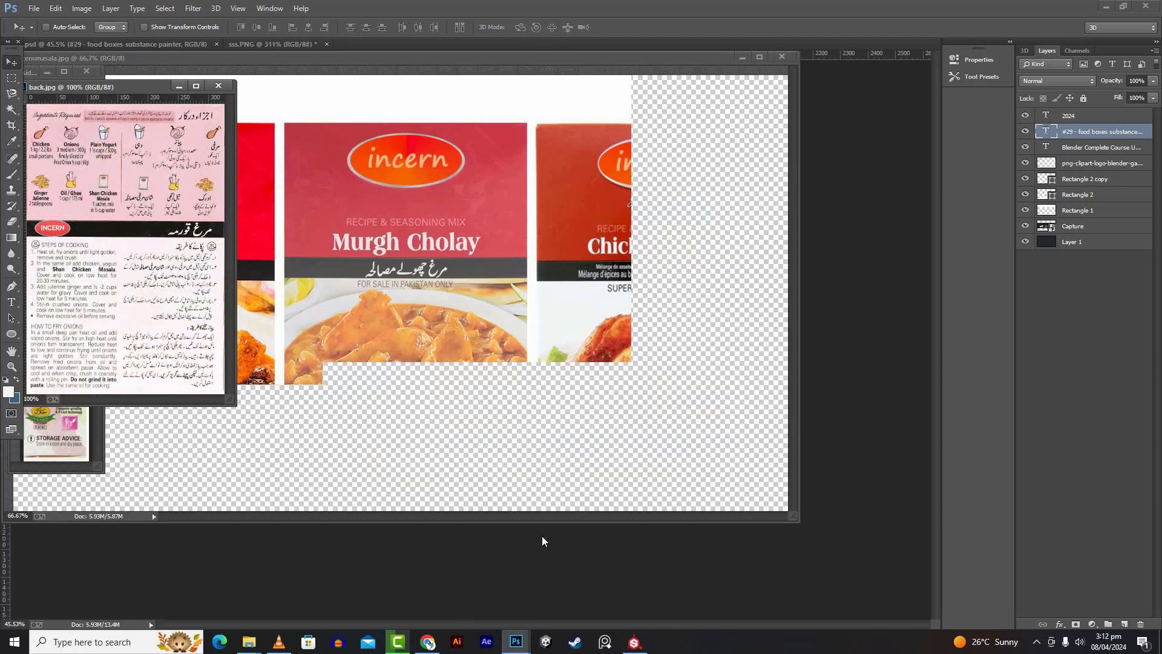
key("ctrl+Tab")
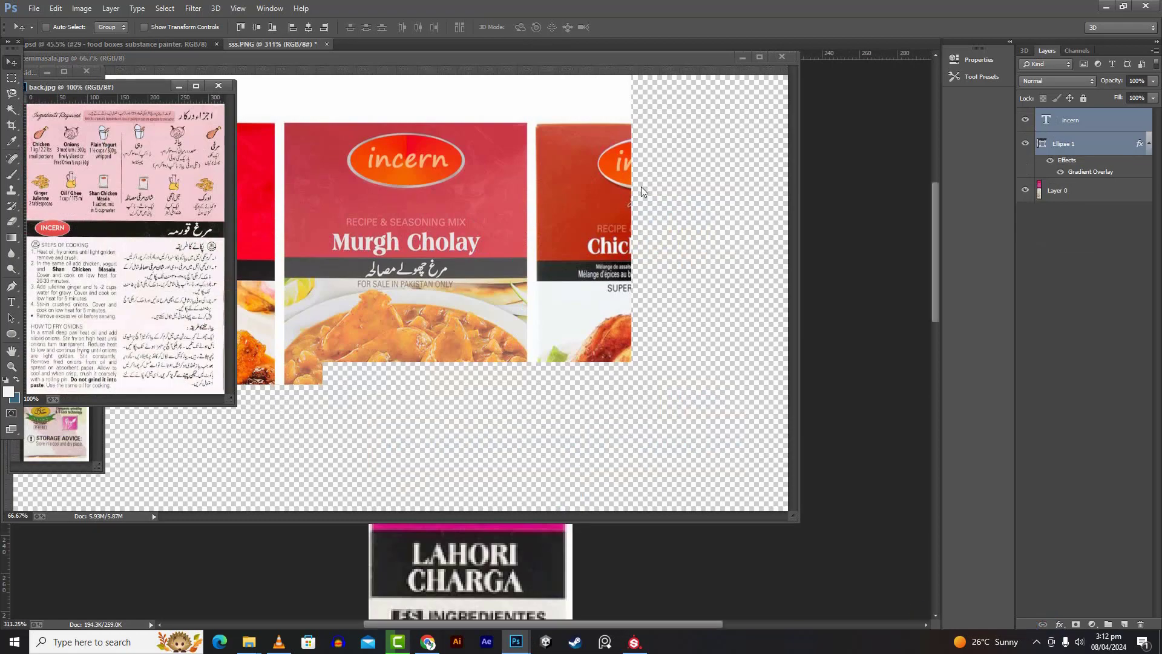
left_click(641, 191)
left_click(1037, 642)
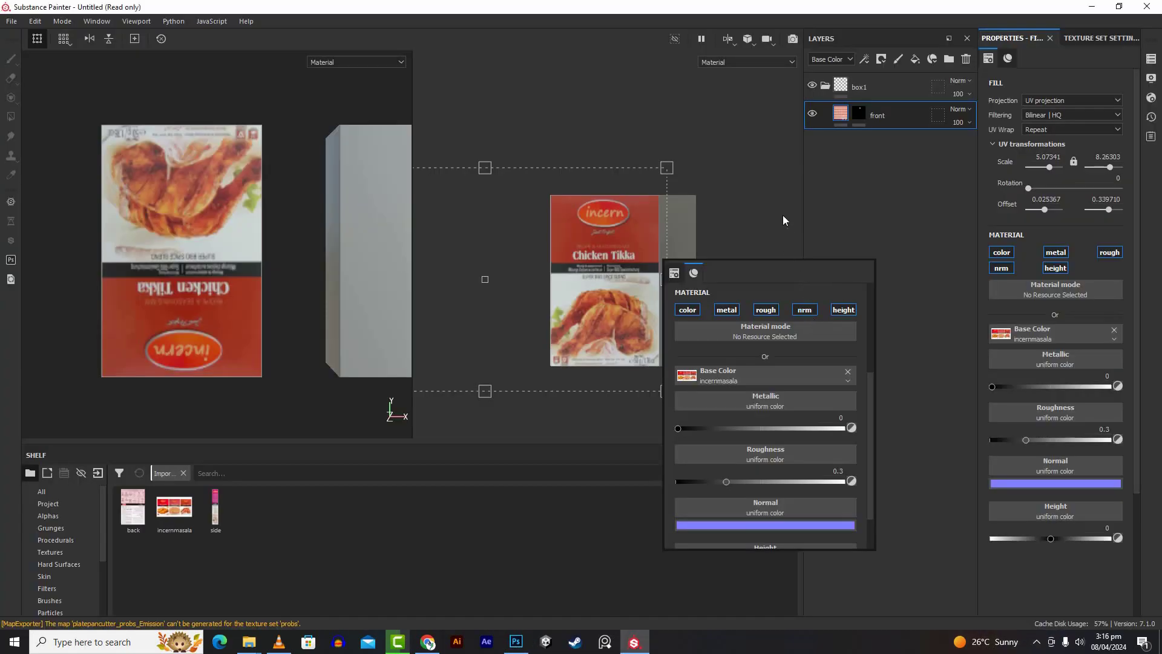
Bring front.jpg, sidenew.jpg and backnew.jpg from the Referenceimages folder into Substance Painter's shelf for import
mouse_move(260, 648)
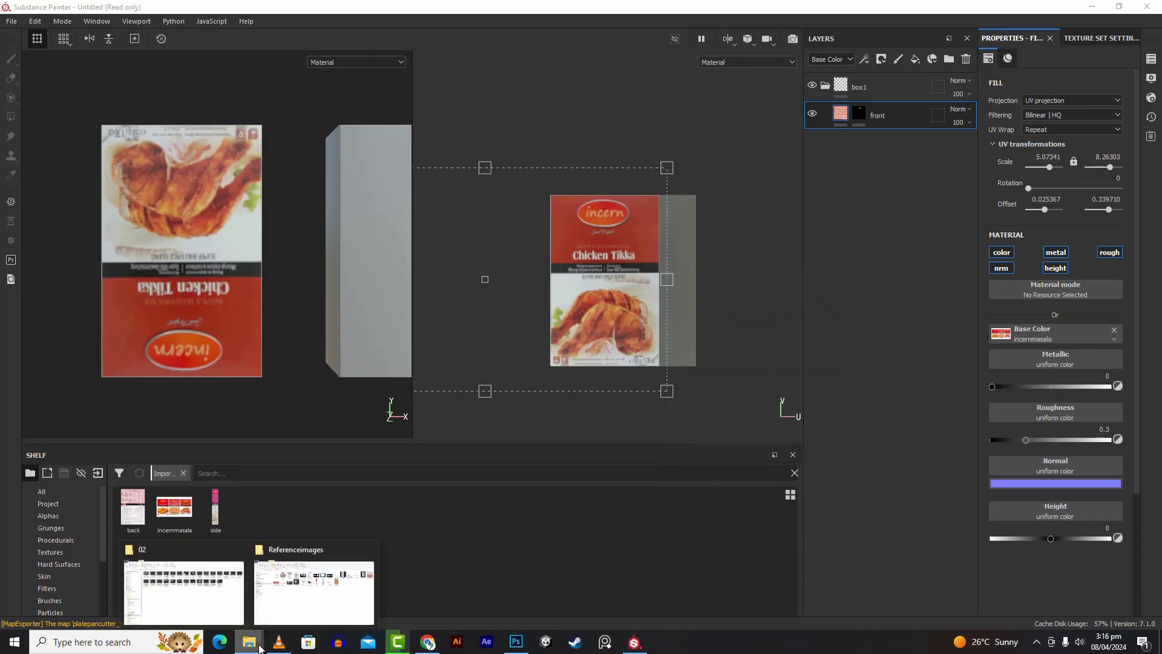
left_click(297, 606)
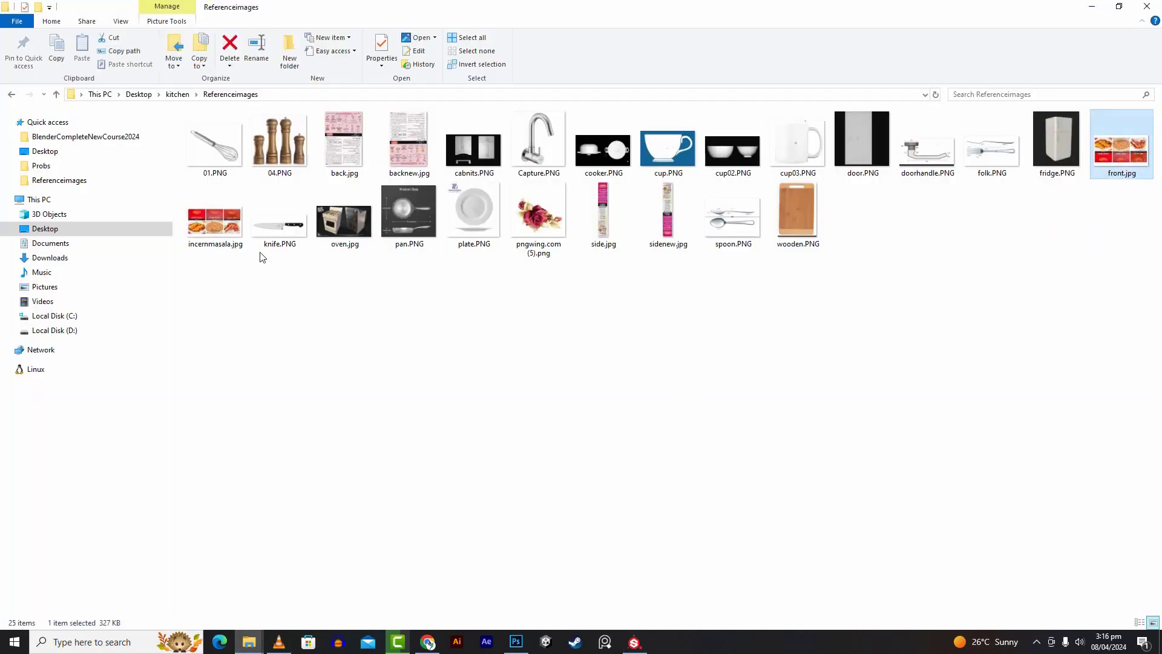
left_click(667, 230, "ctrl")
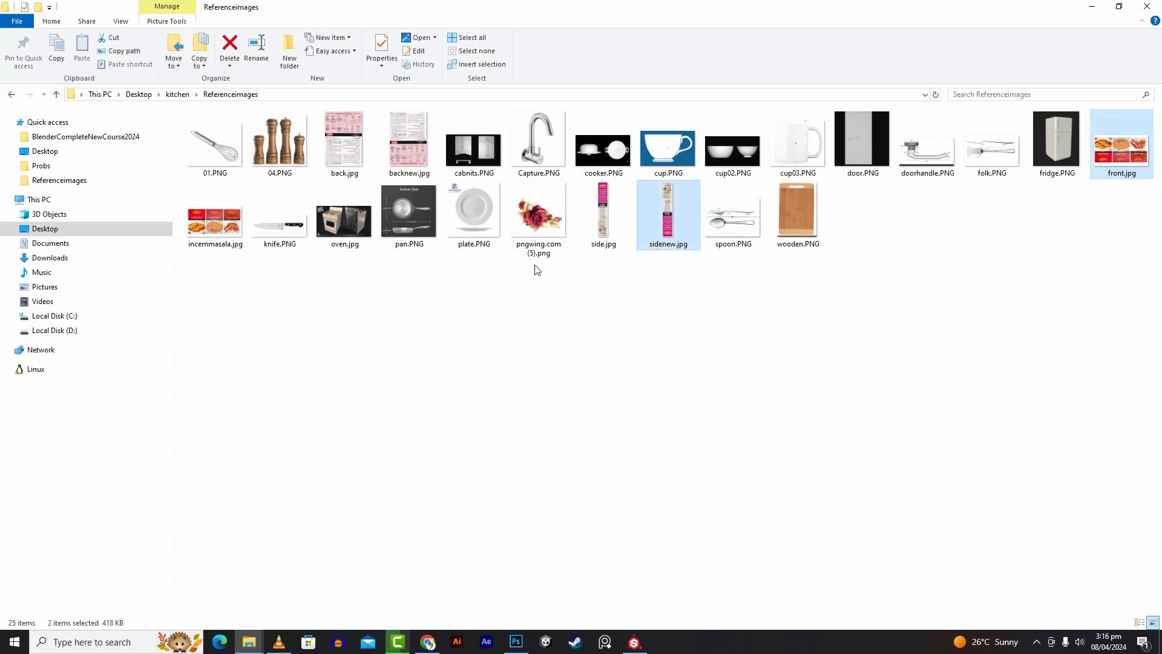
mouse_move(409, 145)
left_mouse_down("ctrl")
mouse_move(444, 232)
mouse_move(515, 518)
mouse_move(590, 536)
mouse_move(635, 645)
mouse_move(462, 561)
left_mouse_up("ctrl")
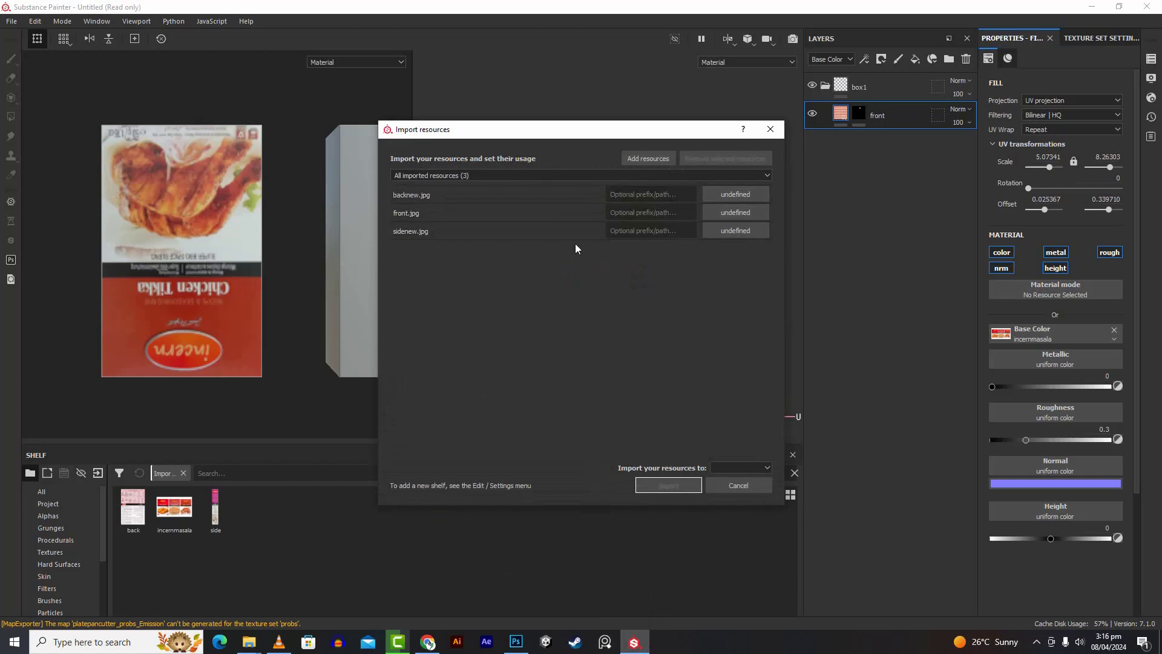
Set the usage of backnew.jpg, front.jpg and sidenew.jpg to texture and import them into project 'Untitled'
left_click(753, 200)
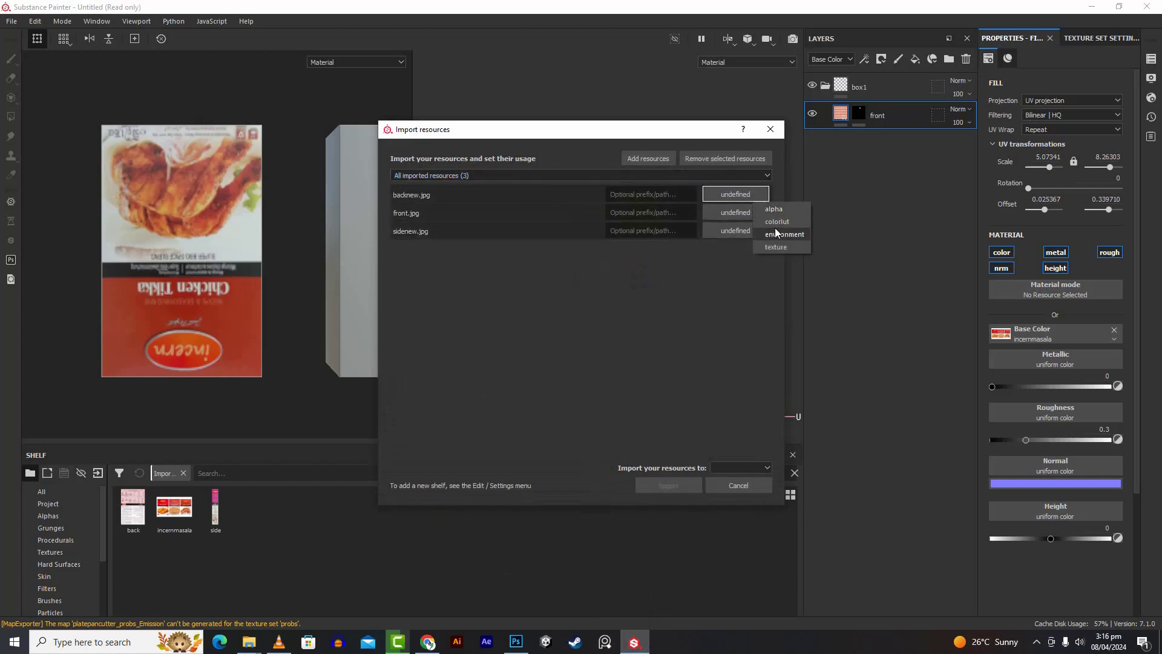
left_click(779, 247)
left_click(764, 468)
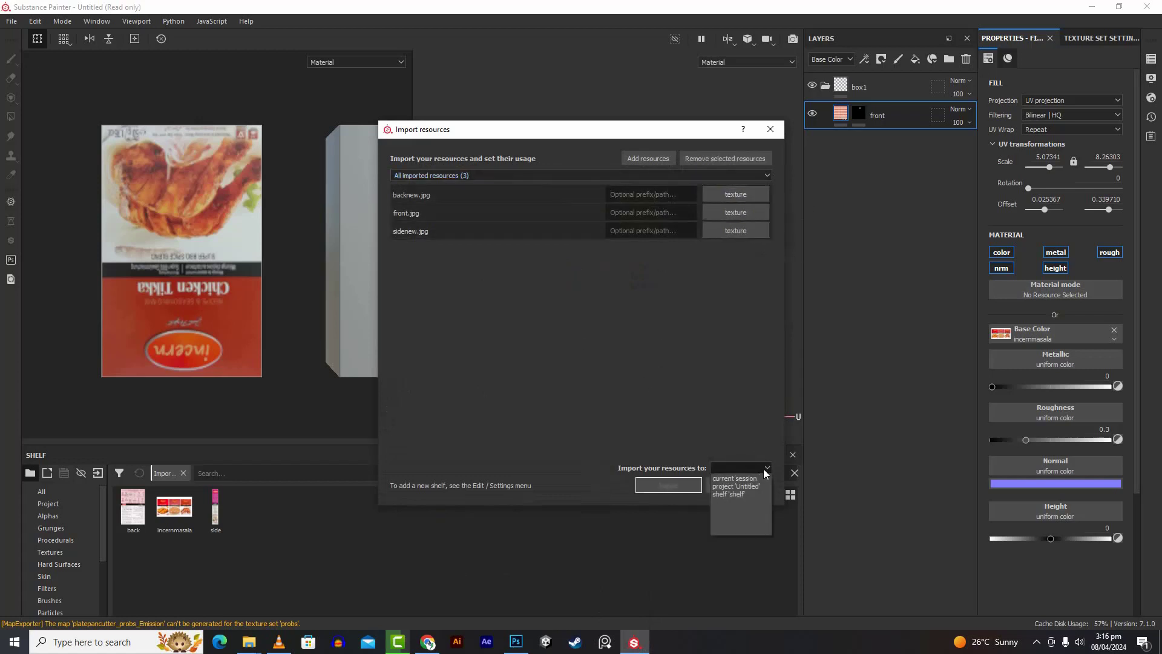
left_click(760, 485)
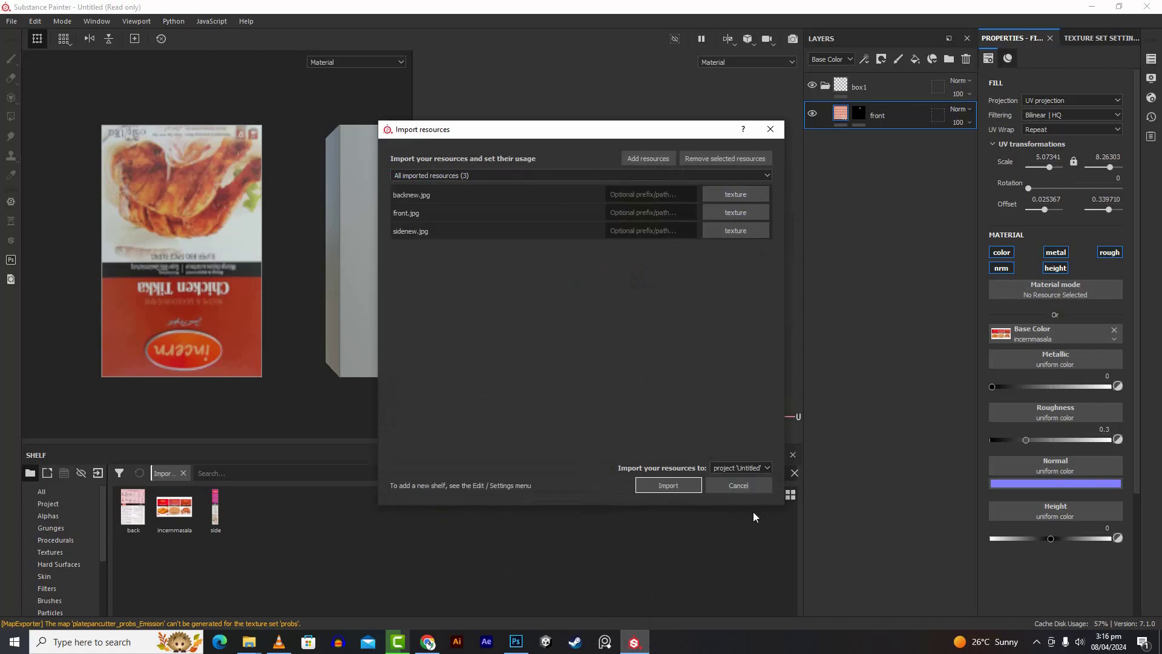
left_click(670, 485)
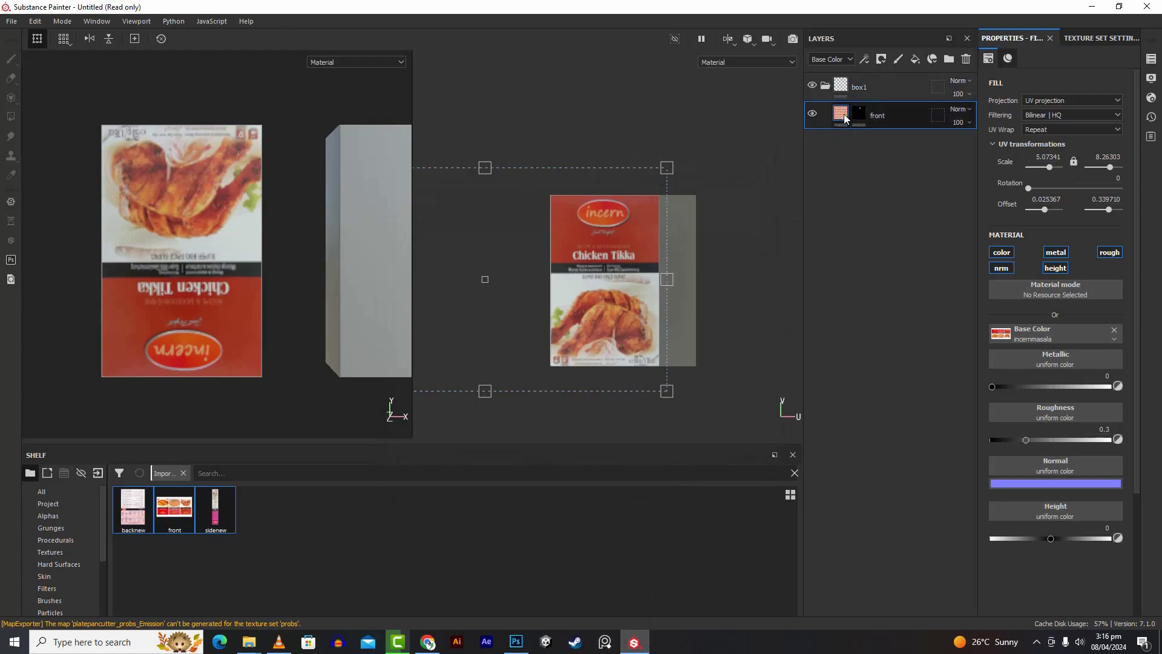
Replace the front layer's base color image with the newly imported front texture
left_click(303, 539)
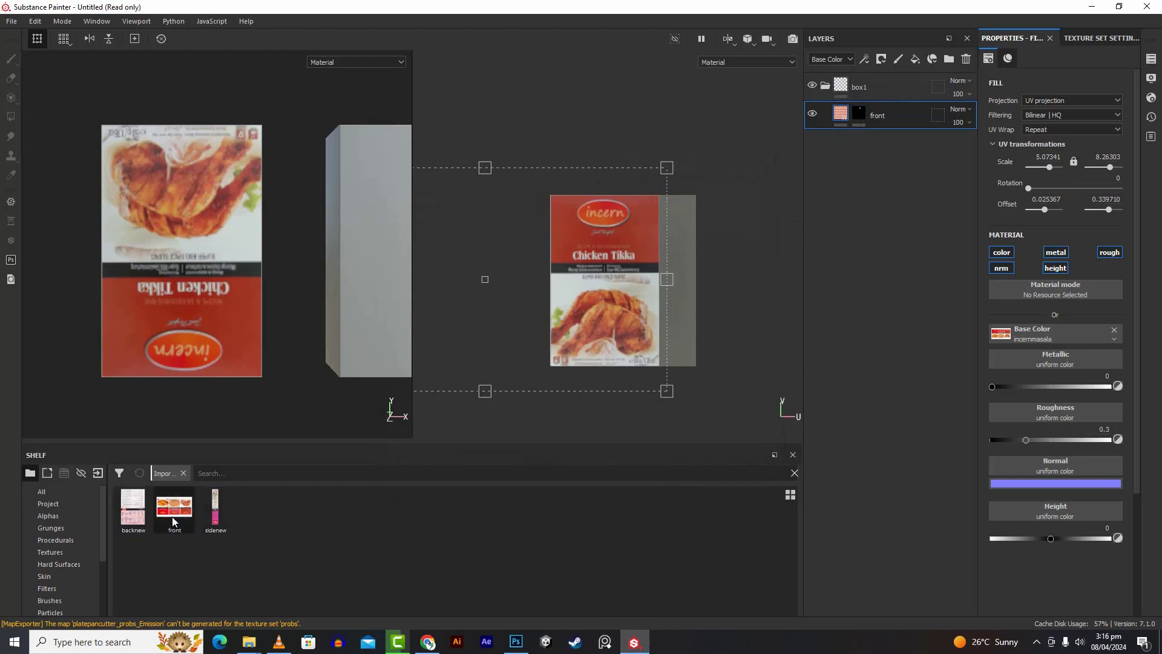
left_click_drag(174, 510, 1056, 346)
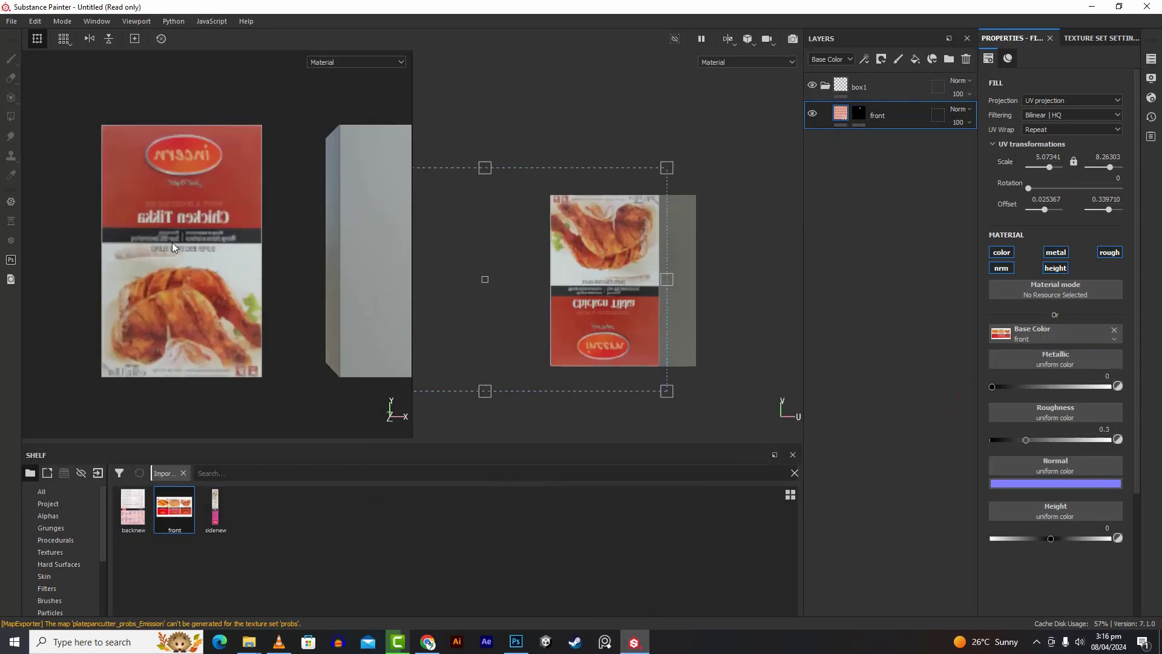
scroll(162, 225, "down", 4)
scroll(164, 237, "up", 3)
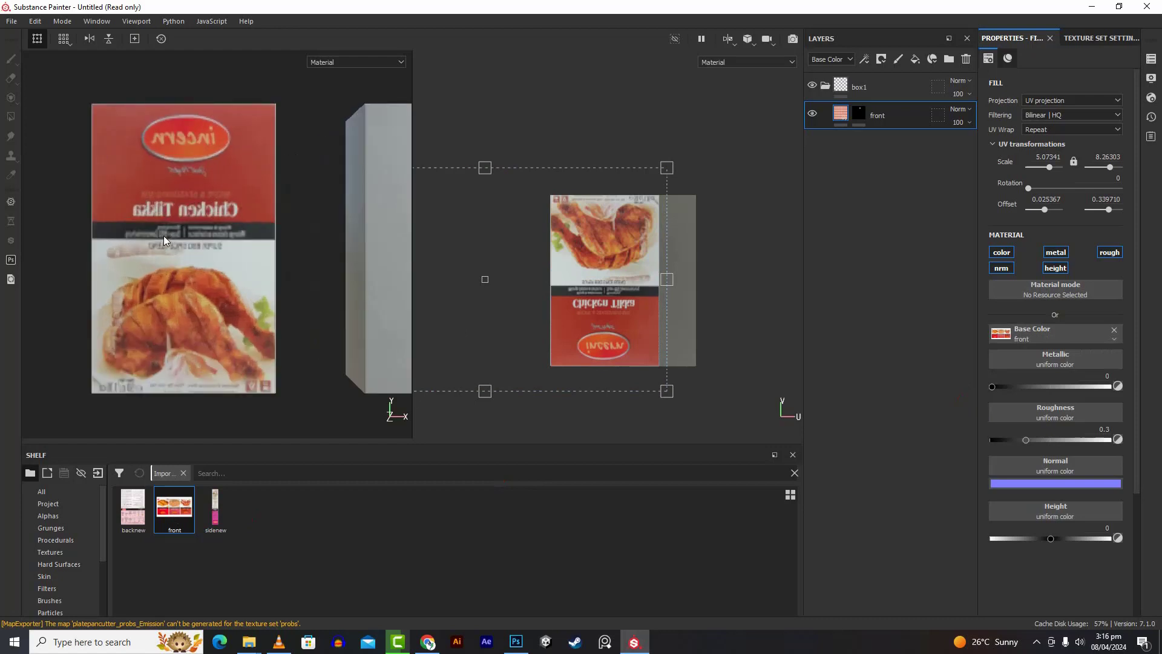
Mirror the front layer's projection horizontally so the Chicken Tikka text reads correctly, at a scale of about -6.26 by 8.26
scroll(588, 322, "down", 1)
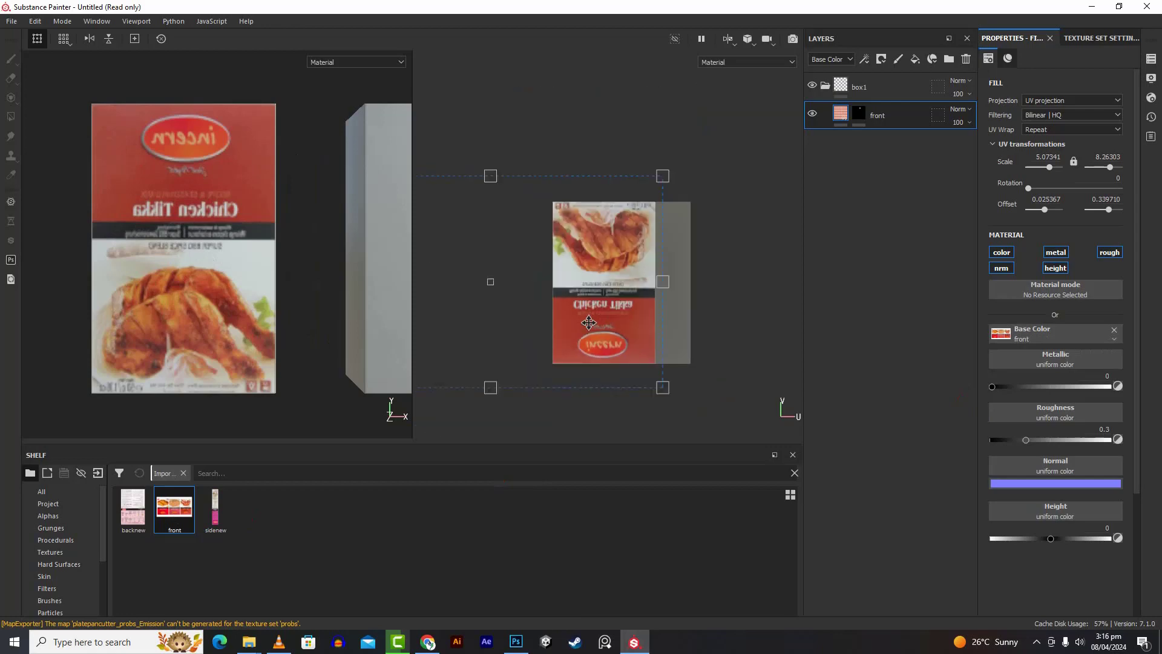
scroll(589, 323, "down", 2)
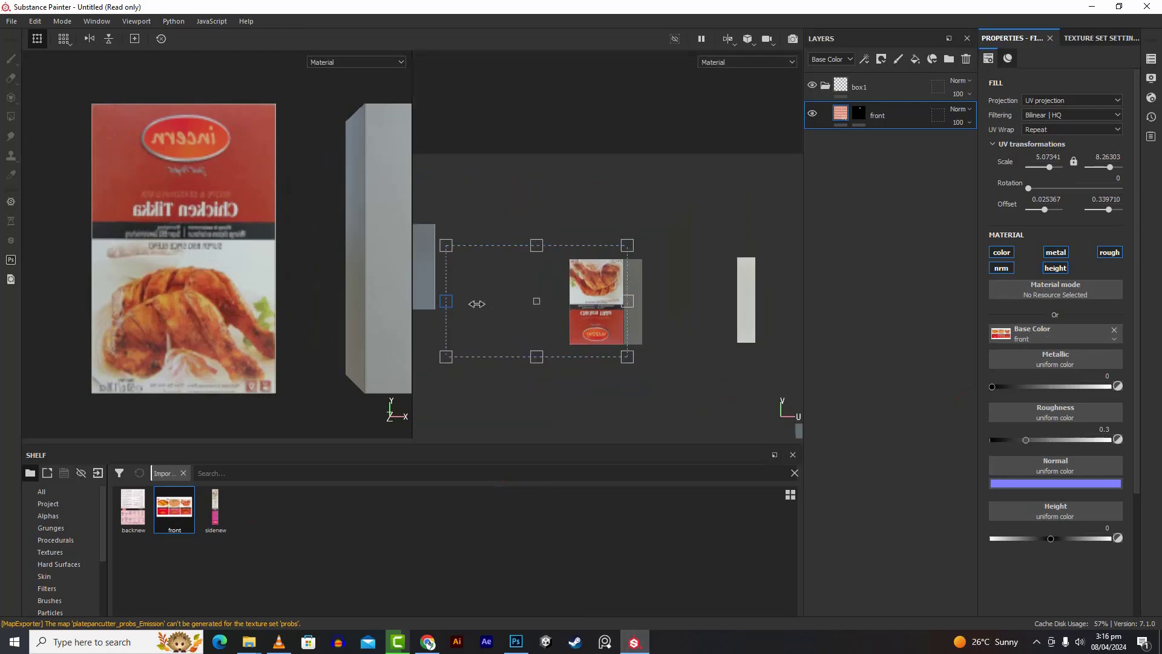
left_click_drag(477, 303, 566, 302)
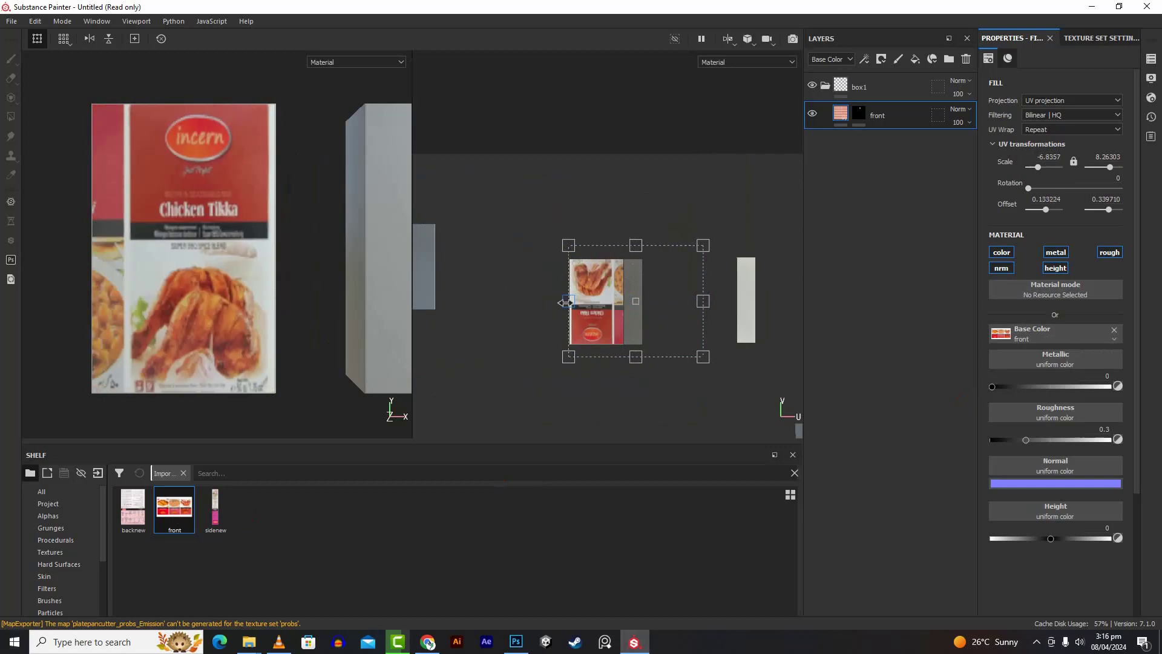
scroll(720, 302, "down", 1)
scroll(720, 302, "up", 2)
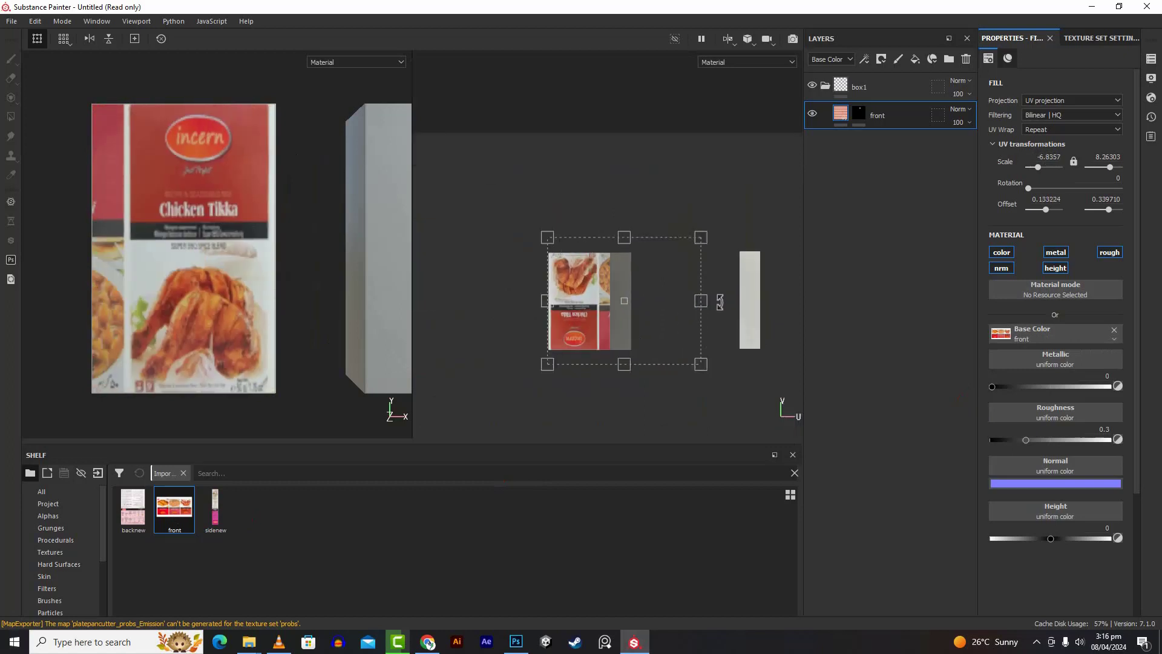
left_click(1036, 642)
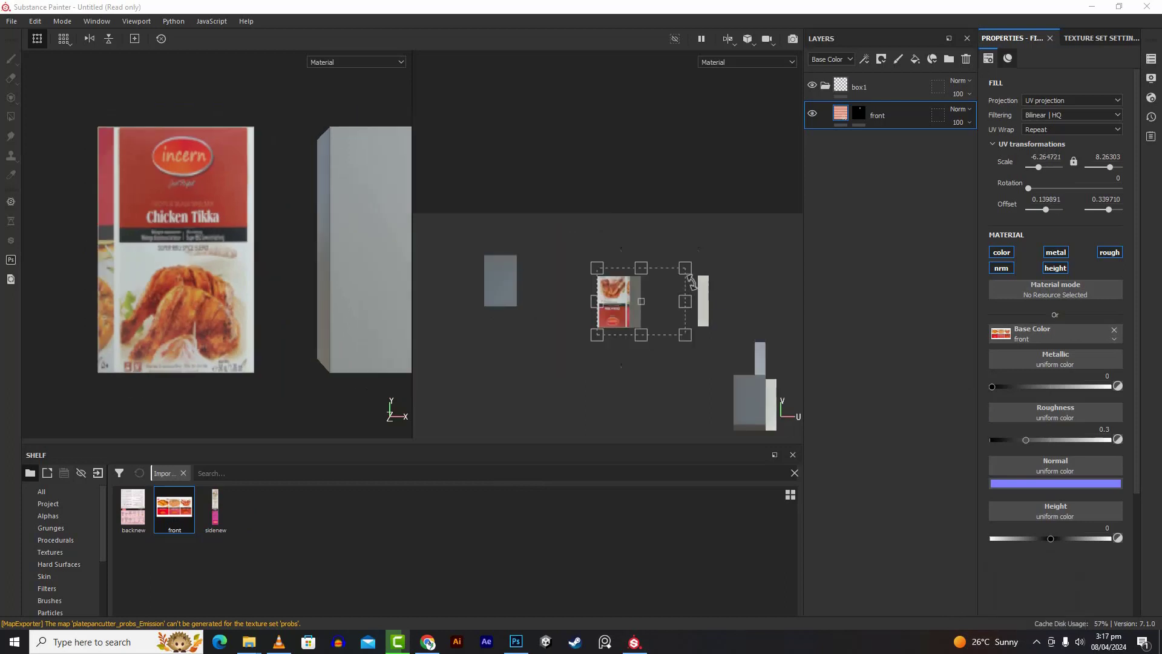
Widen the front layer's projection to a scale of about -5.16 by 8.26, fitting the Chicken Tikka pack to the first box's front face
scroll(694, 285, "down", 2)
scroll(693, 285, "up", 5)
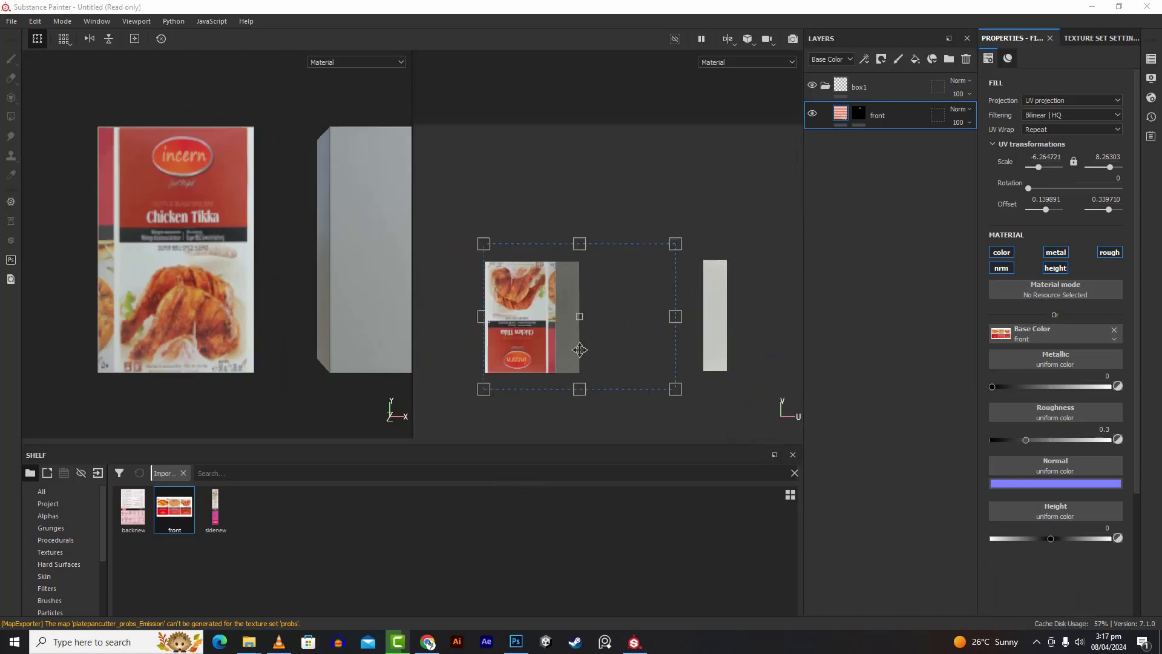
scroll(580, 350, "up", 2)
left_click_drag(741, 293, 783, 299)
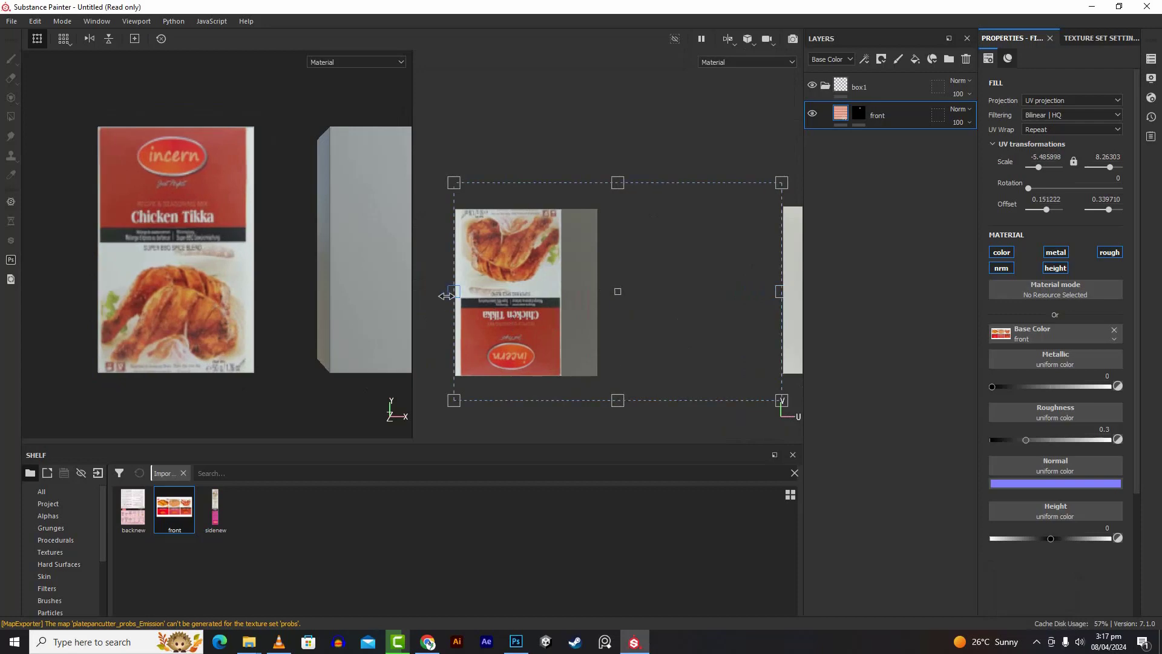
left_click_drag(446, 296, 446, 299)
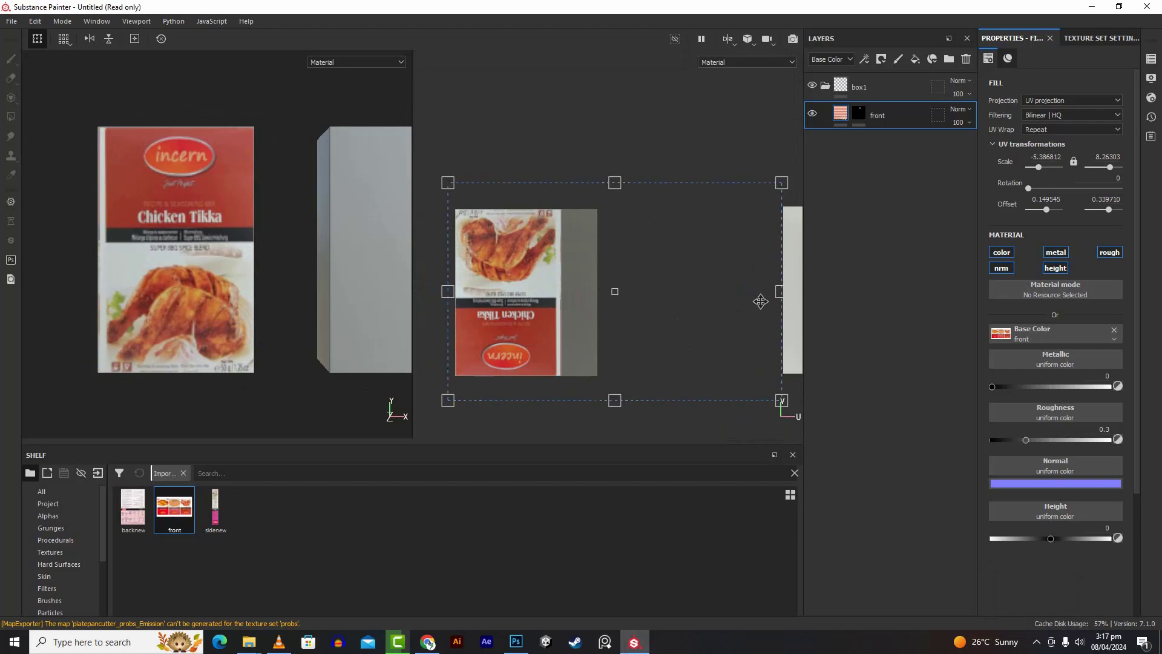
left_click_drag(783, 292, 799, 295)
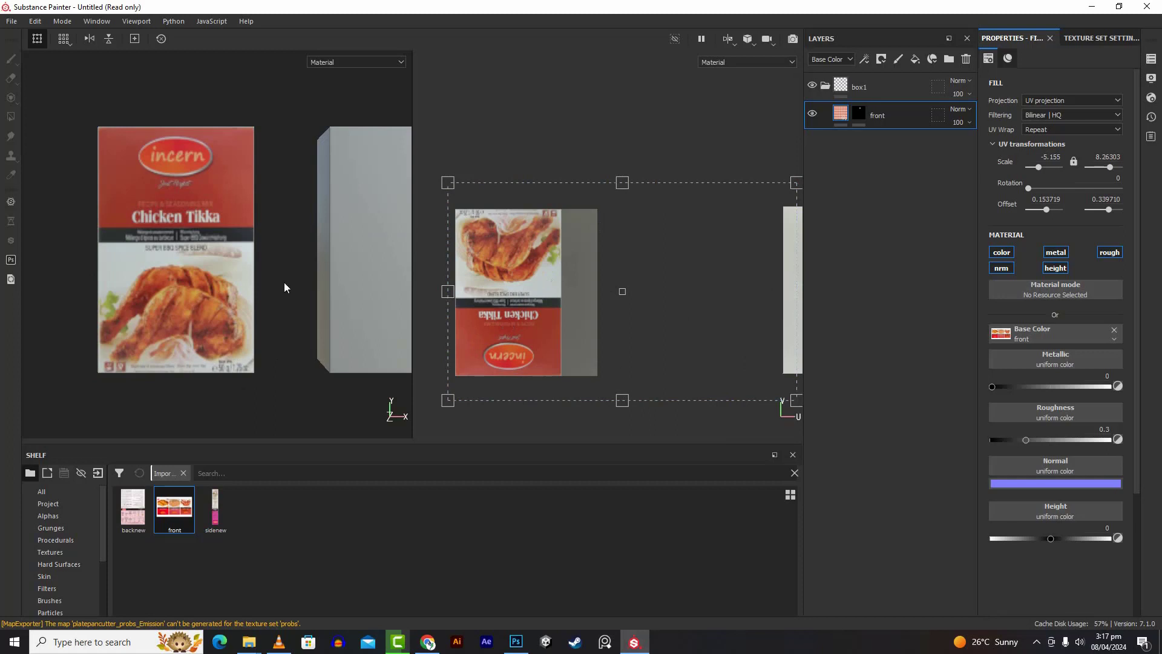
scroll(253, 264, "up", 2)
scroll(253, 264, "down", 4)
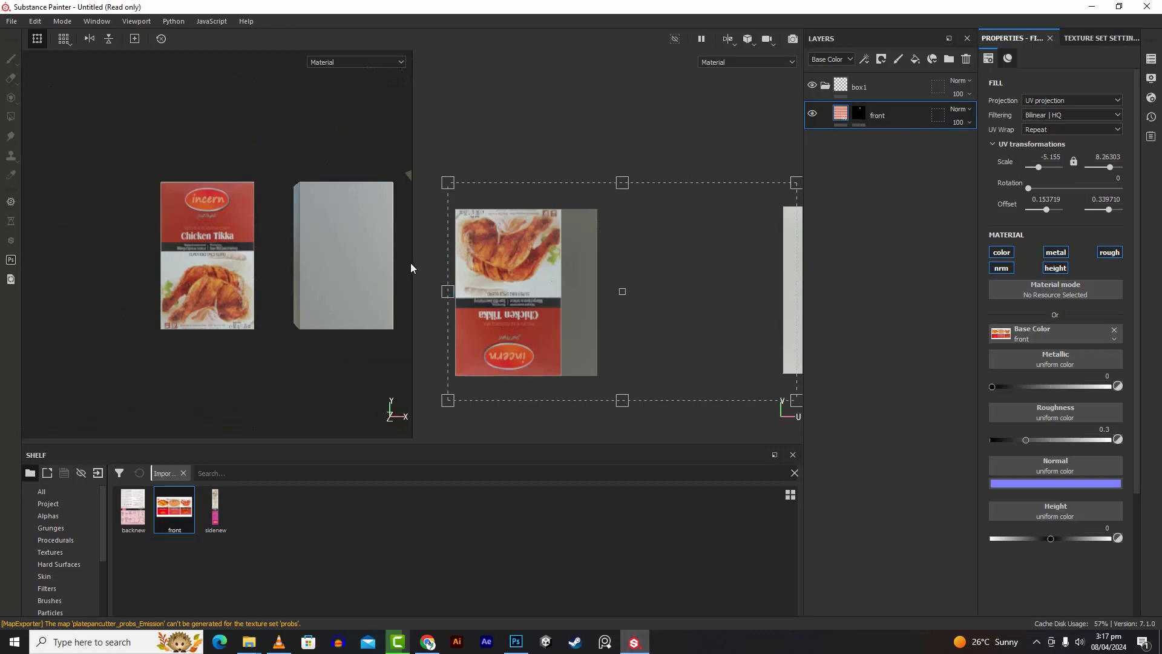
Show only the 3D view turned towards the first box's side, and add a fill layer named sideview above the front layer
left_click(319, 139)
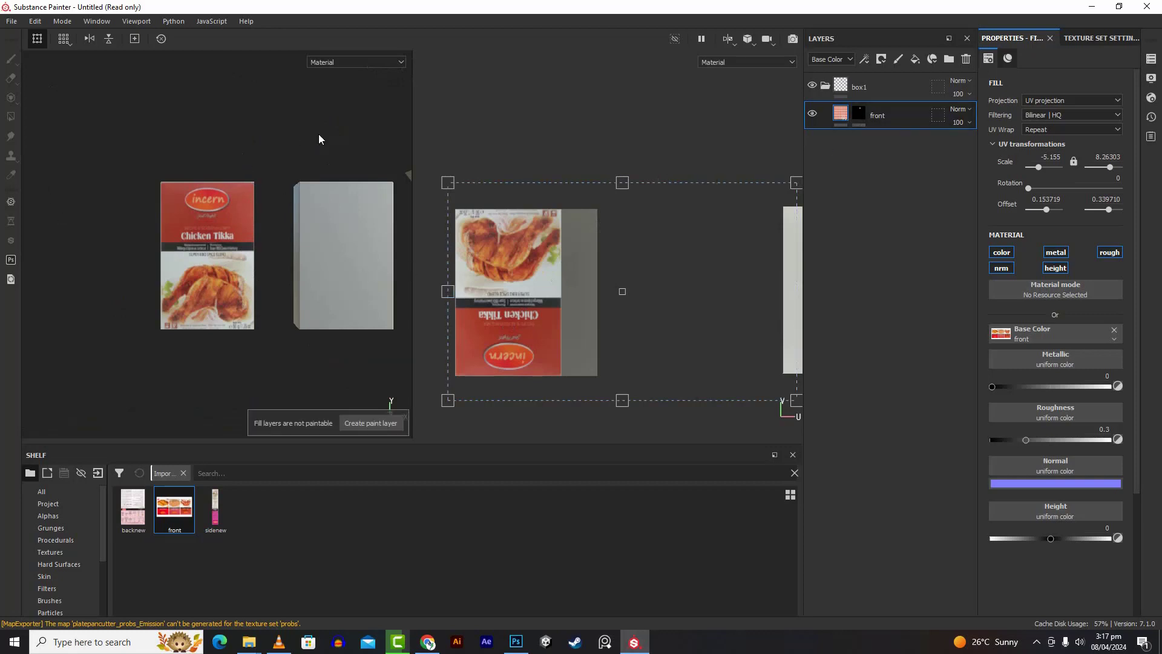
key("F2")
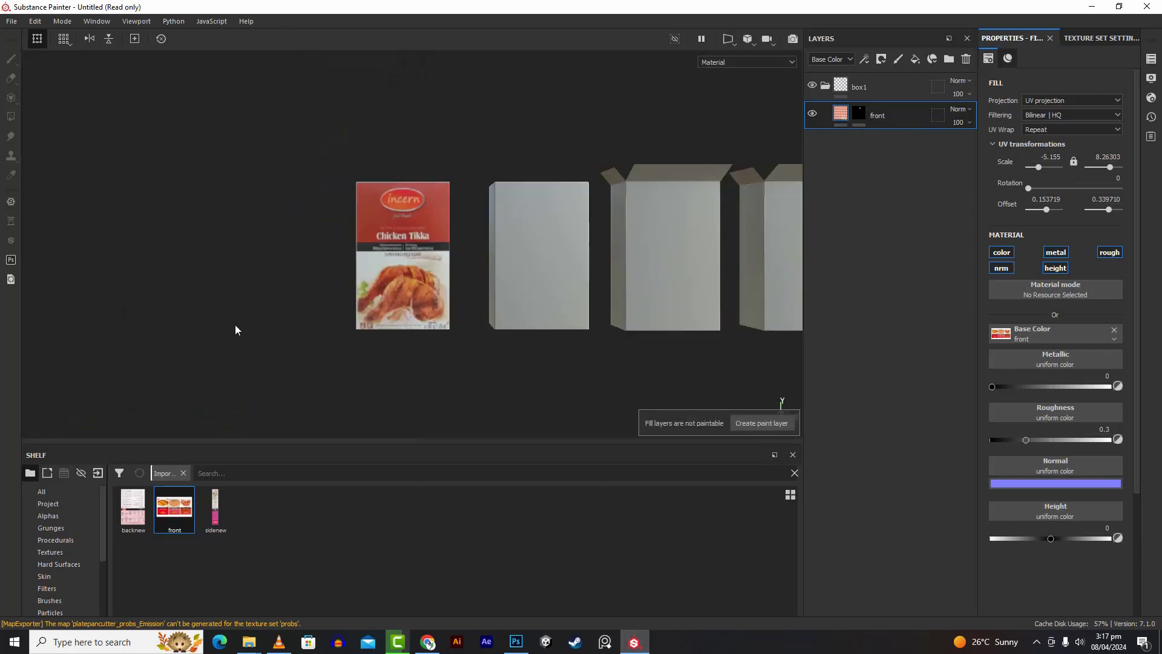
mouse_move(254, 307)
left_mouse_down("alt")
mouse_move(431, 303)
mouse_move(99, 301)
mouse_move(786, 408)
mouse_move(561, 308)
mouse_move(156, 307)
mouse_move(363, 305)
left_mouse_up("alt")
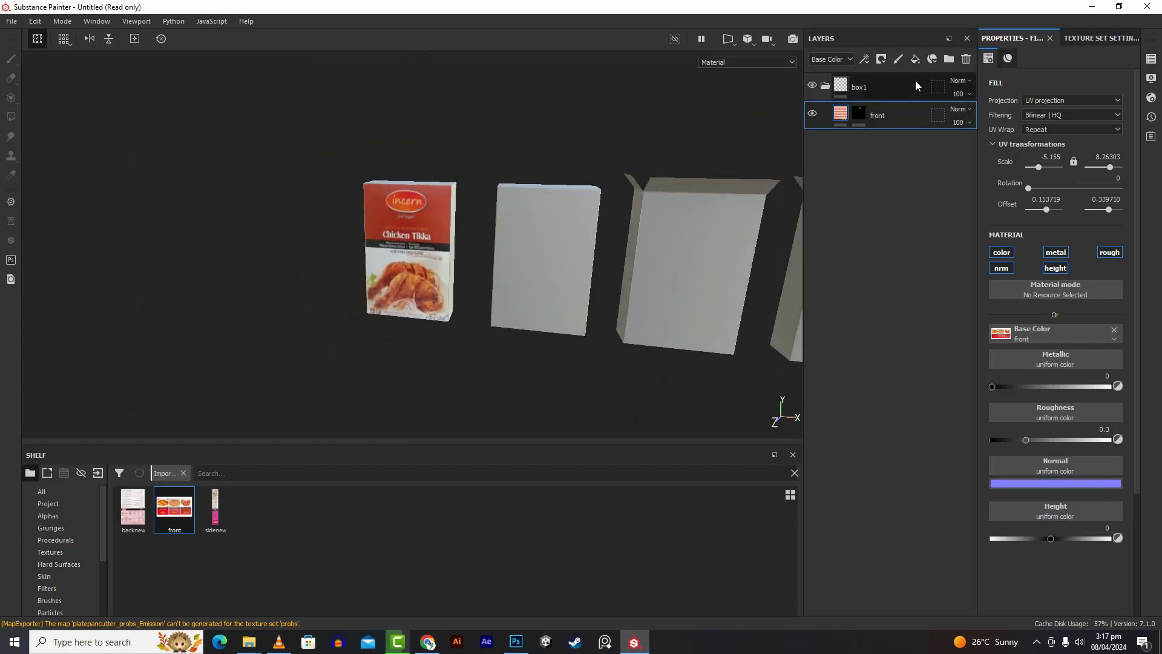
left_click(880, 60)
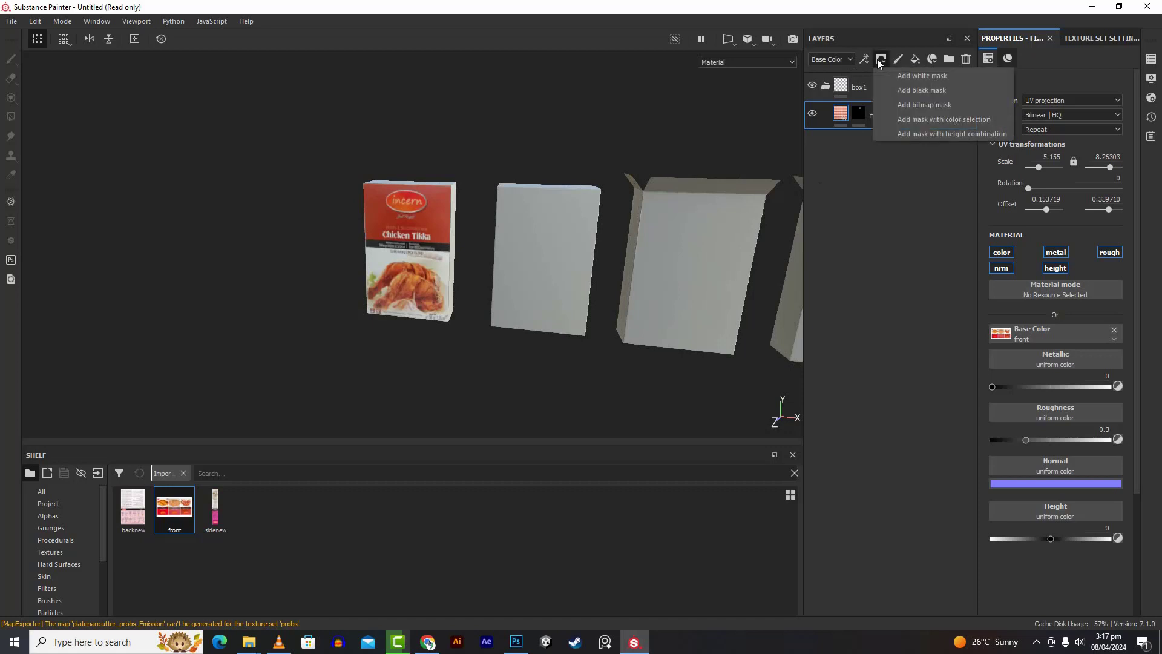
left_click(915, 59)
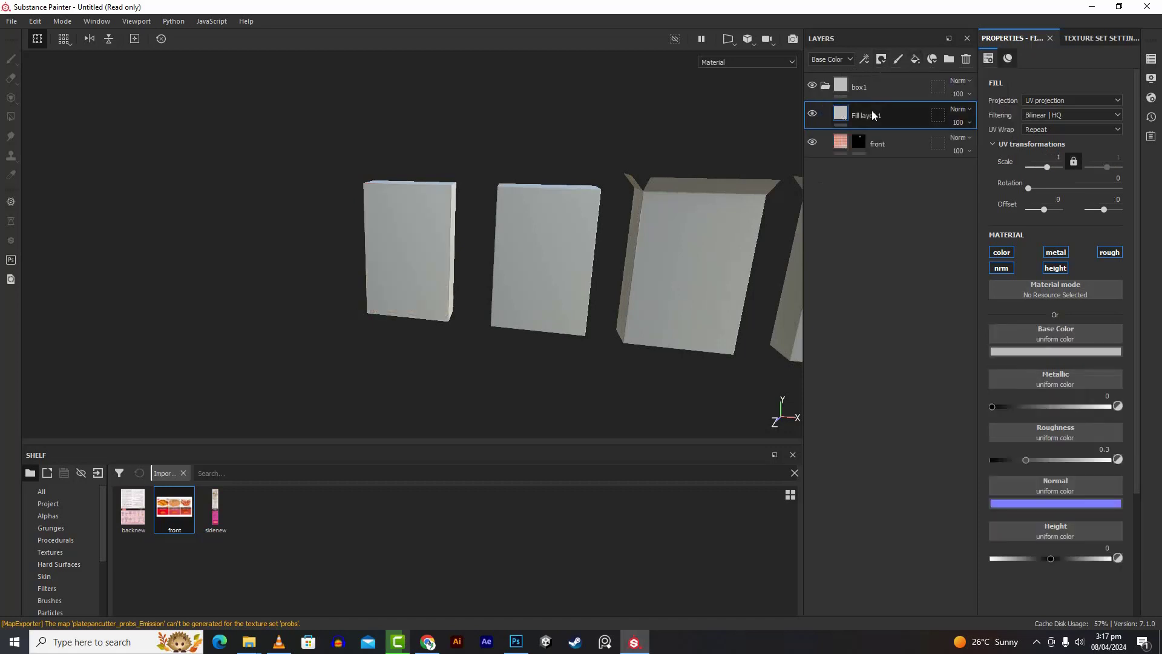
type("sideview")
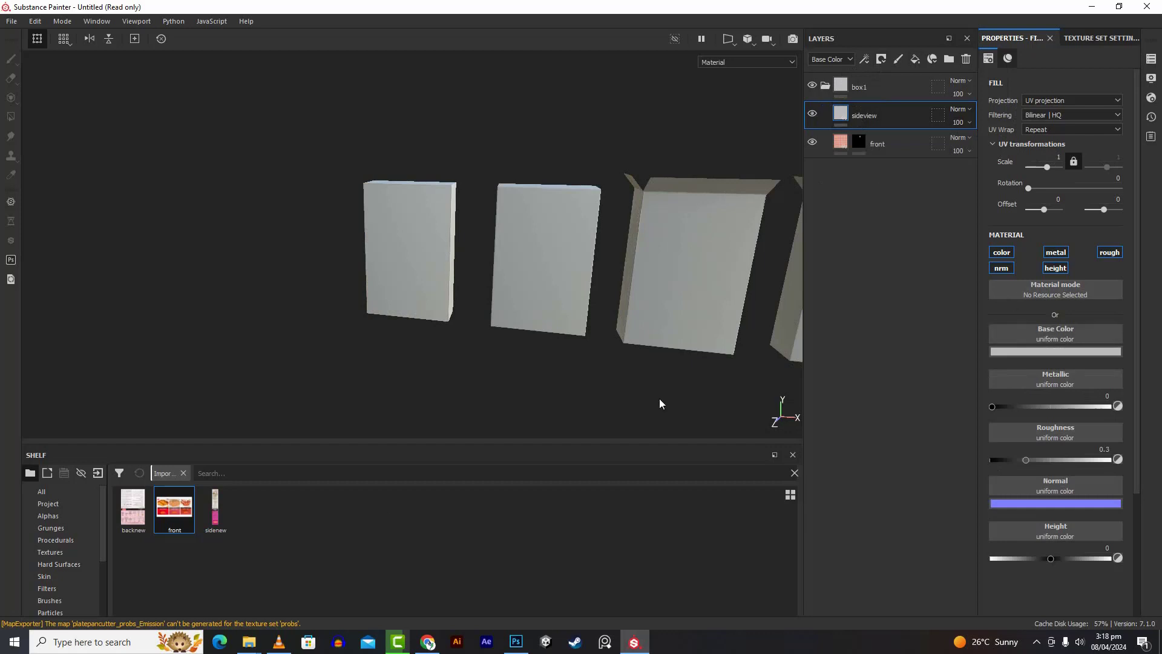
Assign the sidenew image as the sideview layer's base color and add a black mask to the layer
left_click_drag(213, 516, 1060, 341)
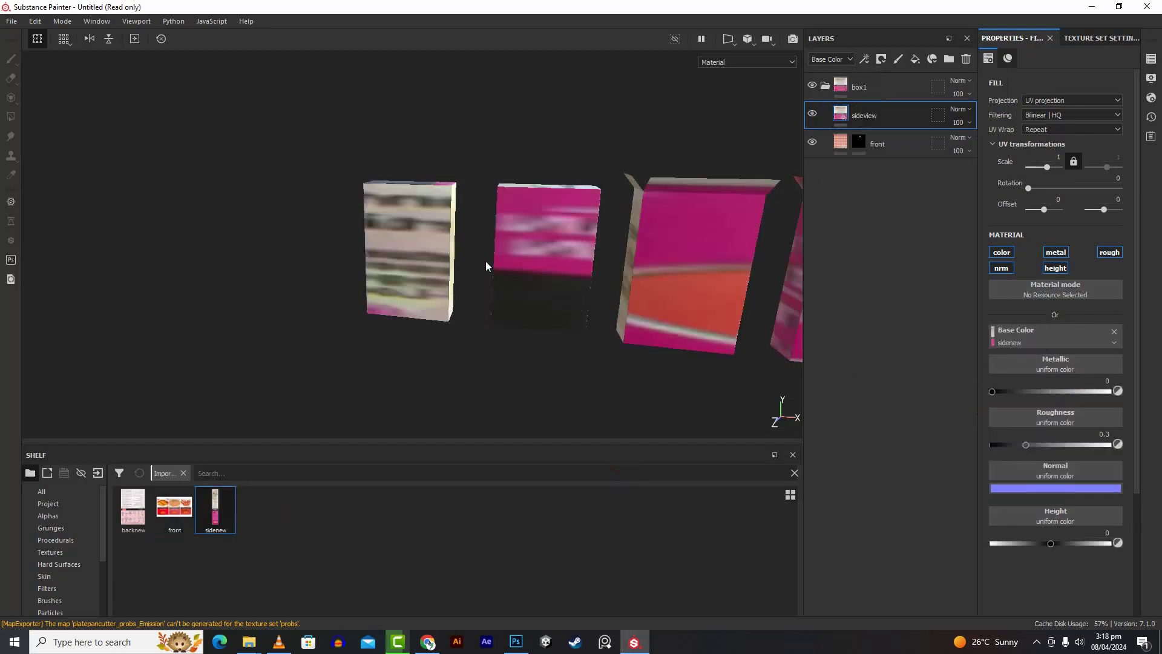
left_click(882, 61)
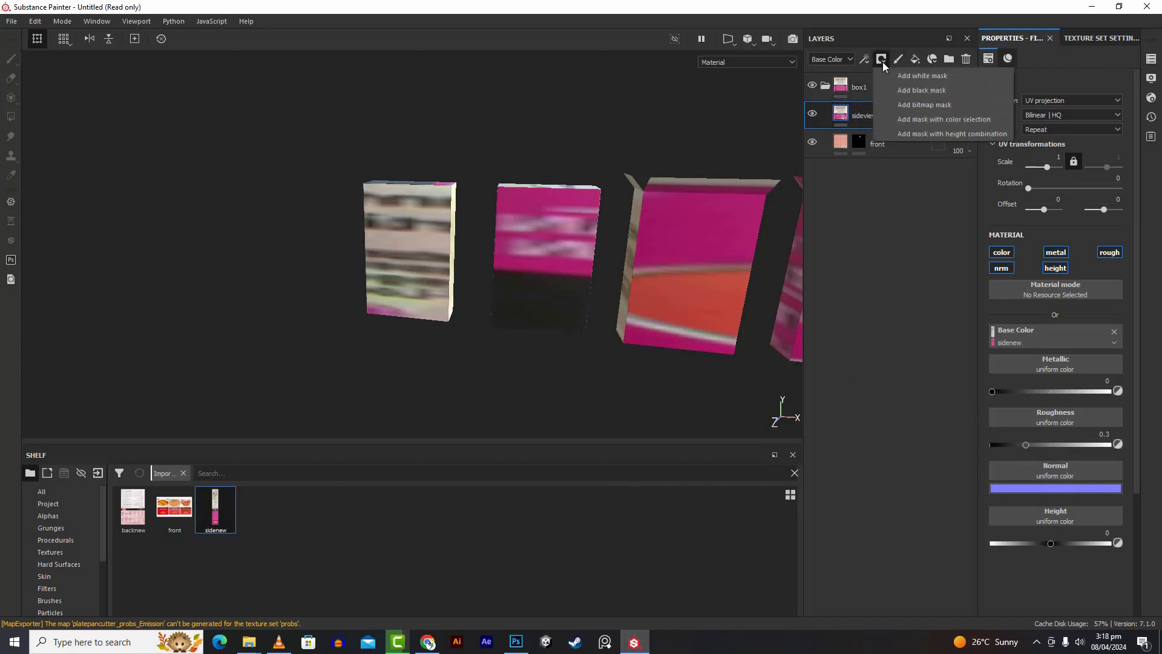
left_click(887, 89)
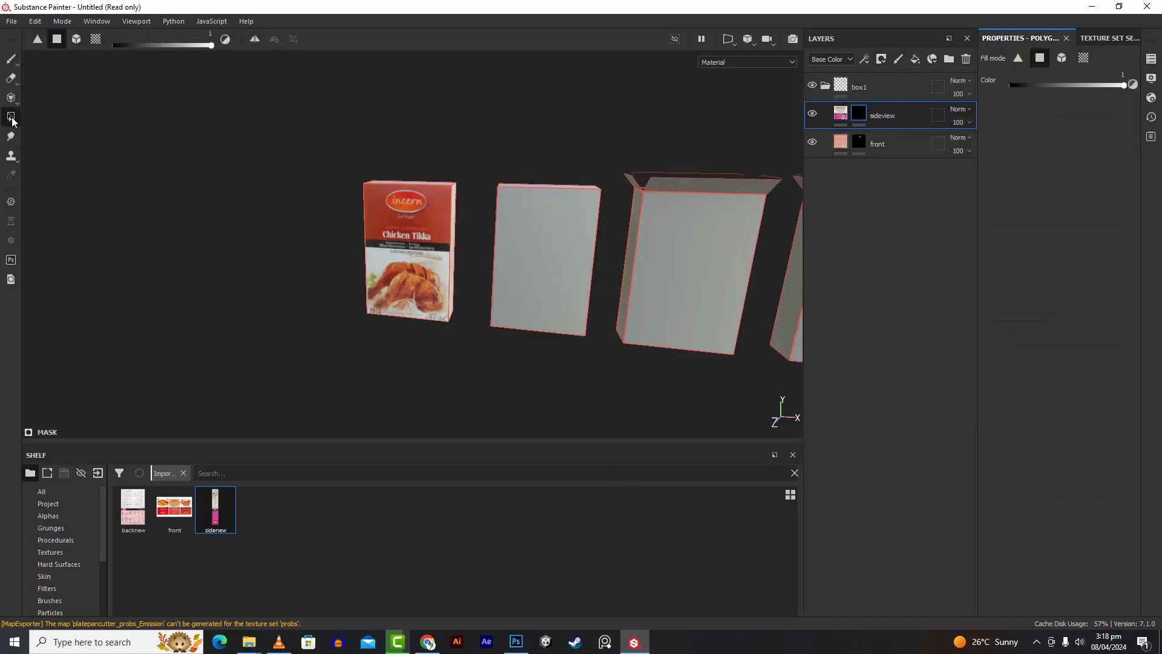
Polygon-fill the first box's right side face in the sideview mask to reveal the side texture on it
left_click_drag(368, 377, 262, 381, "alt")
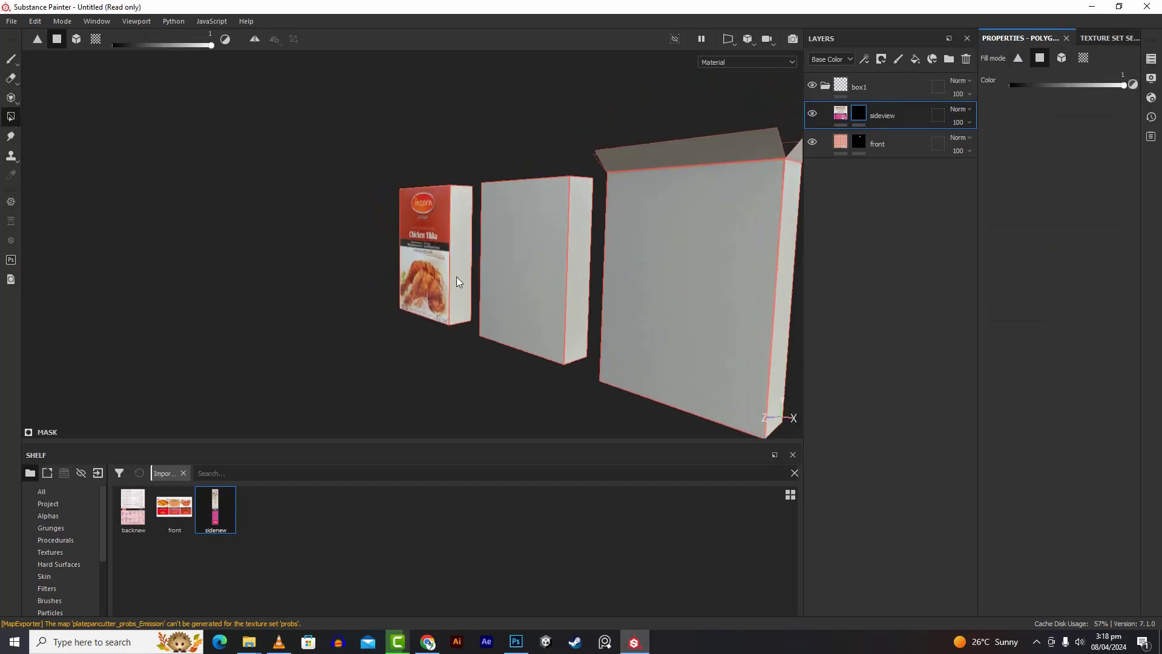
scroll(470, 268, "down", 1)
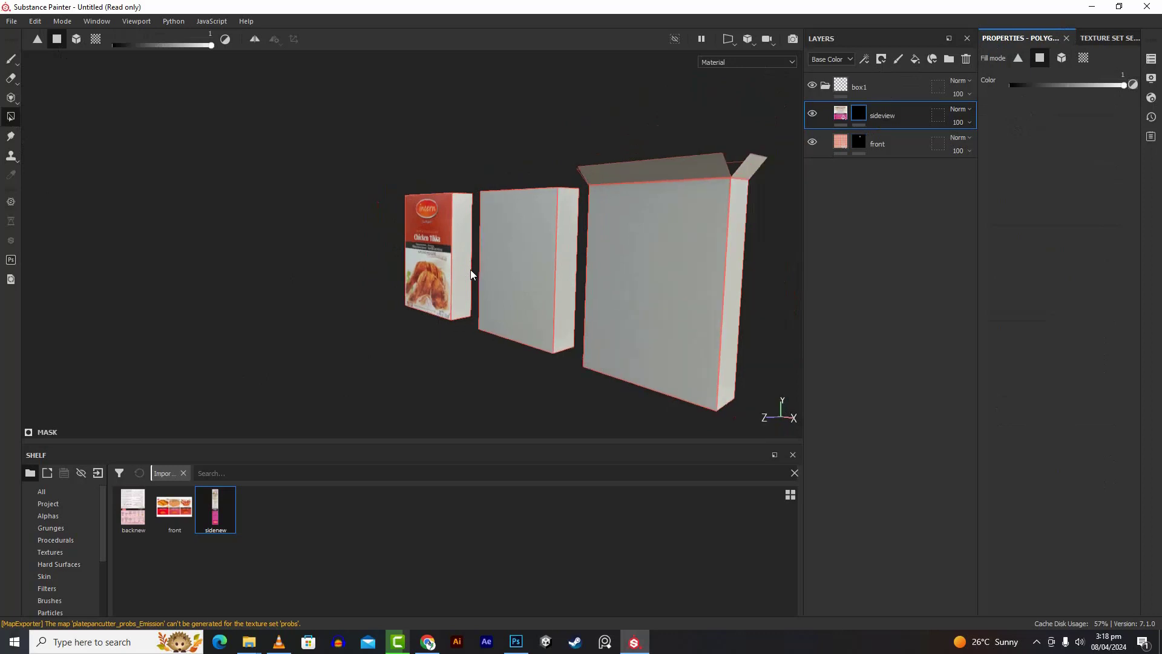
scroll(470, 270, "up", 5)
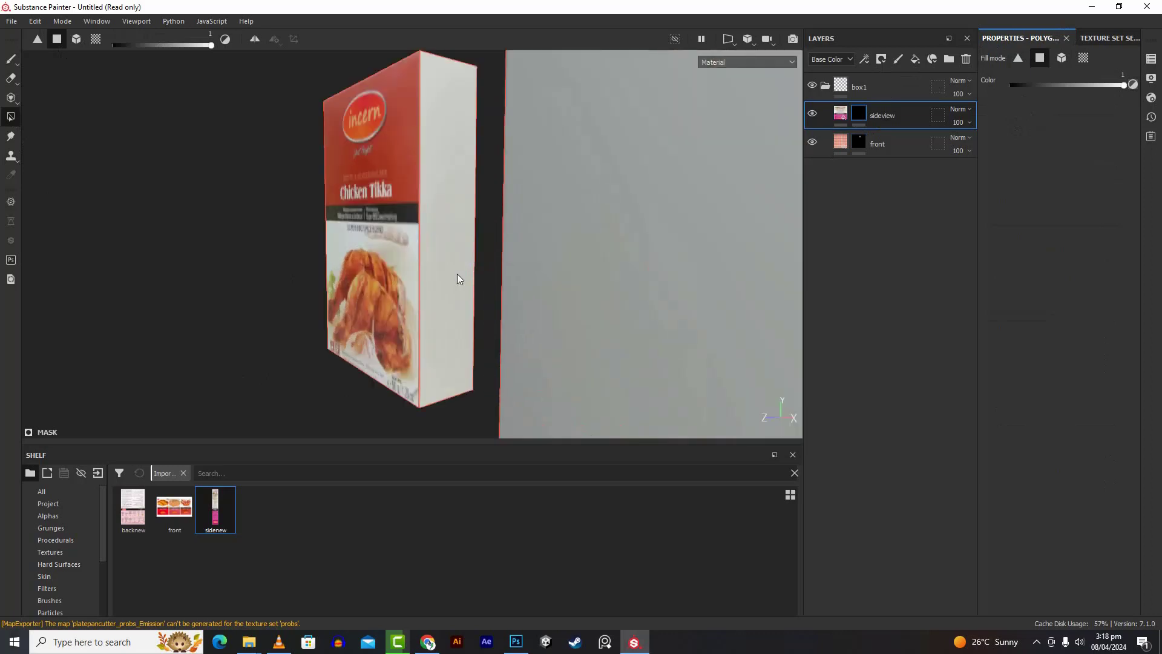
left_click_drag(236, 371, 621, 377, "alt")
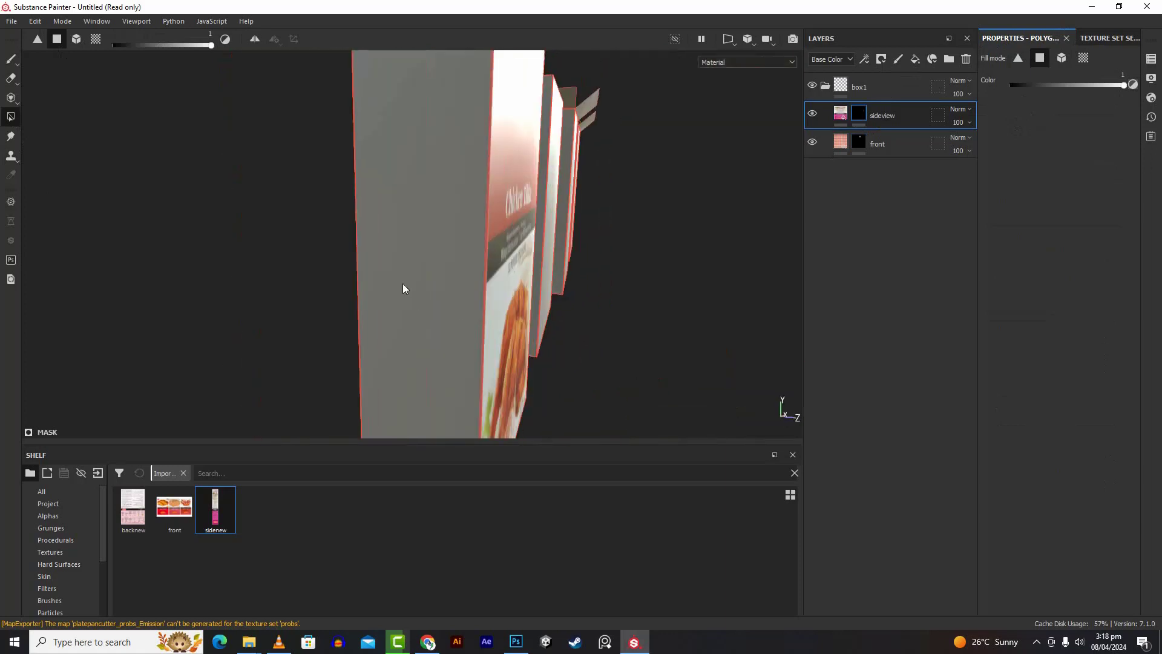
scroll(402, 283, "up", 2)
scroll(402, 283, "down", 4)
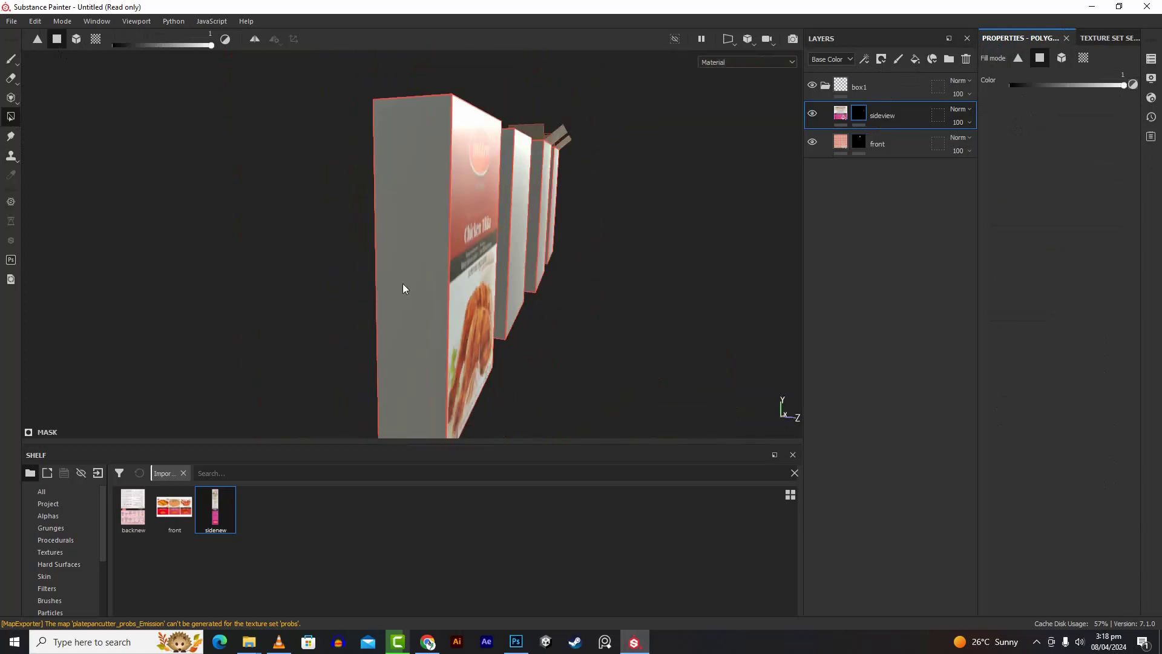
left_click_drag(547, 324, 602, 381, "alt")
scroll(499, 341, "up", 2)
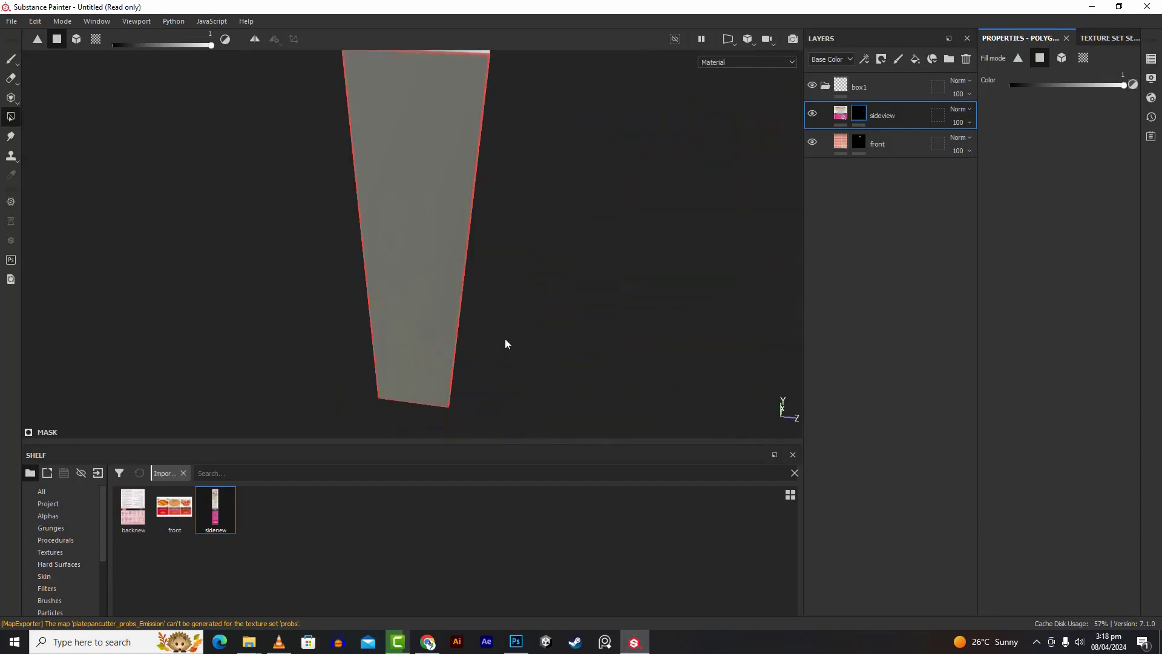
left_click_drag(581, 331, 148, 307, "alt")
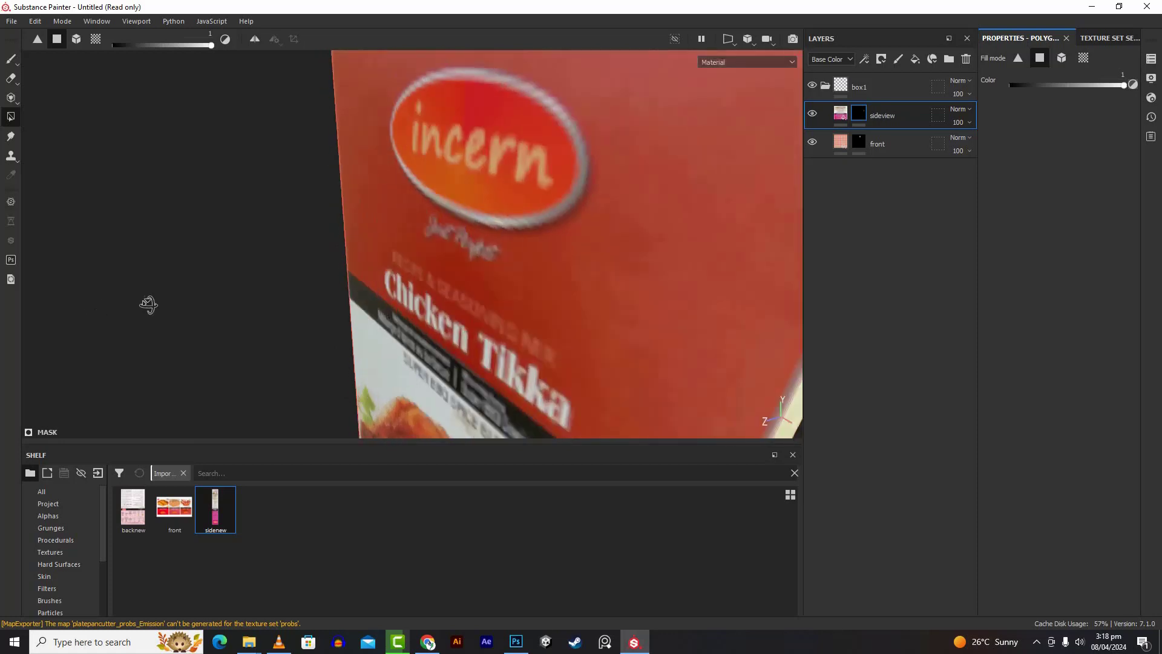
scroll(418, 321, "up", 3)
scroll(415, 319, "down", 5)
scroll(416, 319, "down", 1)
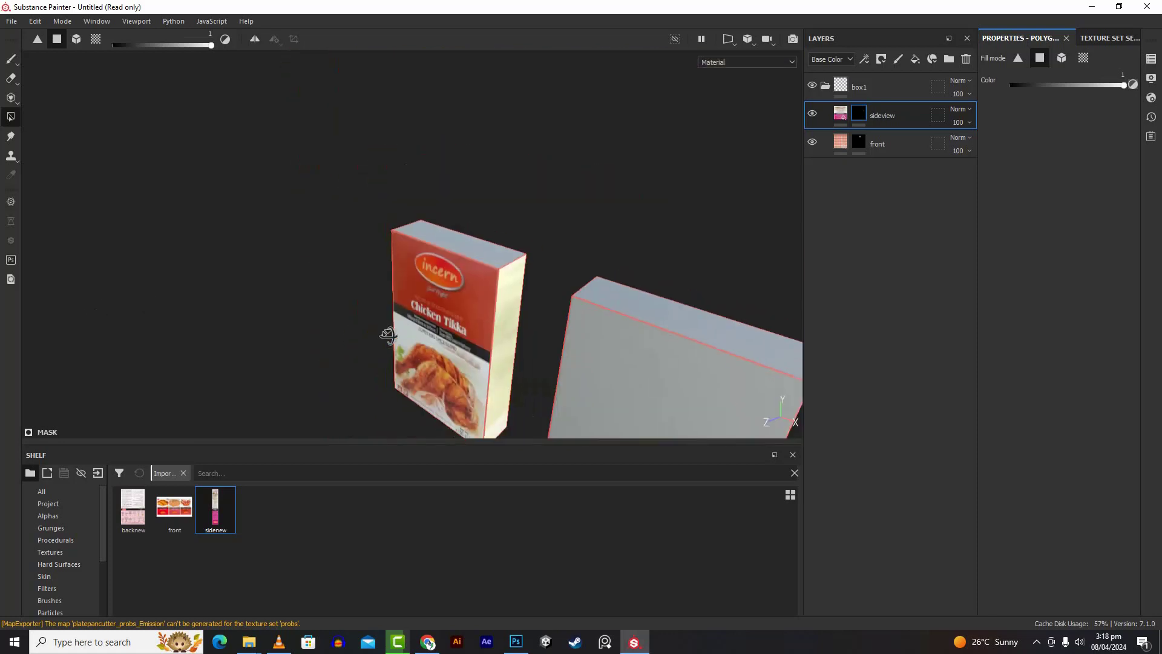
Fill the first box's left side face in the sideview mask and brighten the lighting on both sides
left_click_drag(392, 332, 821, 322, "alt")
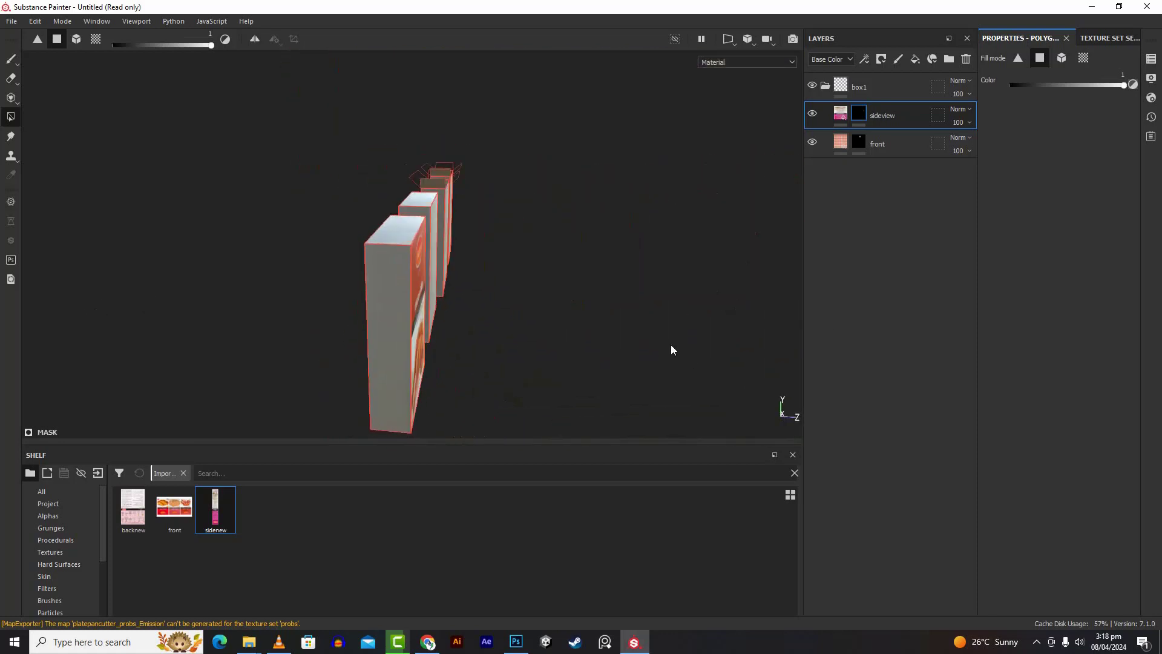
right_click_drag(675, 348, 630, 353, "shift")
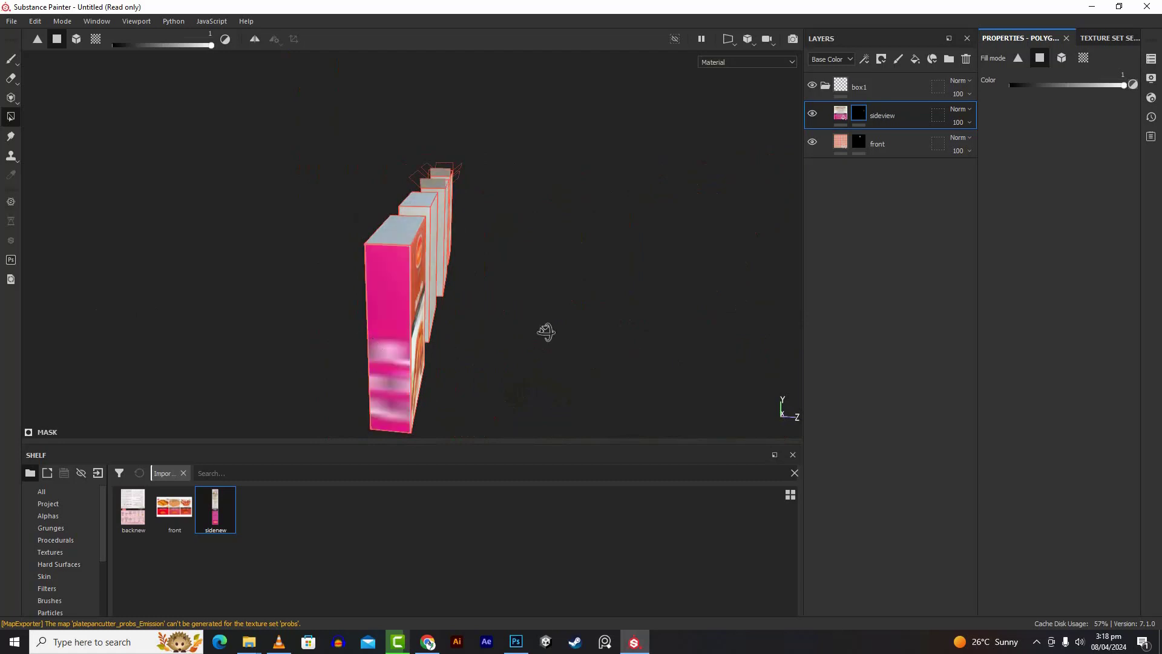
left_click_drag(545, 330, 48, 330, "alt")
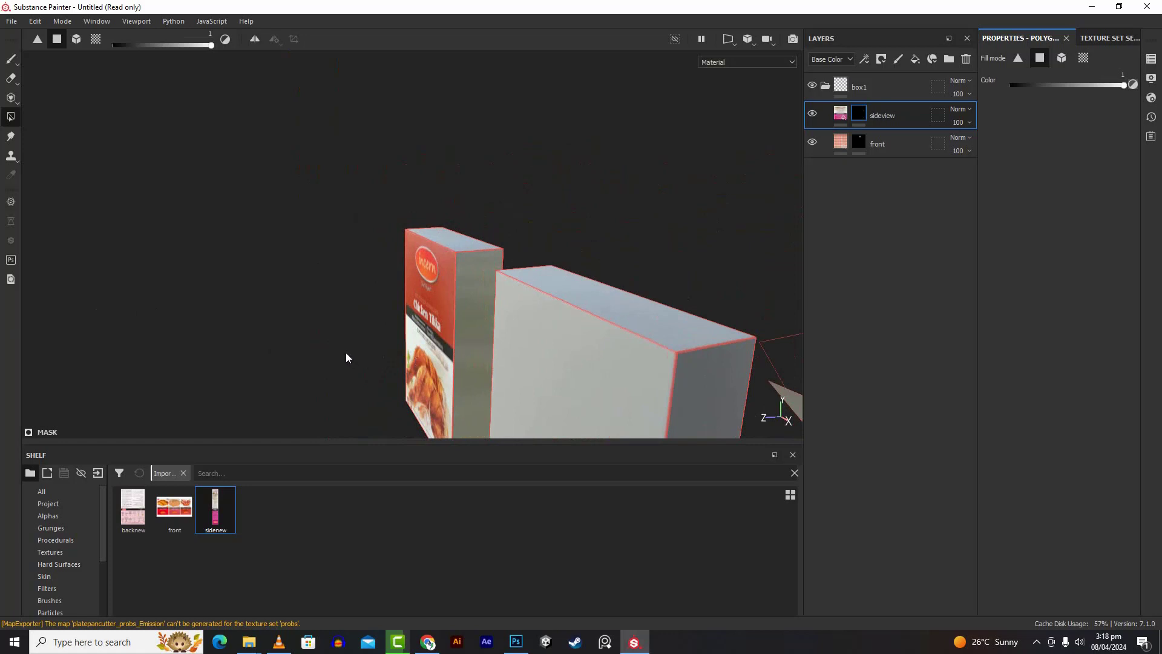
right_click_drag(345, 358, 371, 367, "shift")
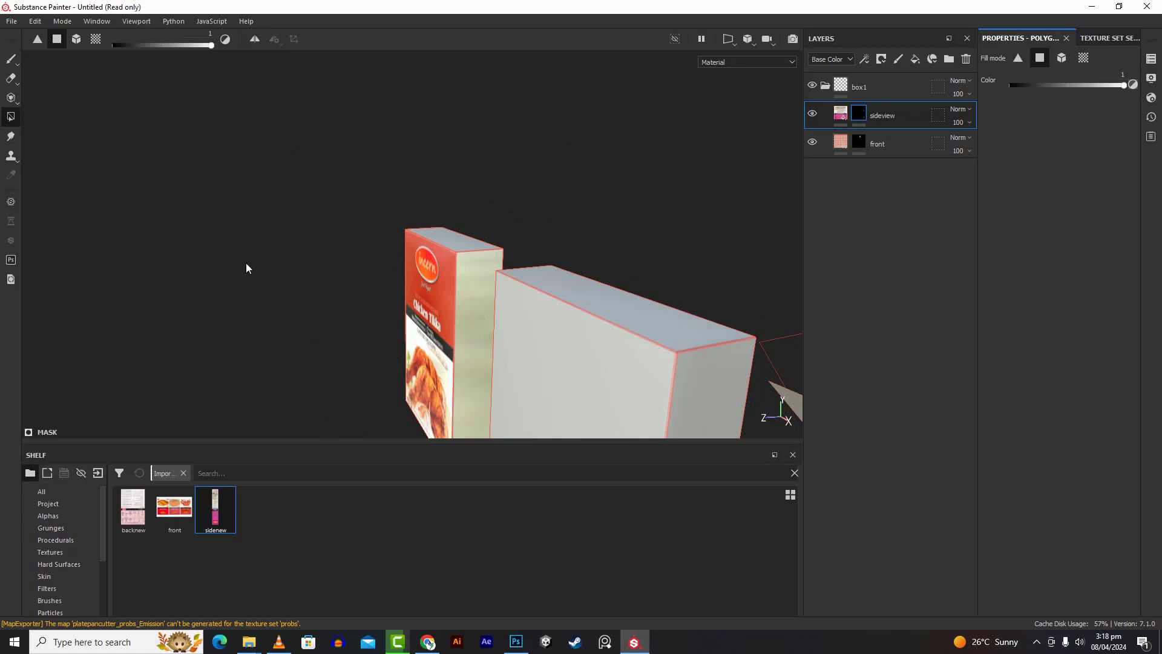
left_click_drag(246, 263, 508, 286, "alt")
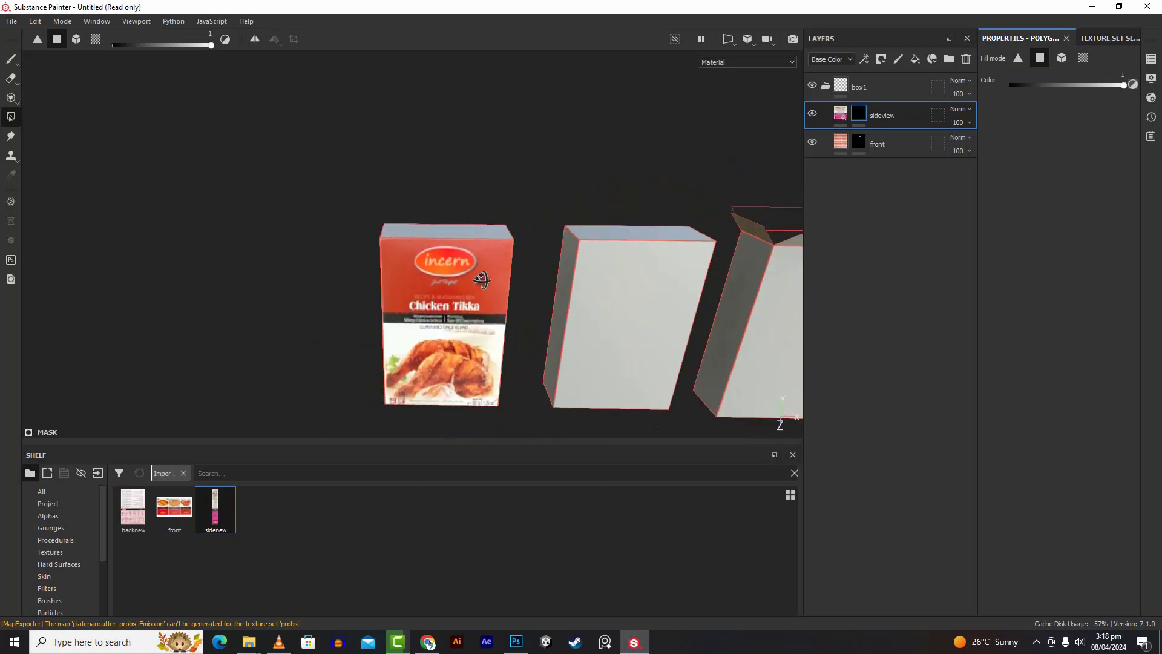
Show the 3D and UV views together and nudge the sideview projection to about 0.19 rotation and 0.014, -0.014 offset
left_click(839, 120)
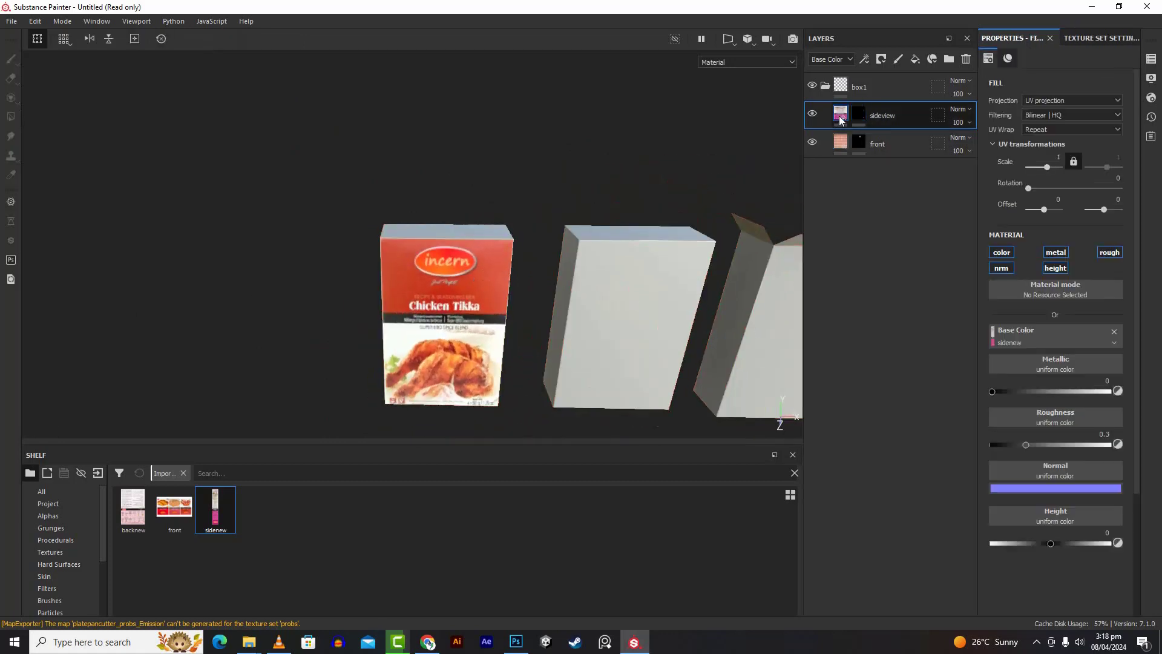
mouse_move(839, 120)
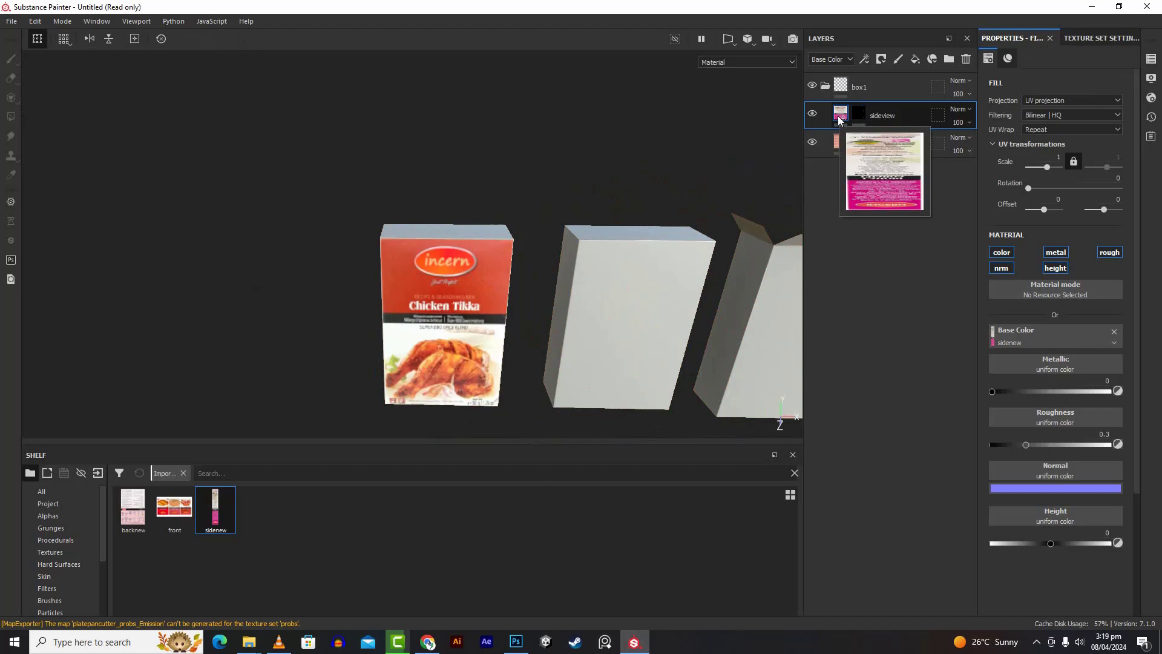
key("F1")
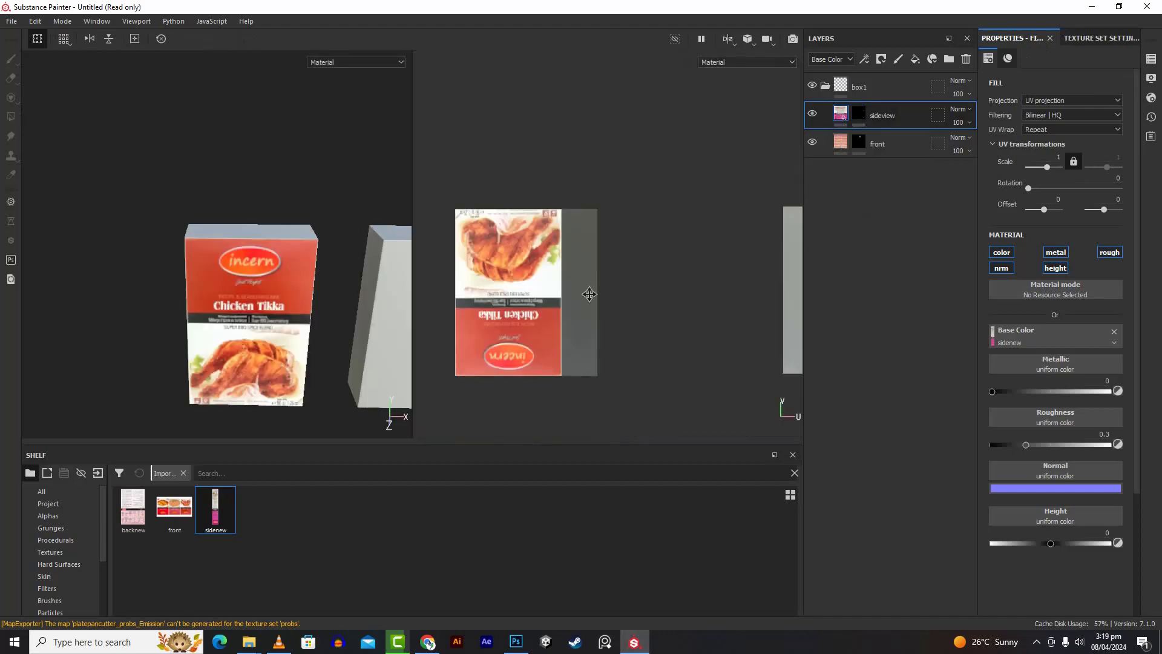
scroll(547, 303, "up", 1)
scroll(546, 302, "down", 5)
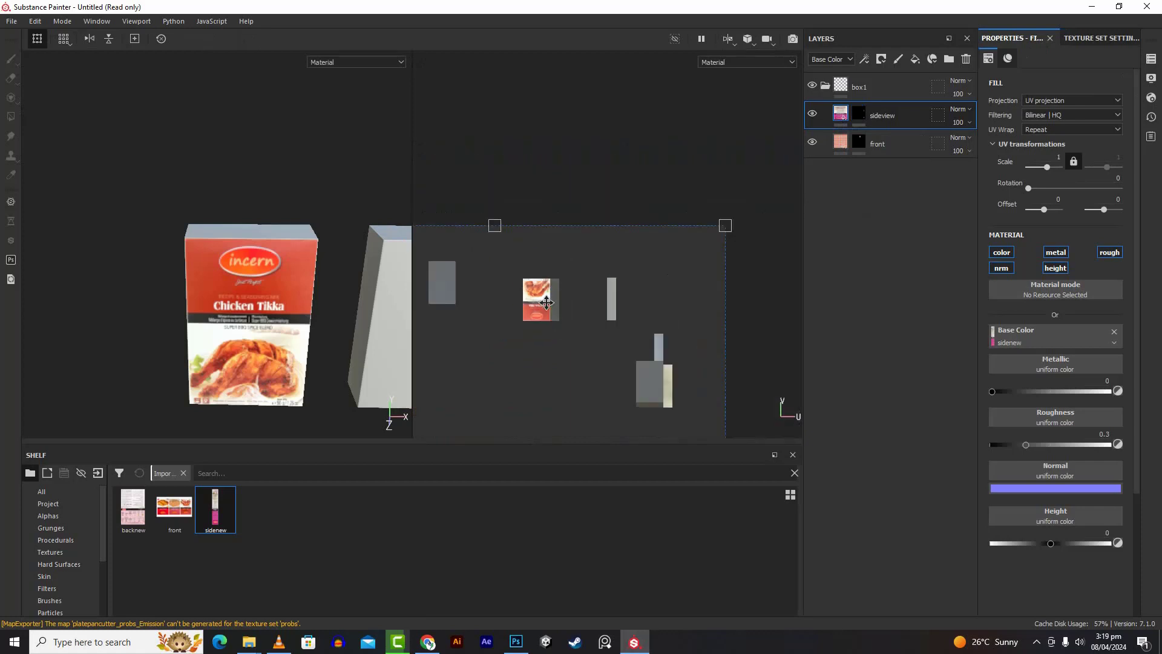
scroll(560, 332, "down", 1)
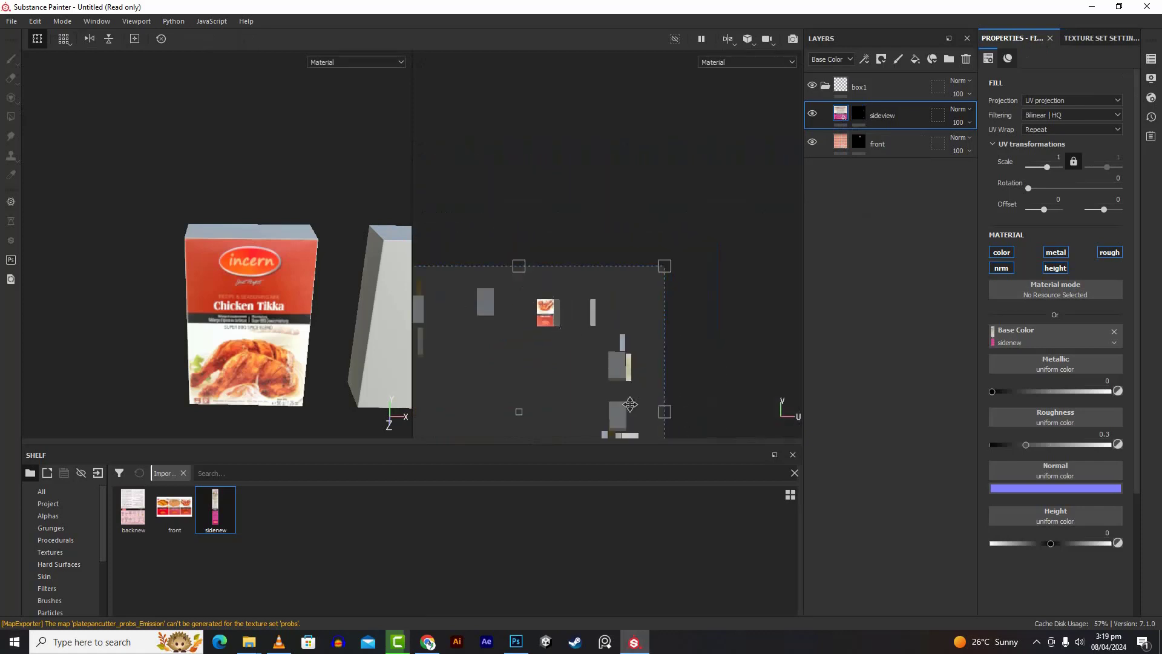
scroll(630, 404, "down", 1)
scroll(630, 404, "down", 3)
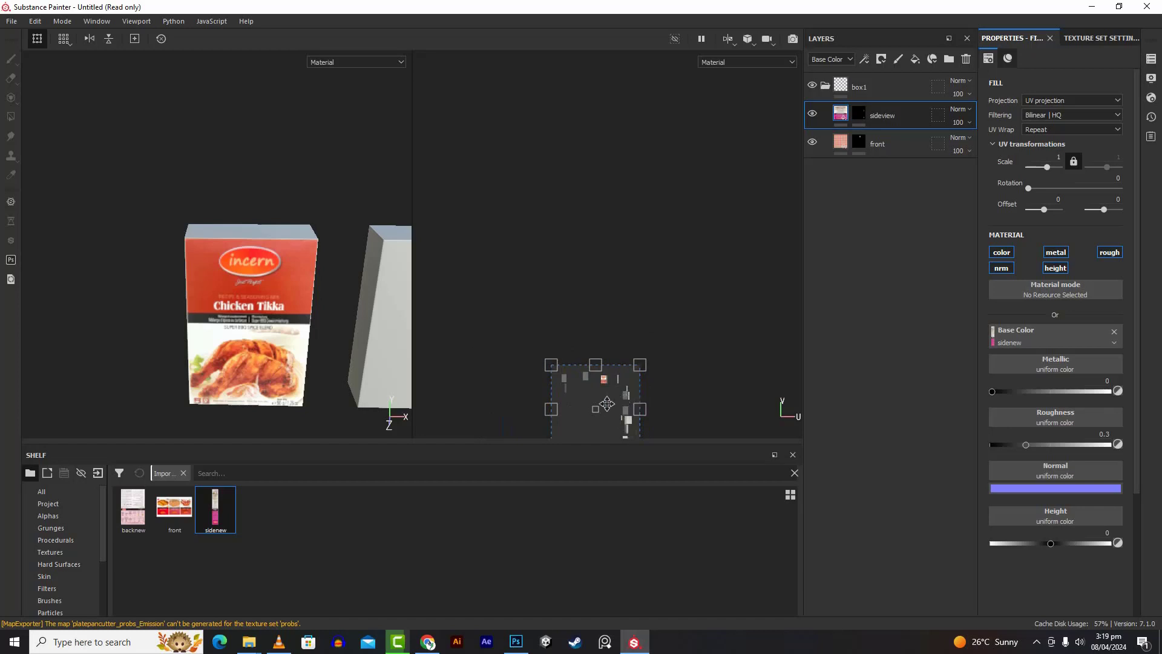
left_click_drag(606, 404, 702, 394)
scroll(684, 423, "up", 3)
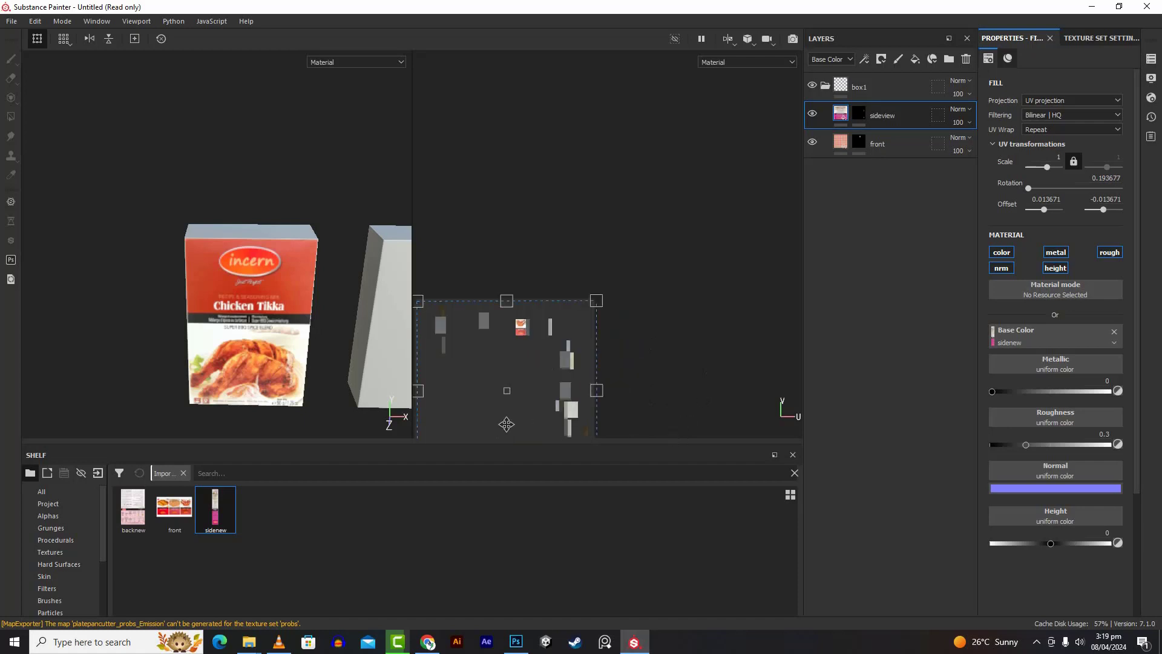
Move the sideview projection in the UV view to an offset of about 0.005, 0.054
scroll(566, 428, "up", 4)
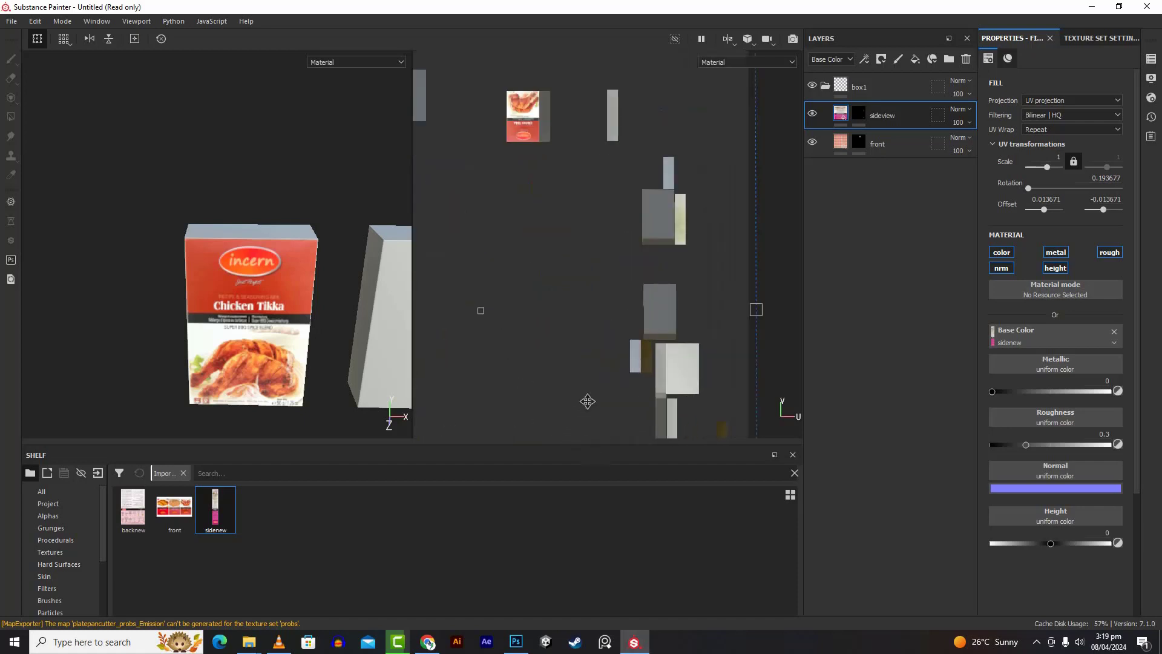
scroll(596, 358, "up", 2)
scroll(590, 346, "down", 3)
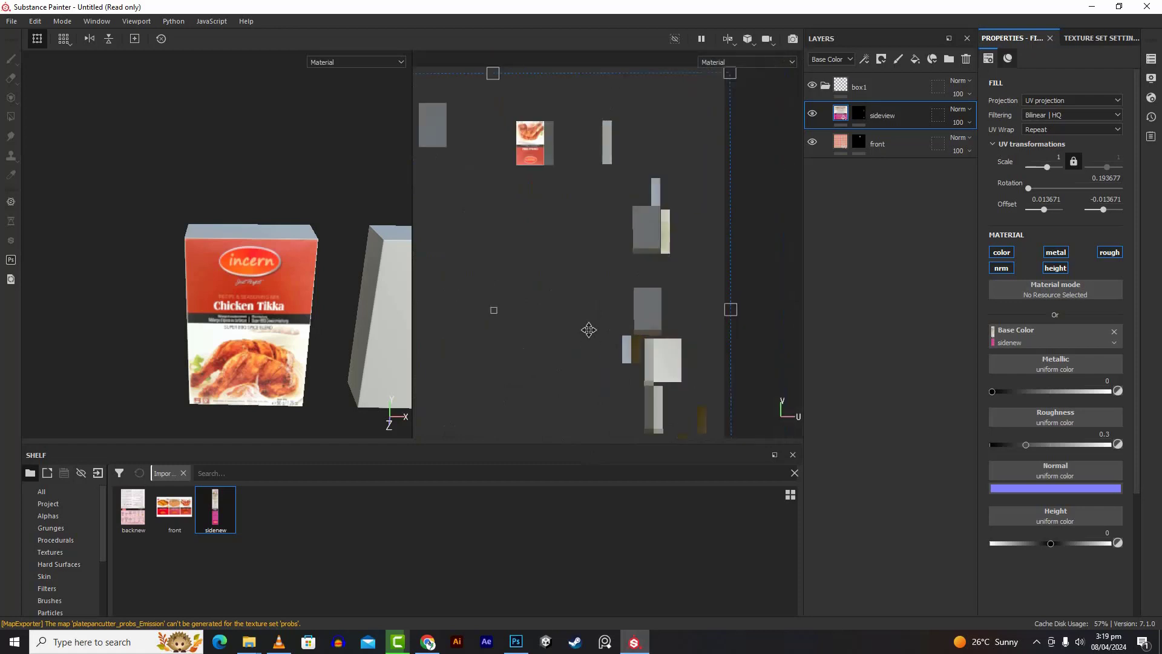
left_click_drag(575, 317, 571, 293)
scroll(656, 433, "down", 6)
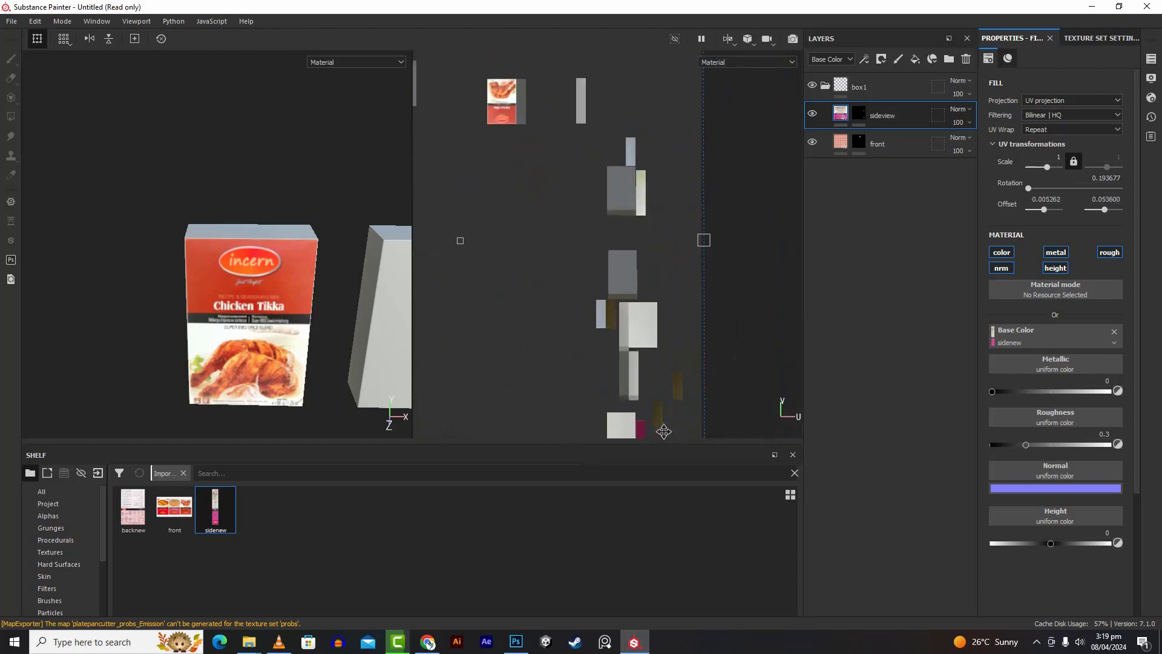
Resize the sideview projection from its lower corner to a scale of about 1.12 by 0.99
scroll(706, 436, "up", 3)
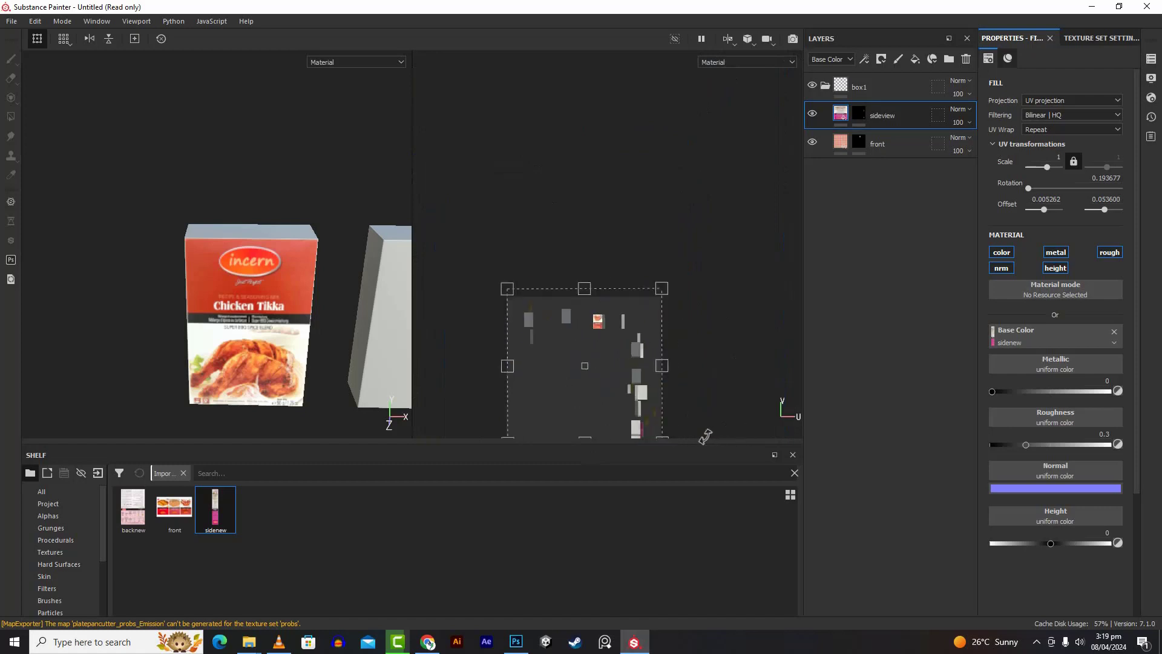
scroll(626, 436, "up", 2)
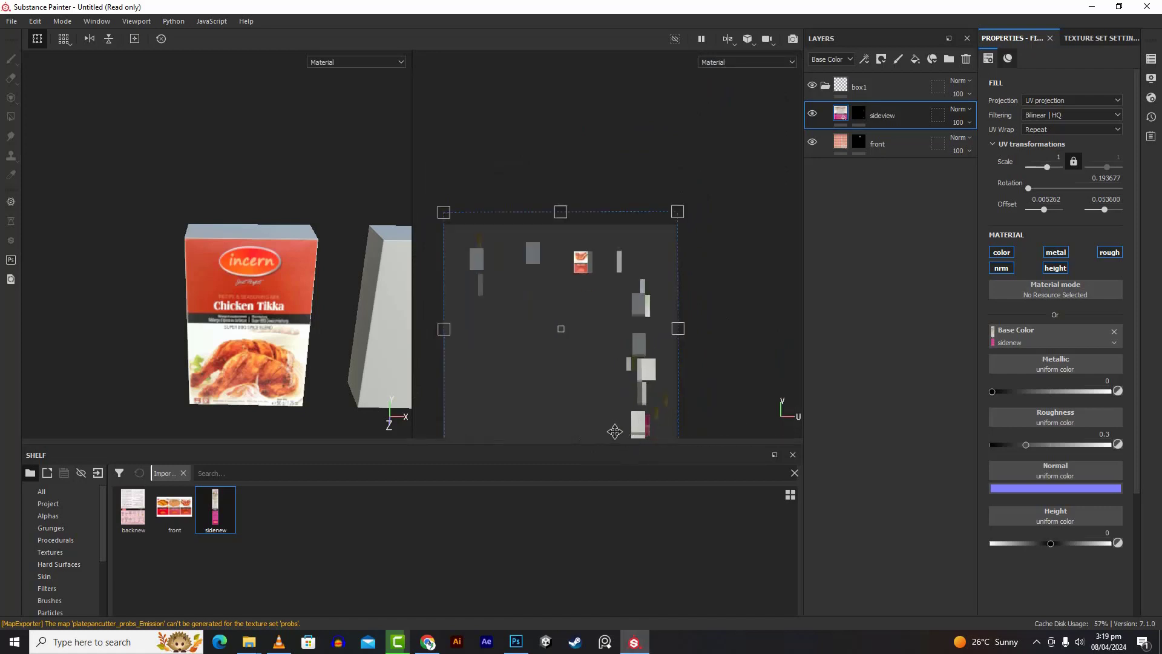
scroll(729, 340, "down", 1, "alt")
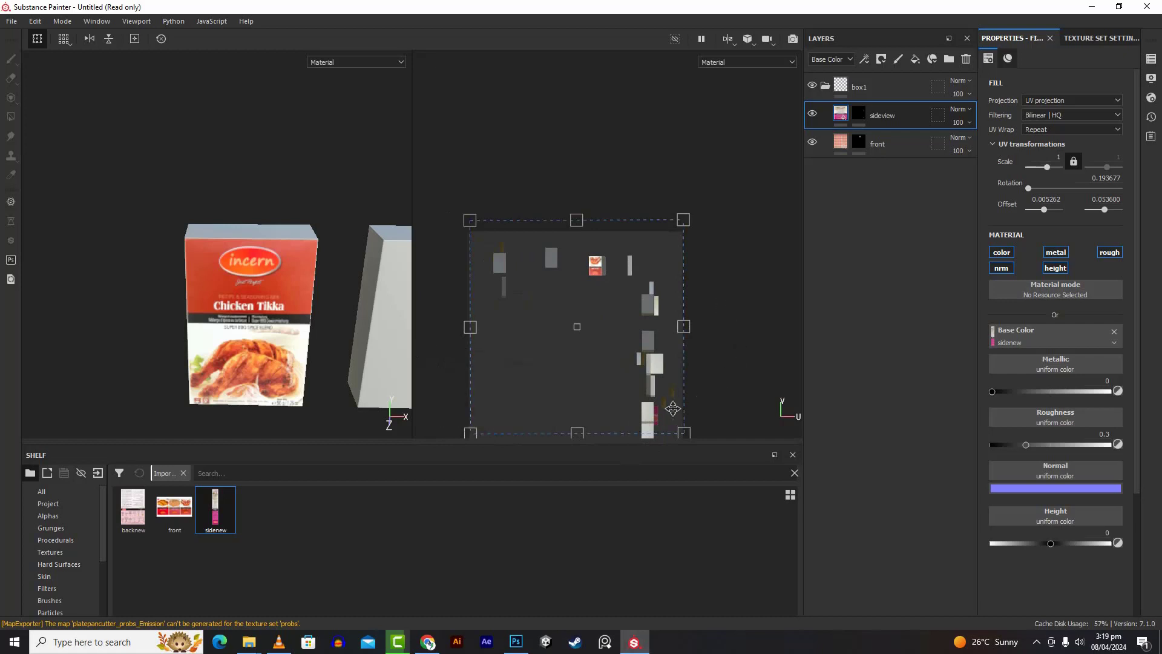
scroll(651, 434, "up", 5)
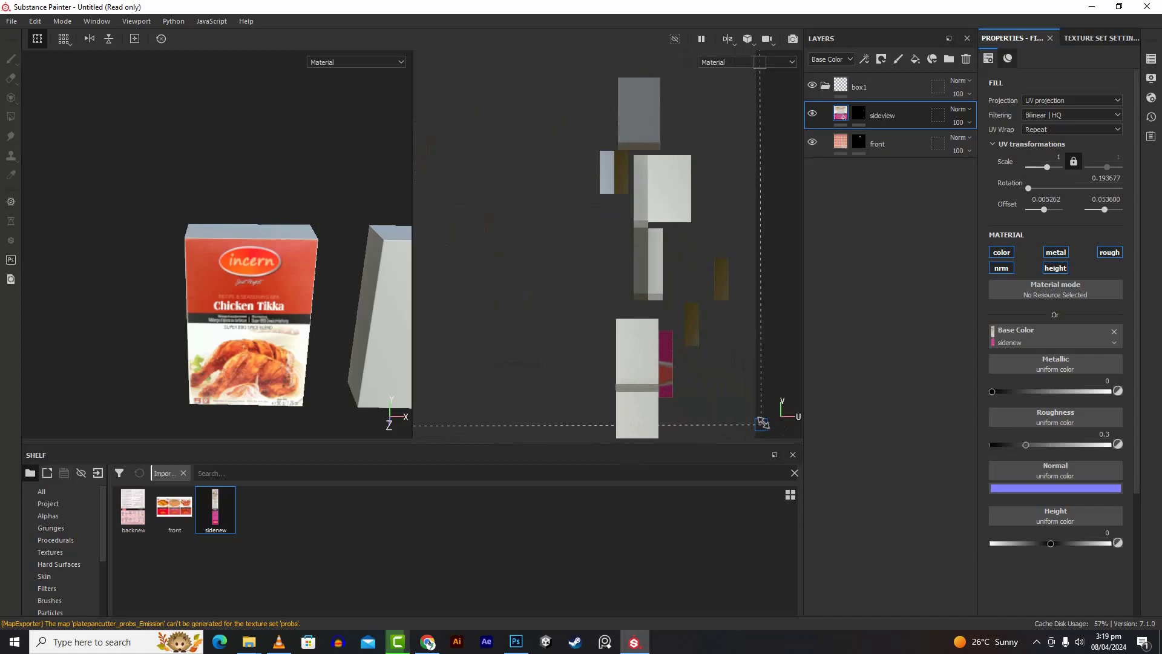
left_click_drag(760, 425, 684, 429)
Narrow the sideview projection to a horizontal scale of about 10.38 over the side-face UV islands, and reduce its height
left_click_drag(290, 338, 394, 325, "alt")
scroll(630, 329, "down", 5)
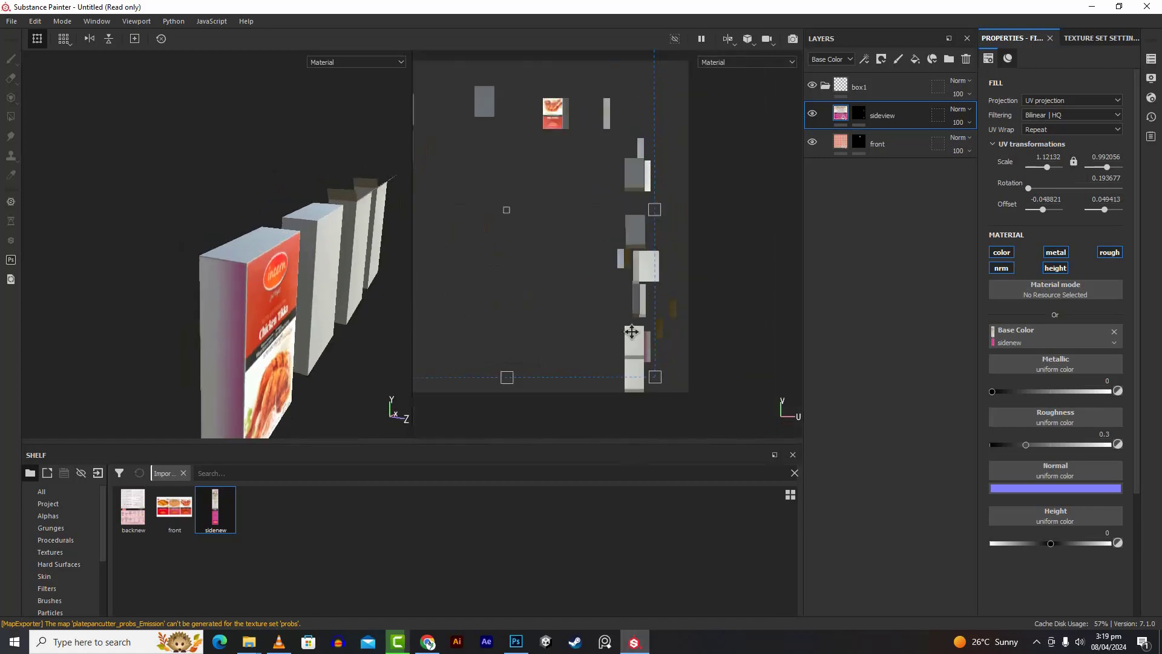
left_click_drag(425, 240, 648, 241)
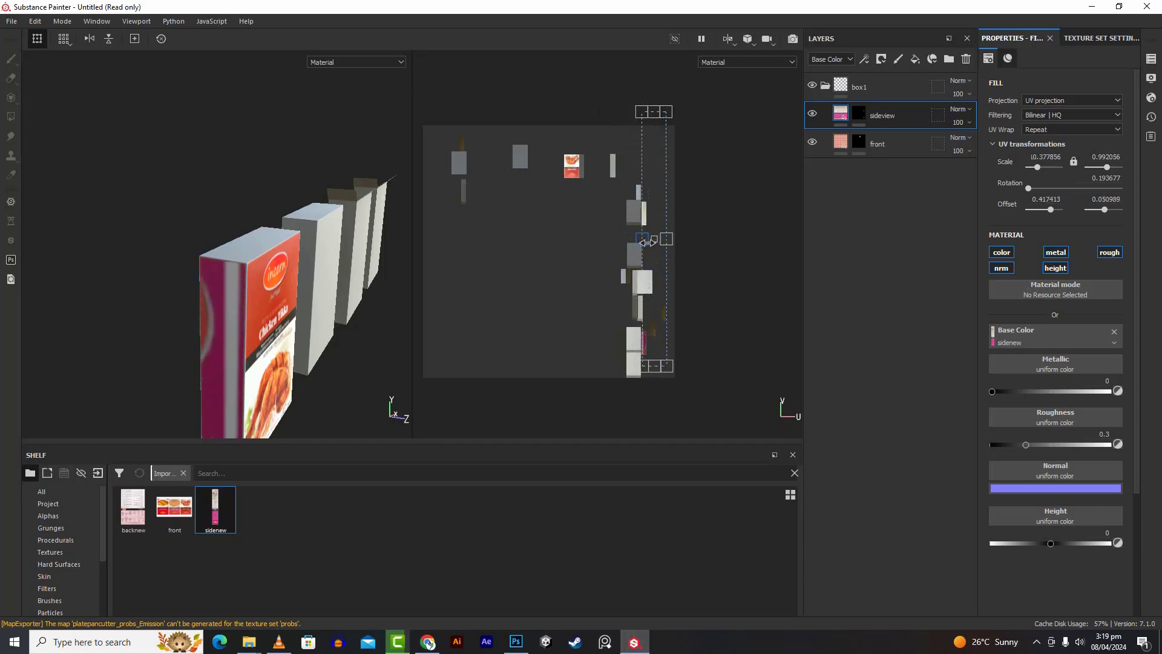
left_click_drag(656, 114, 659, 204)
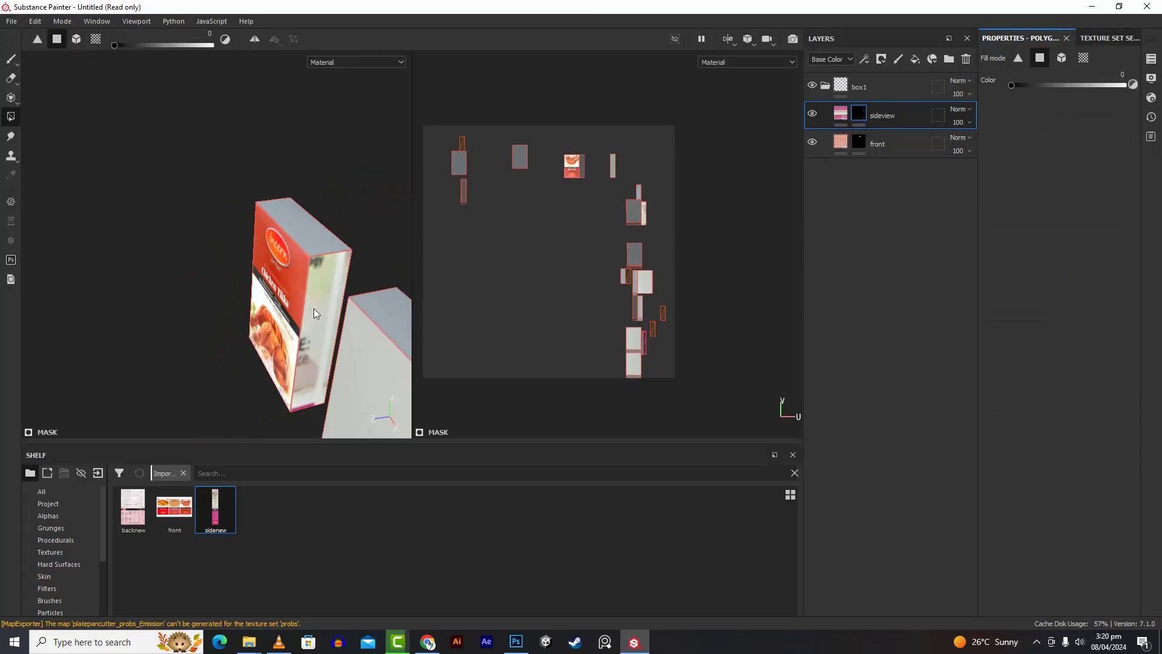
Remove the first box's right side face from the sideview mask using a polygon fill color of 0
left_click_drag(314, 308, 306, 353, "alt")
scroll(304, 357, "up", 5)
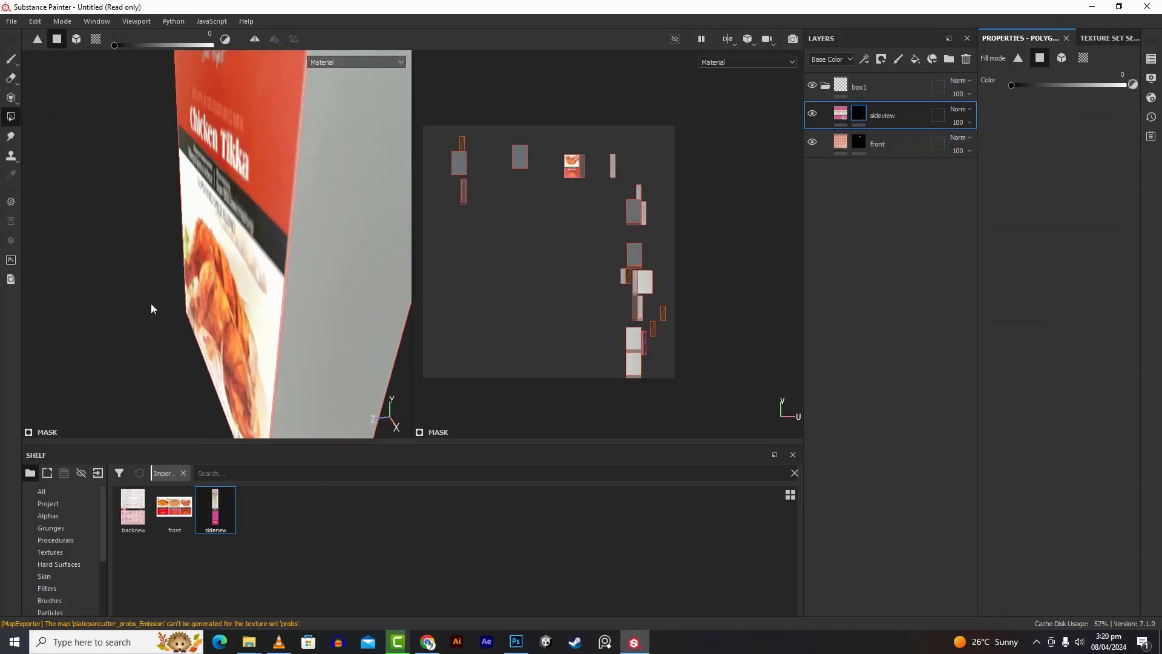
left_click_drag(150, 308, 376, 310, "alt")
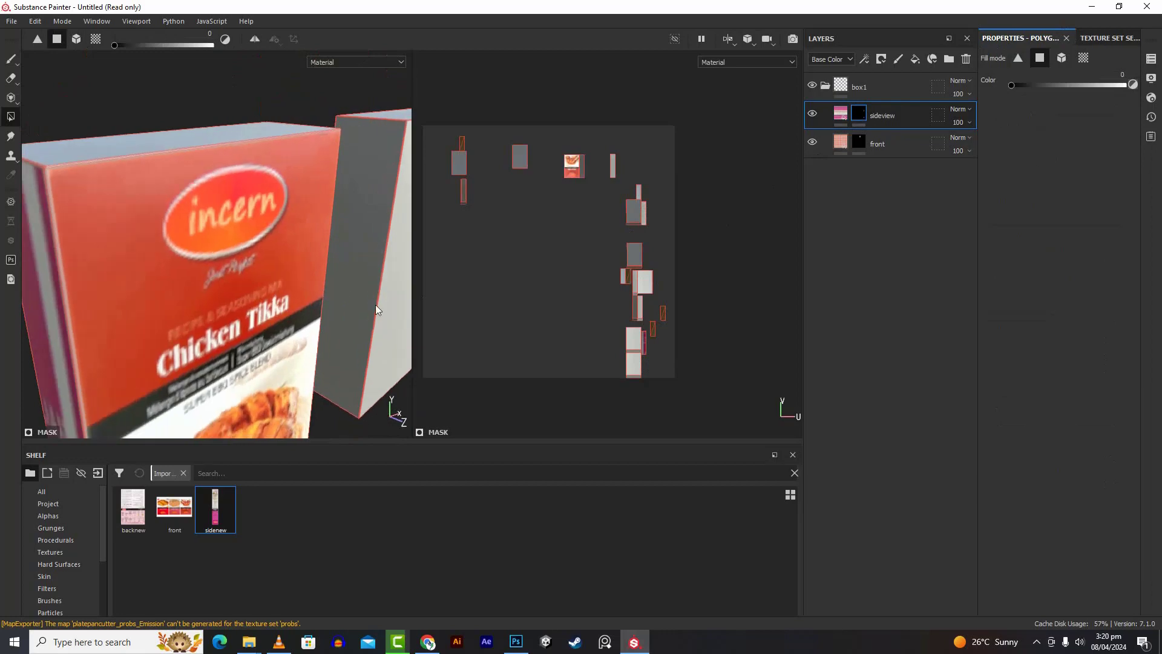
Reduce the height of the sideview projection over the first box's side face to a vertical scale of about 6.74
left_click(840, 120)
scroll(701, 285, "down", 2)
scroll(701, 285, "up", 3)
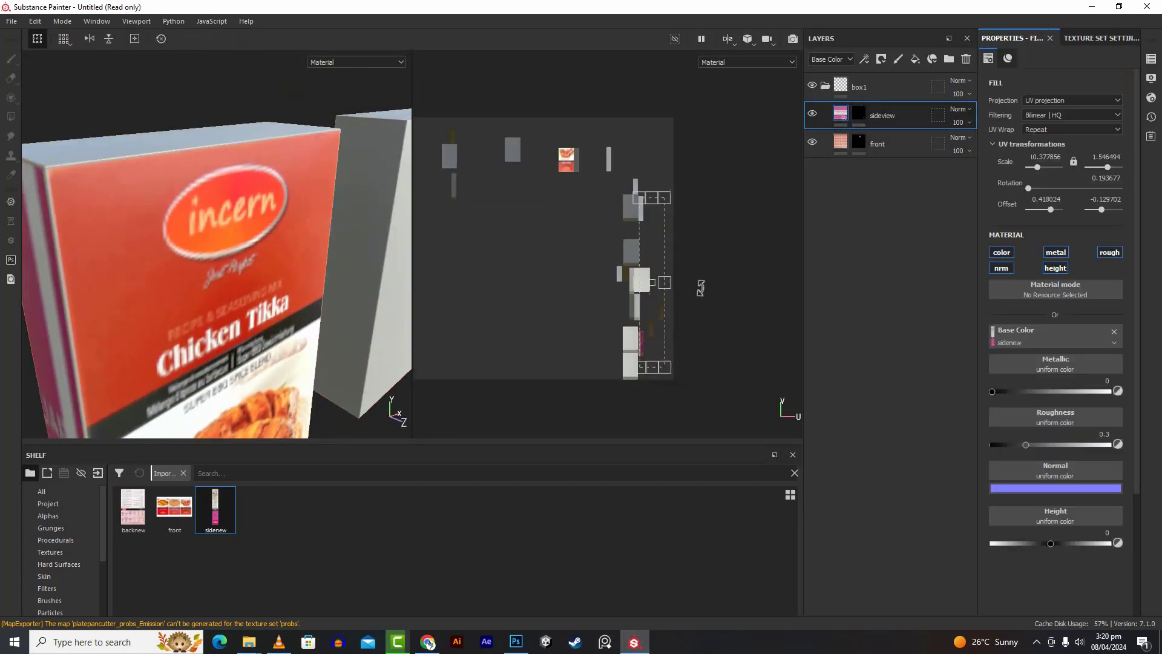
scroll(701, 285, "up", 2)
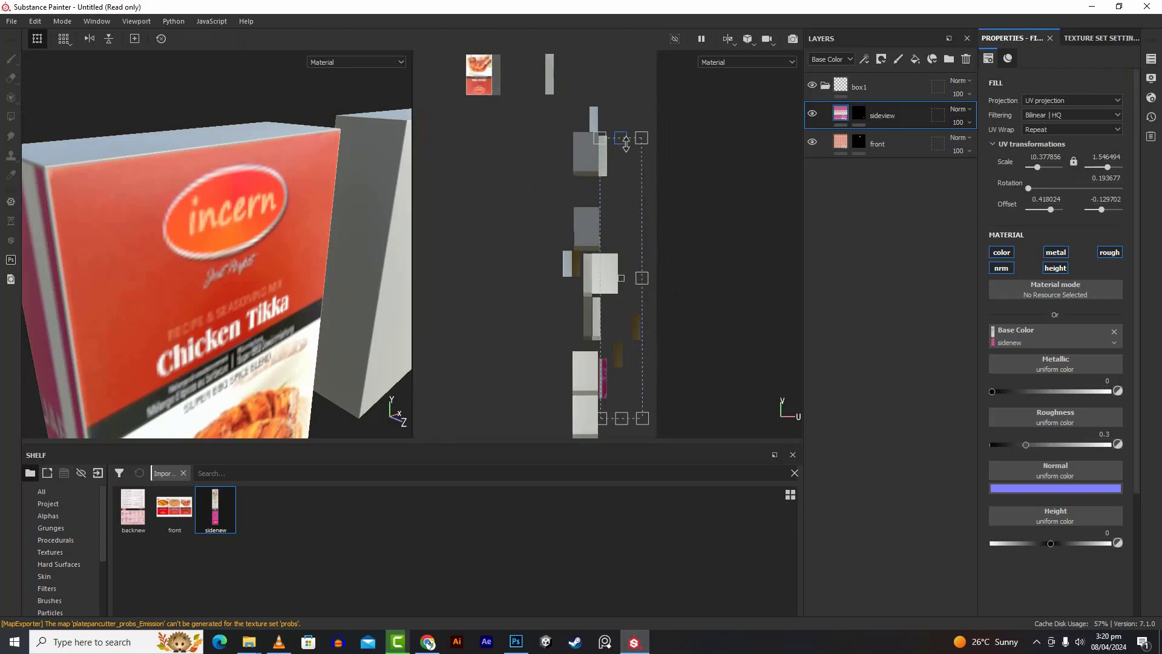
left_click_drag(626, 143, 630, 355)
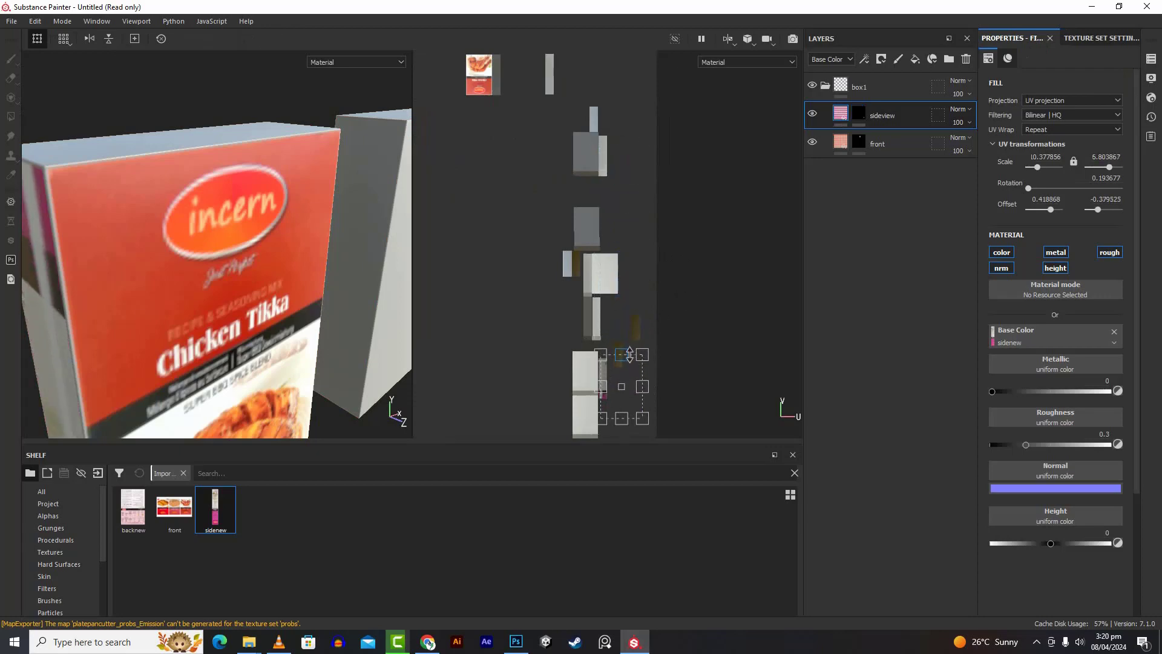
scroll(265, 244, "up", 3)
scroll(267, 244, "down", 6)
left_click_drag(270, 269, 303, 365, "alt")
scroll(307, 303, "up", 3)
scroll(308, 306, "down", 7)
scroll(301, 372, "up", 4)
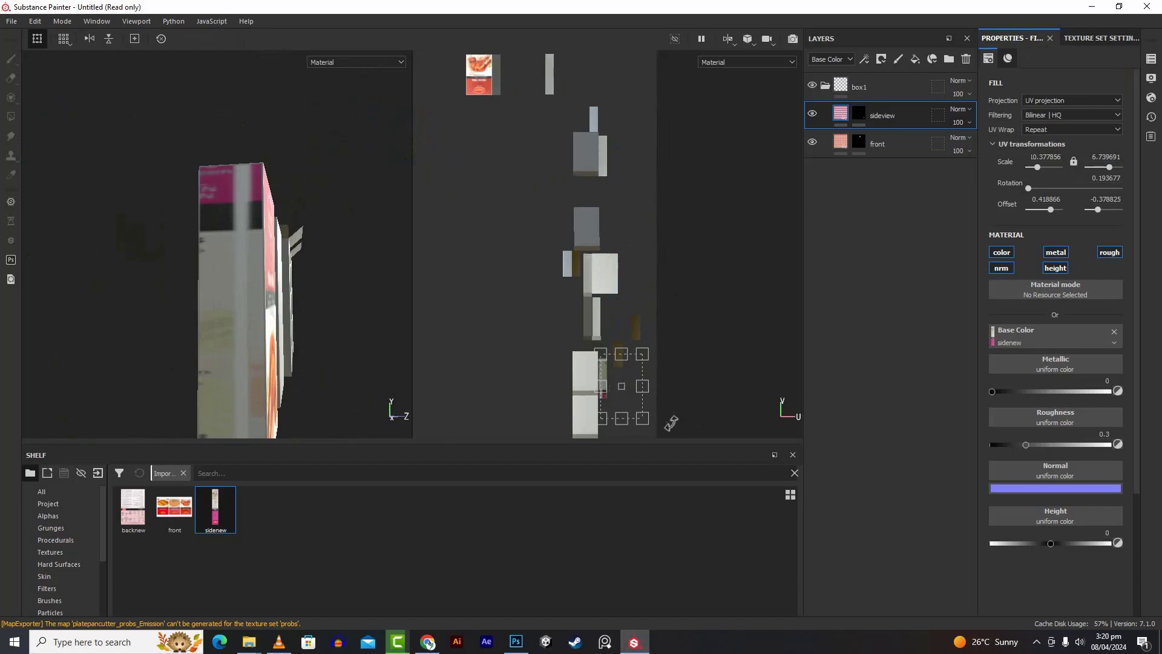
Flip and narrow the sideview projection to fit the side island's width, at a horizontal scale of about -46.79
scroll(656, 424, "down", 1)
scroll(605, 431, "up", 4)
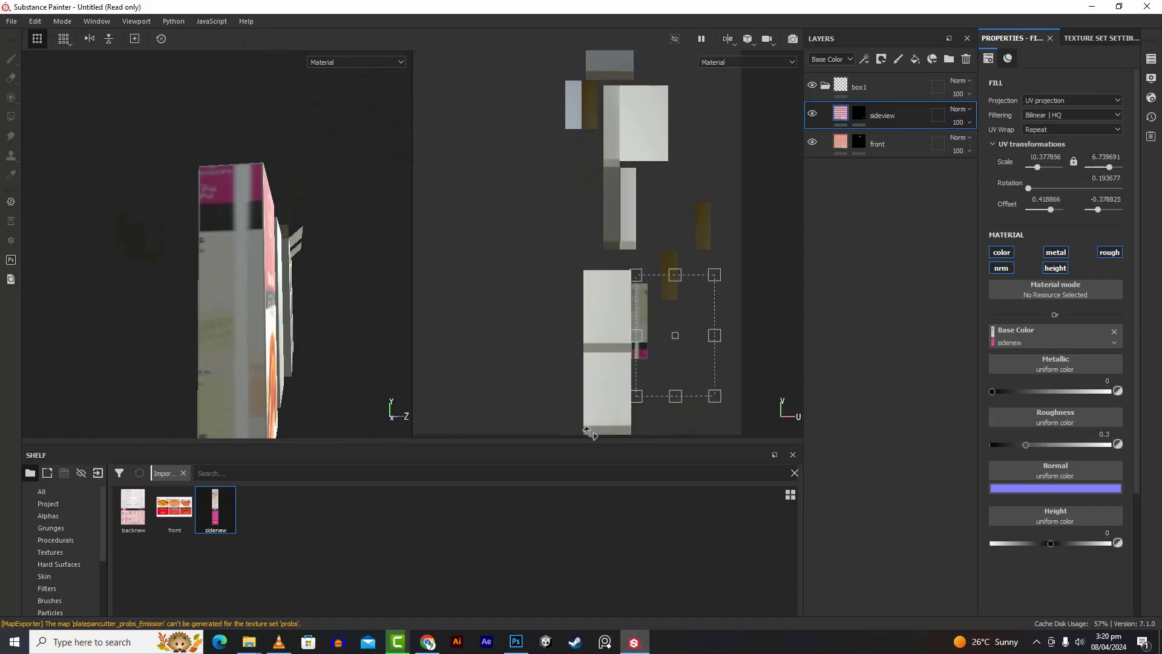
scroll(599, 427, "up", 2)
left_click_drag(775, 290, 675, 292)
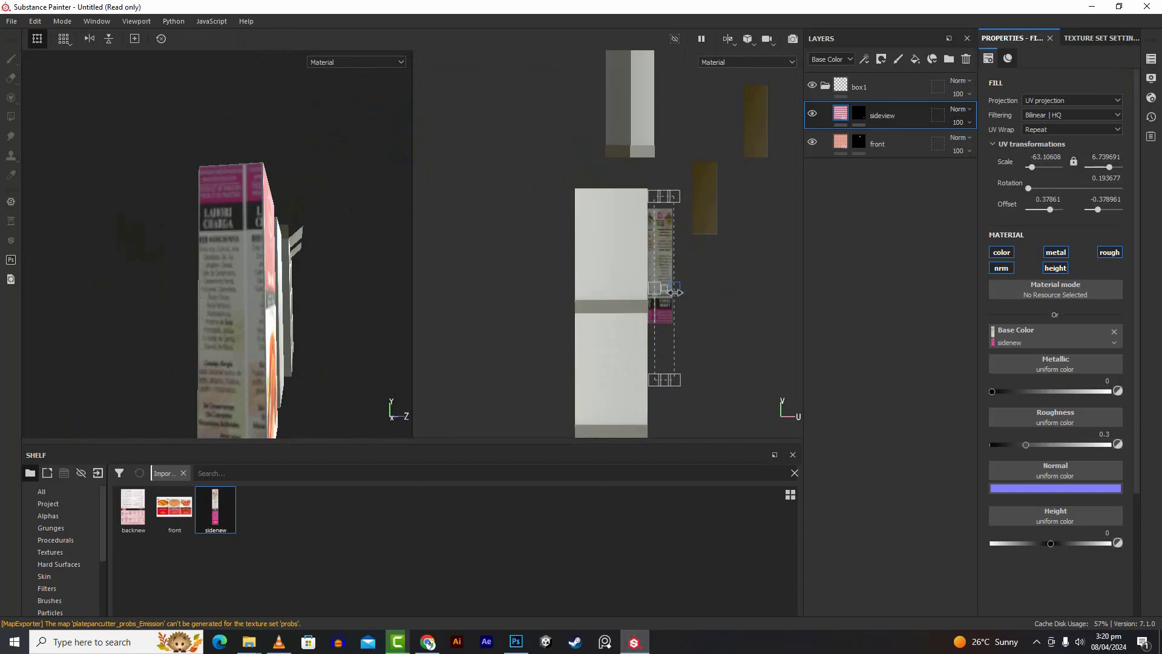
scroll(653, 291, "up", 5)
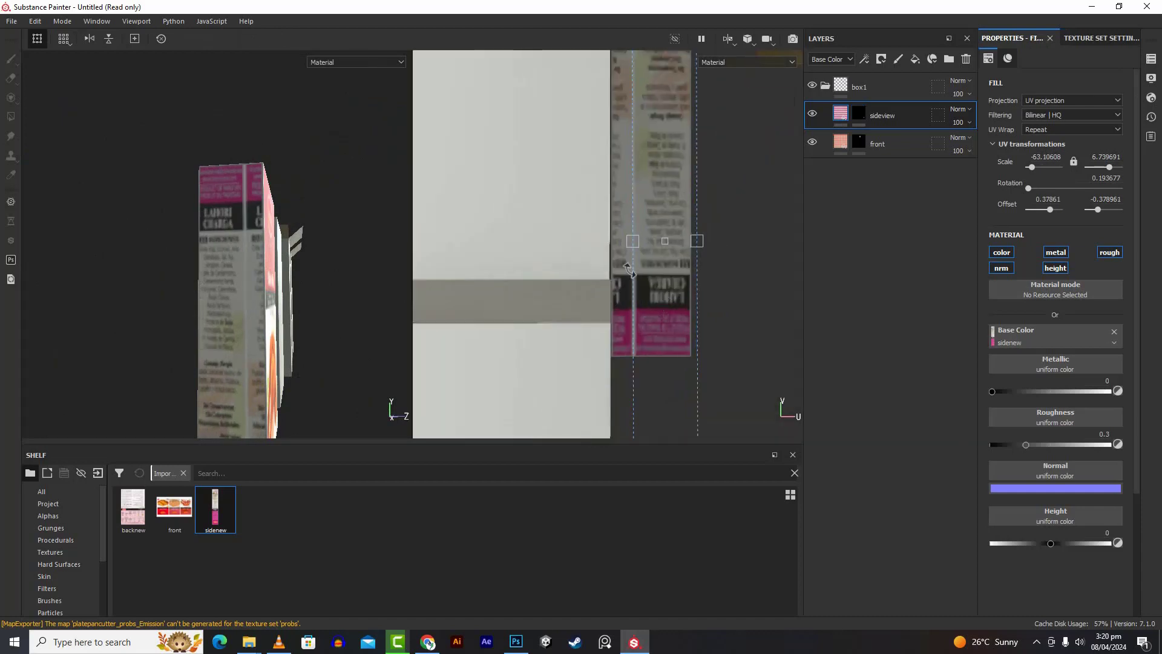
left_click_drag(627, 243, 603, 244)
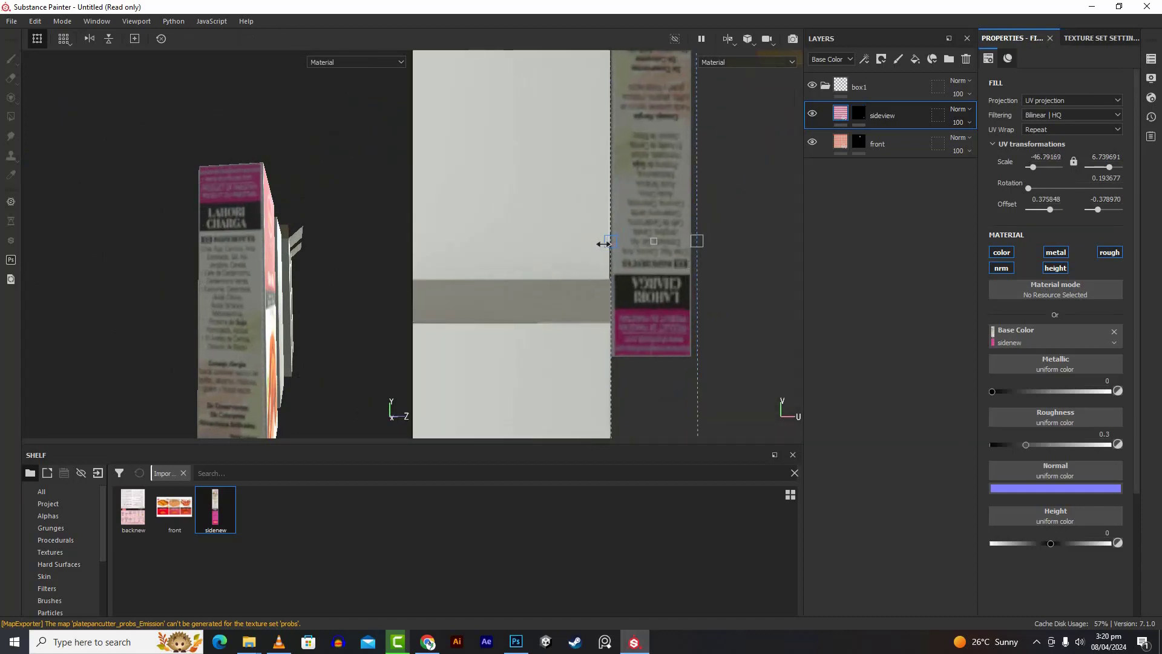
scroll(609, 243, "up", 2)
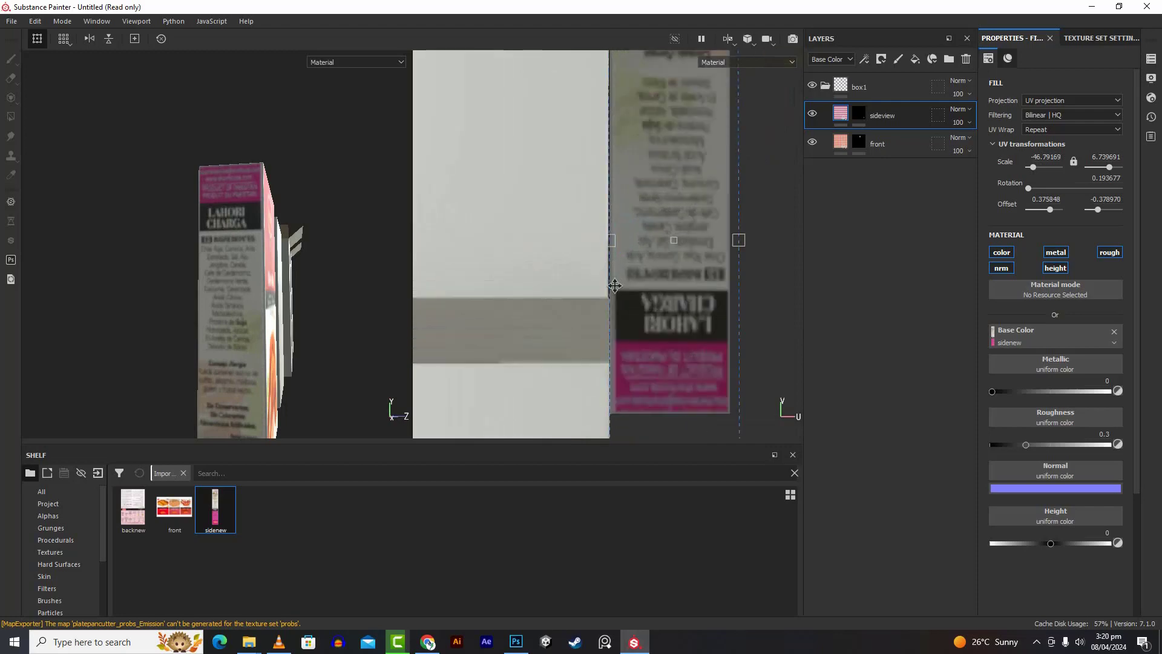
Fit the sideview projection to the side island's height, at a vertical scale of about 10.65 and a vertical offset of about -0.362
scroll(614, 286, "down", 6)
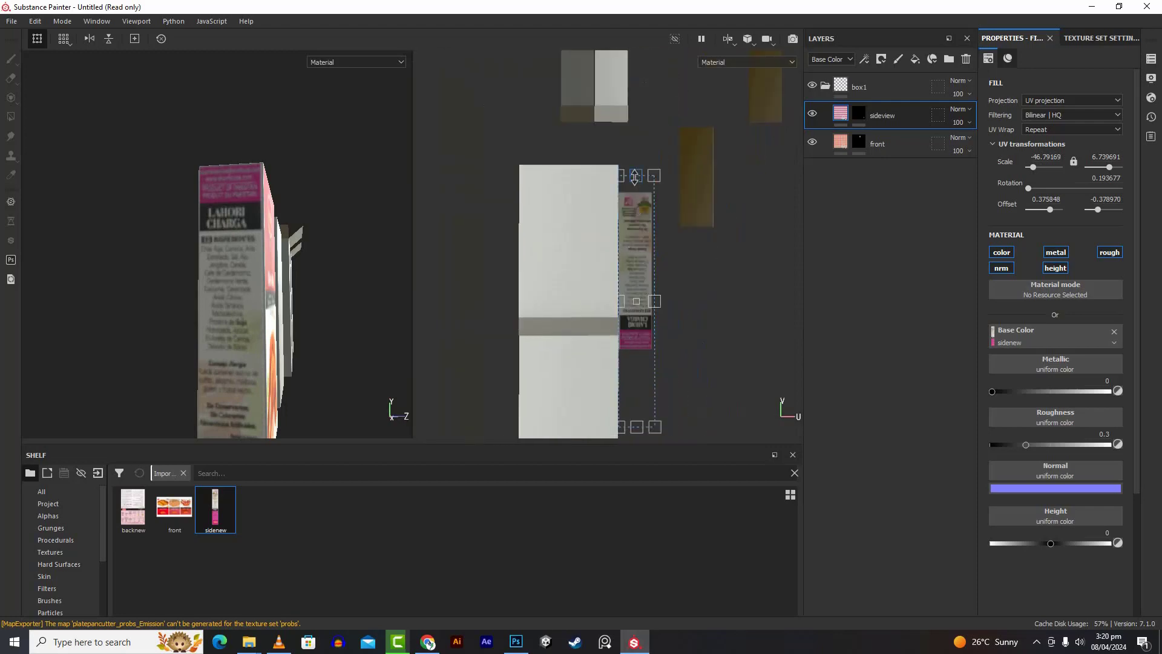
left_click_drag(635, 177, 634, 194)
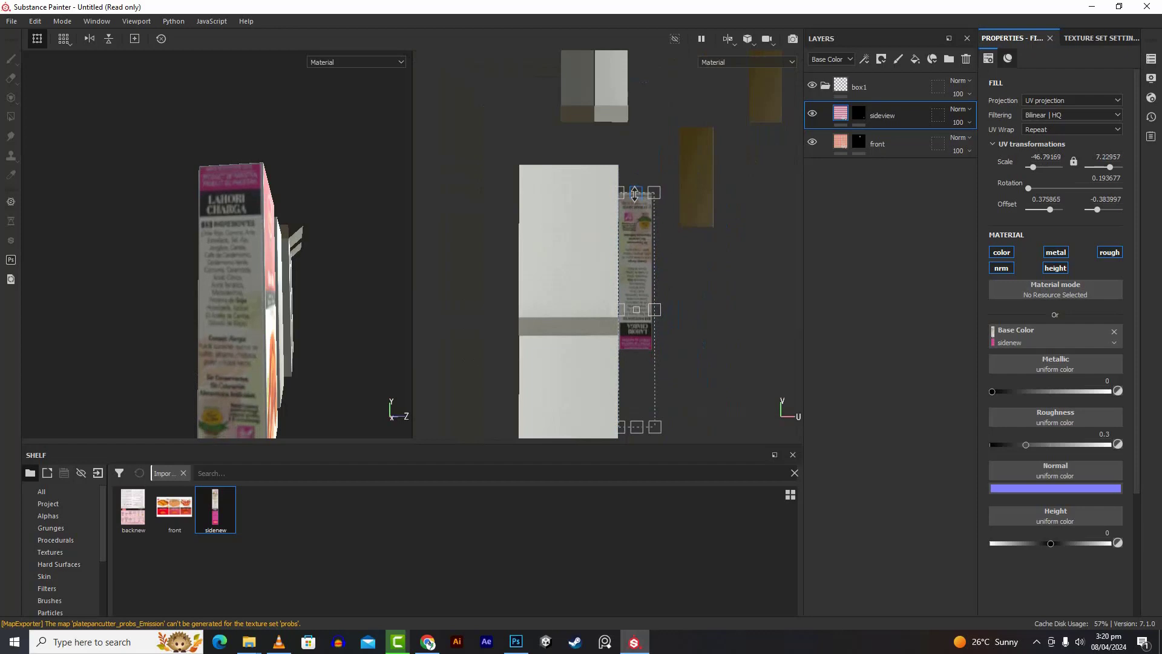
left_click_drag(643, 426, 642, 351)
scroll(305, 356, "up", 2)
scroll(305, 356, "down", 5)
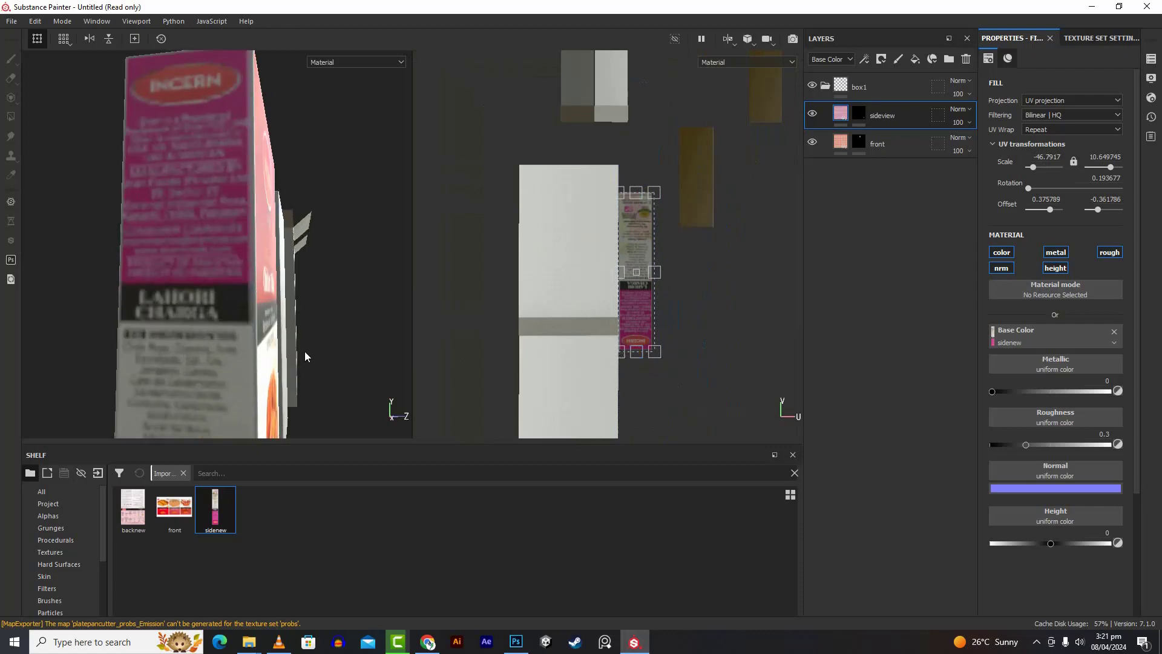
left_click_drag(334, 404, 251, 368, "alt")
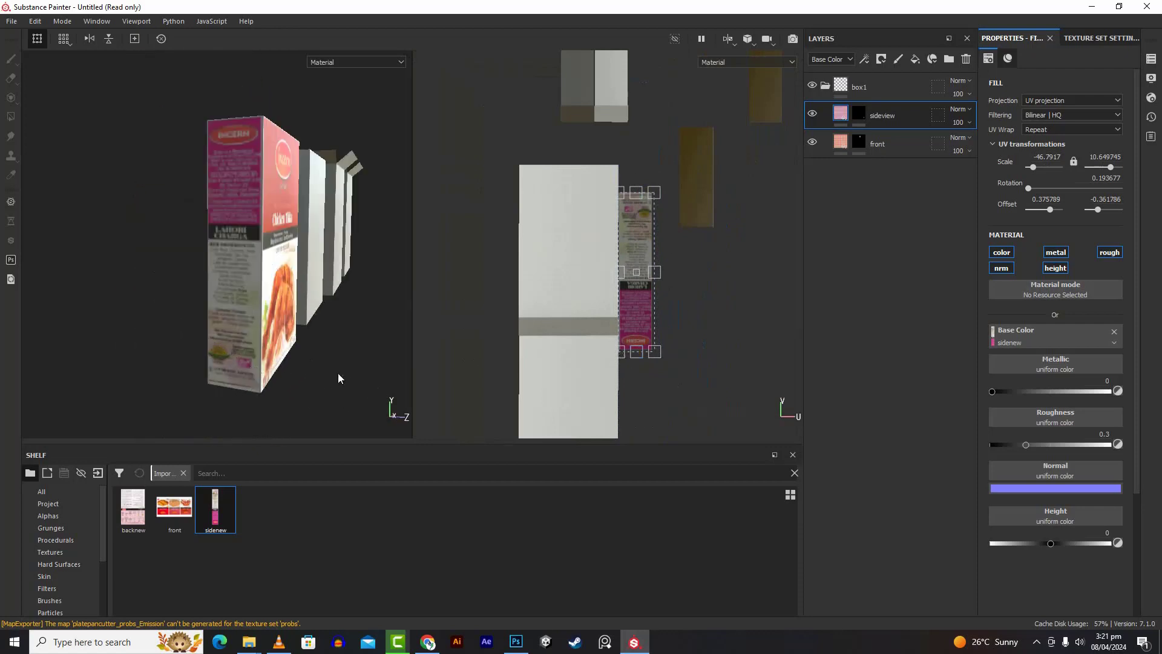
left_click_drag(345, 366, 180, 374, "alt")
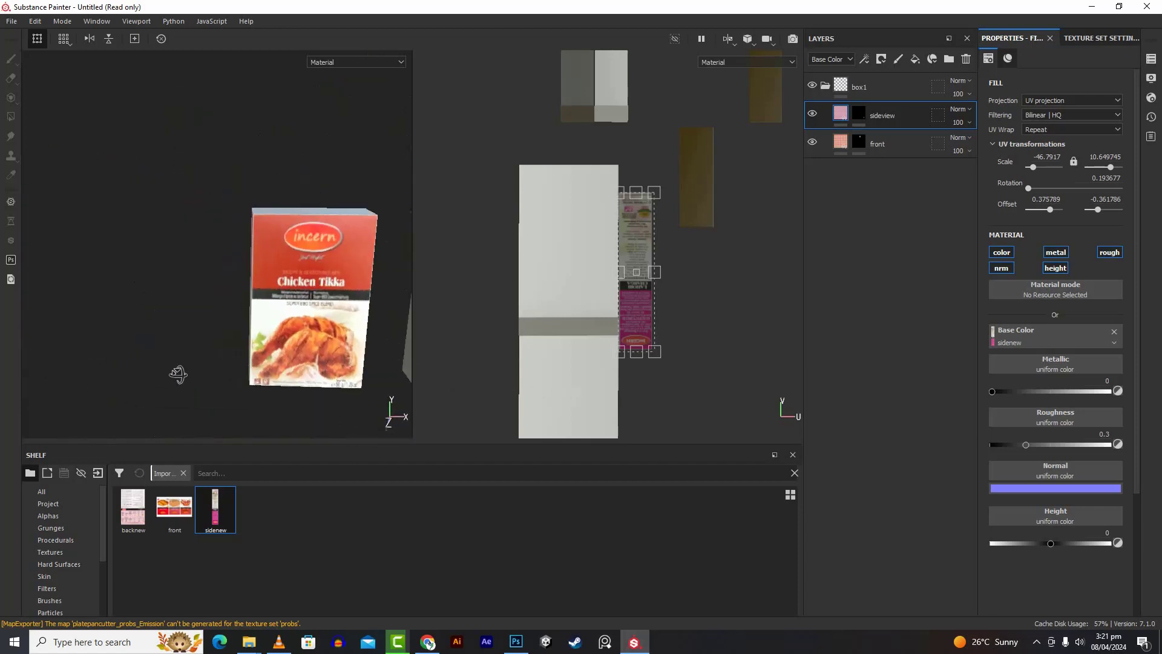
scroll(191, 374, "up", 2)
scroll(202, 378, "down", 3)
scroll(201, 376, "down", 2)
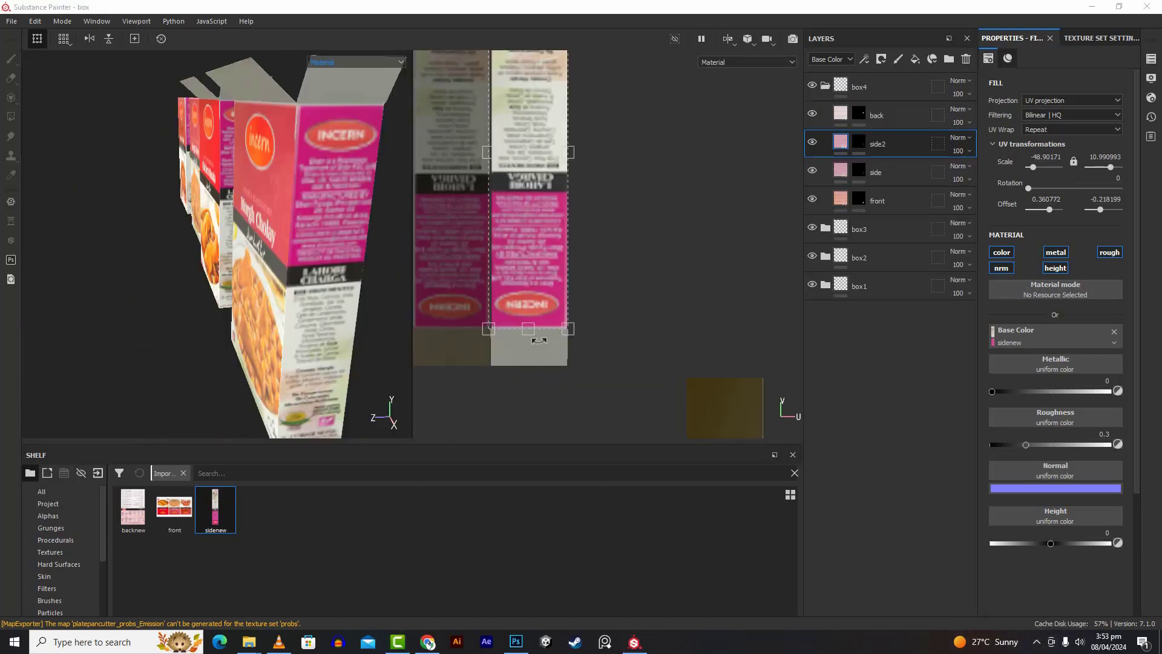
Show only the 3D view and look over the four textured boxes from the side and front
scroll(508, 345, "down", 3)
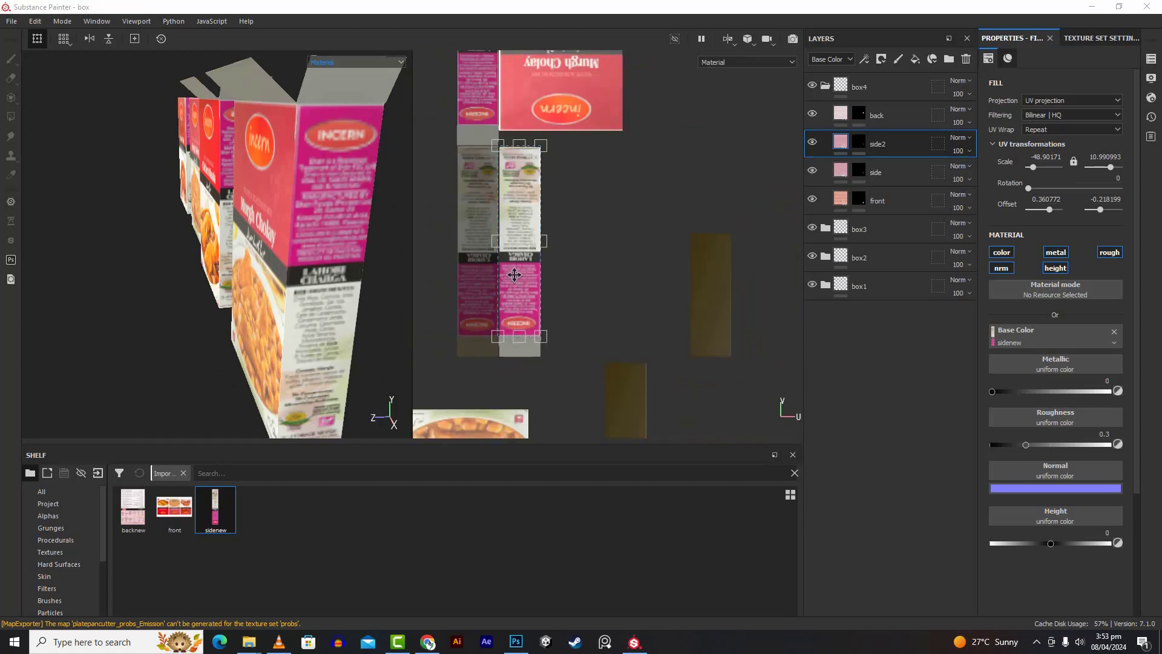
key("F2")
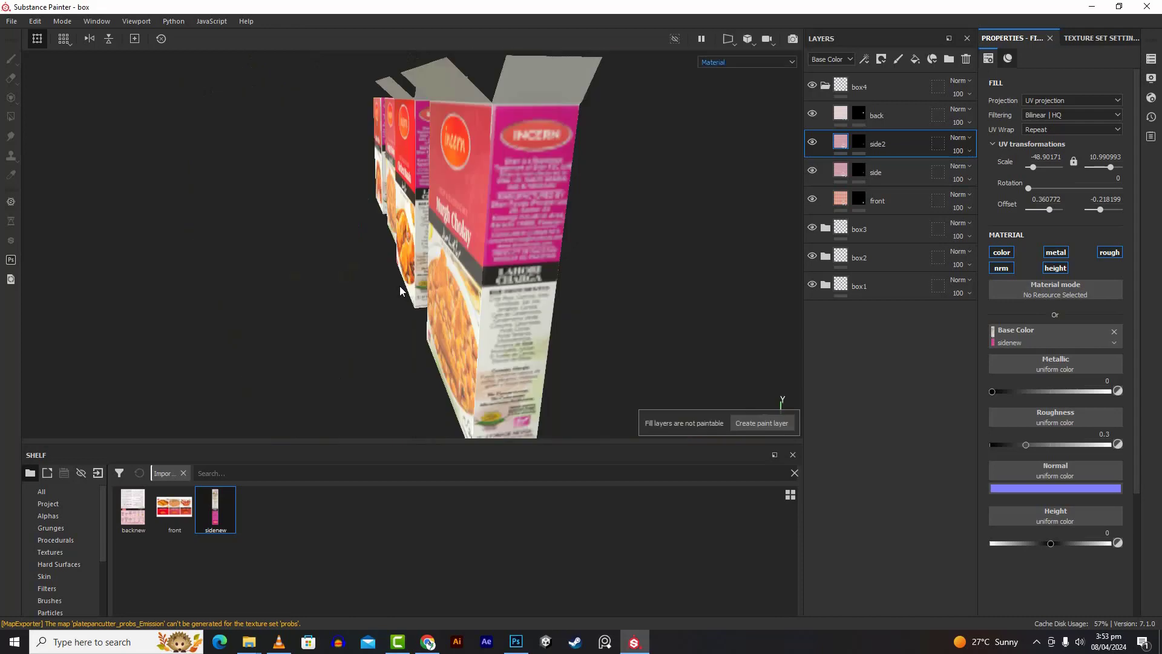
scroll(312, 315, "up", 2)
scroll(315, 311, "down", 6)
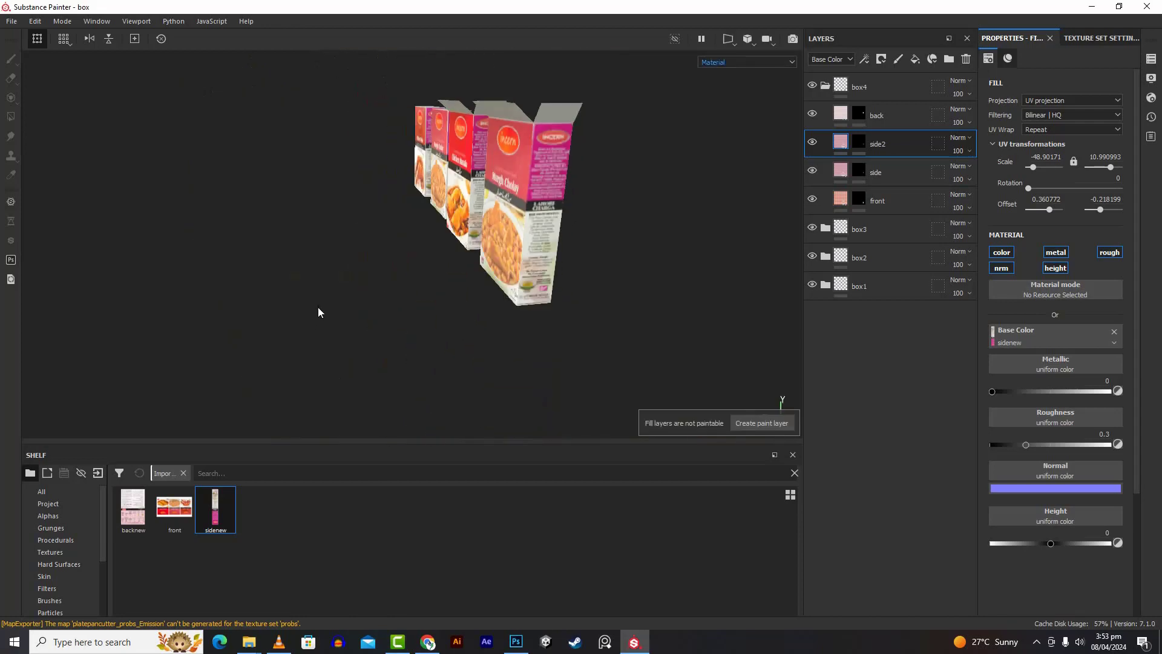
left_click_drag(311, 310, 623, 310, "alt")
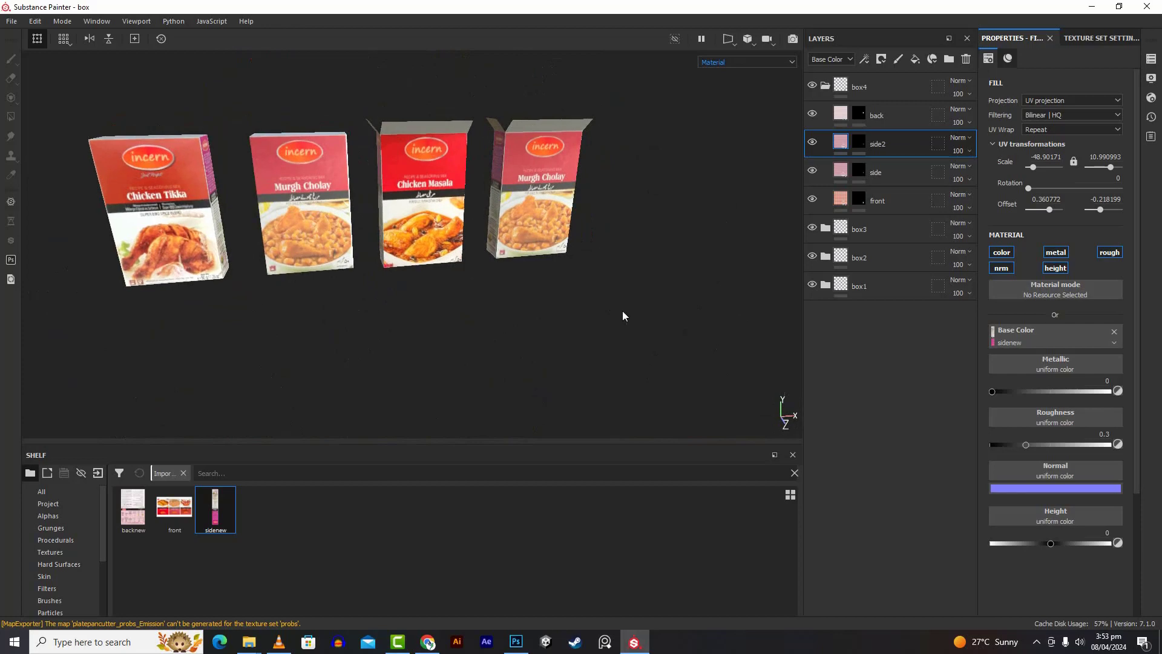
Add a fill layer above the box4 folder and name it topbottom
left_click(825, 86)
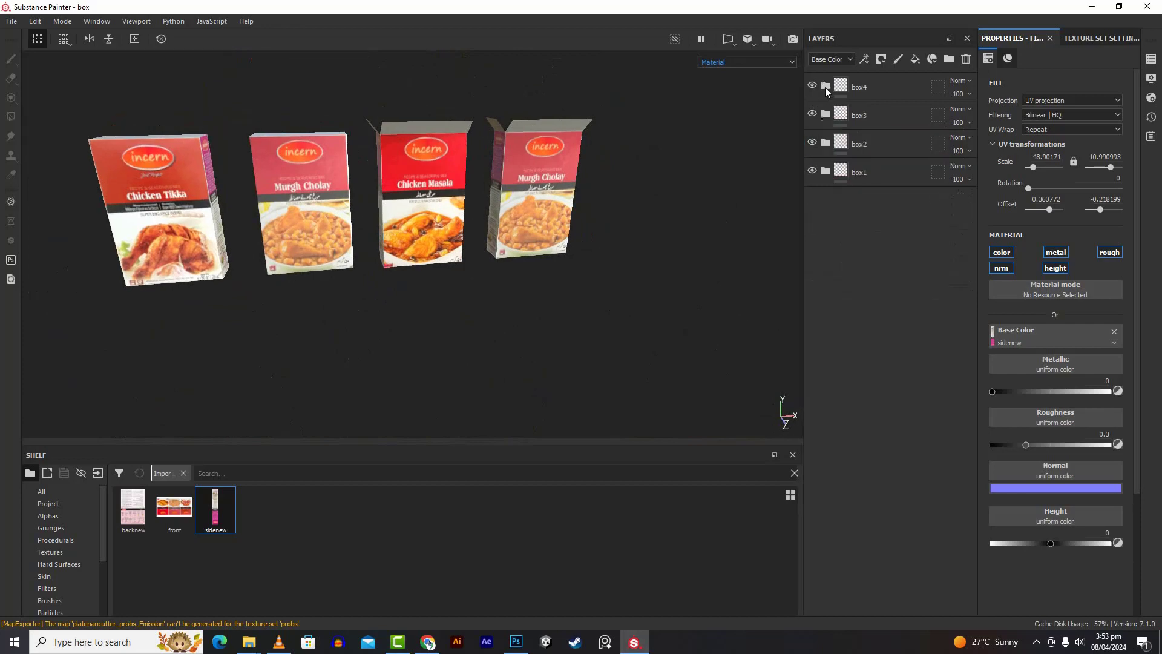
left_click(917, 63)
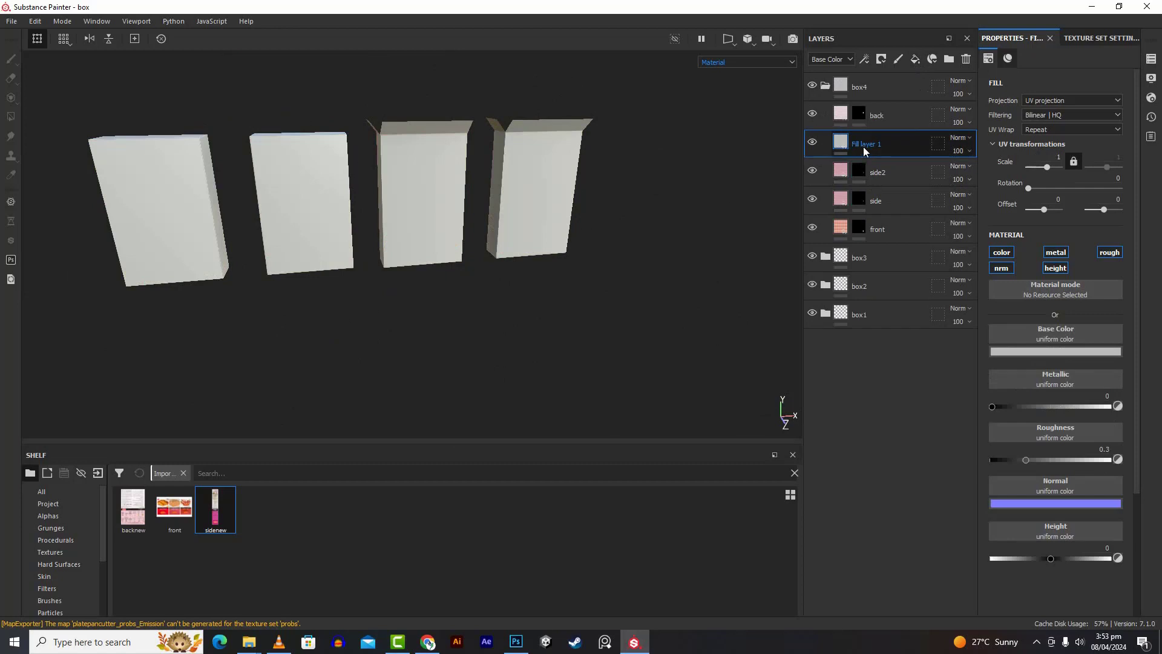
left_click_drag(863, 147, 846, 79)
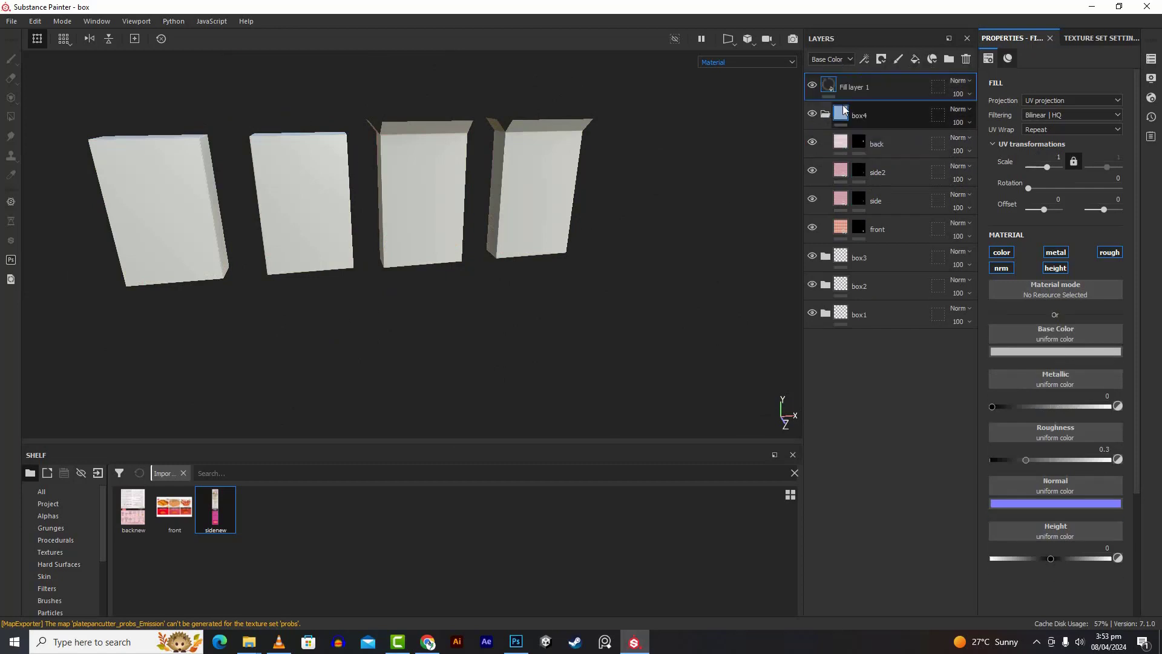
left_click(827, 114)
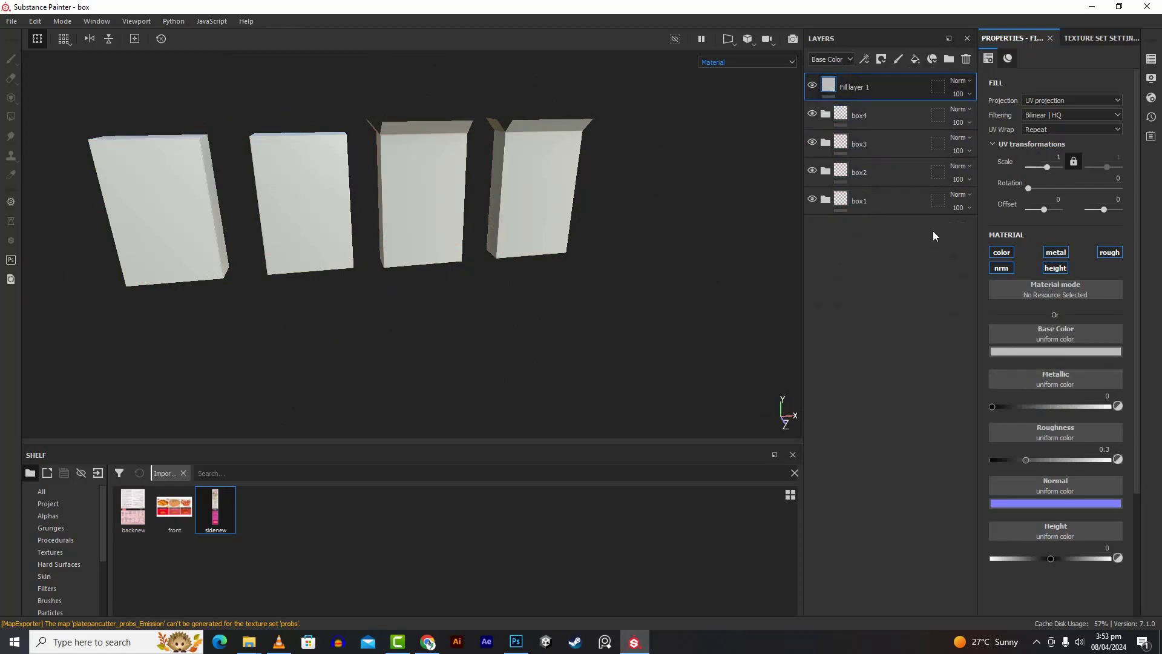
double_click(855, 85)
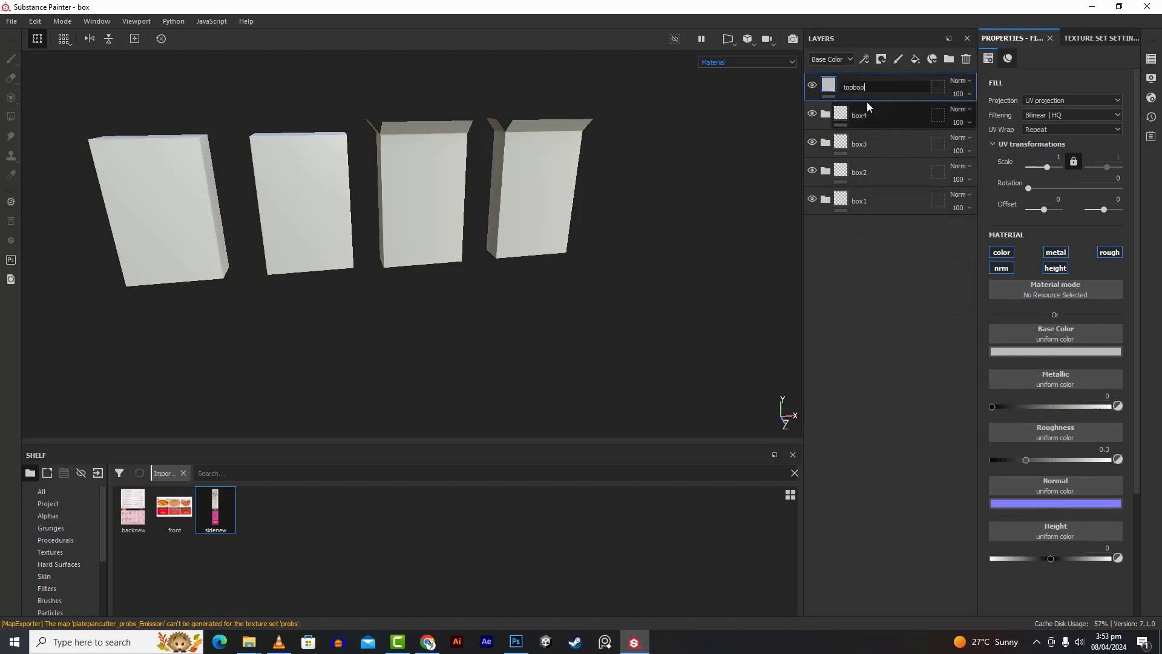
key("Return")
Darken the topbottom layer's base color to a medium grey and give the layer a black mask
left_click(1041, 354)
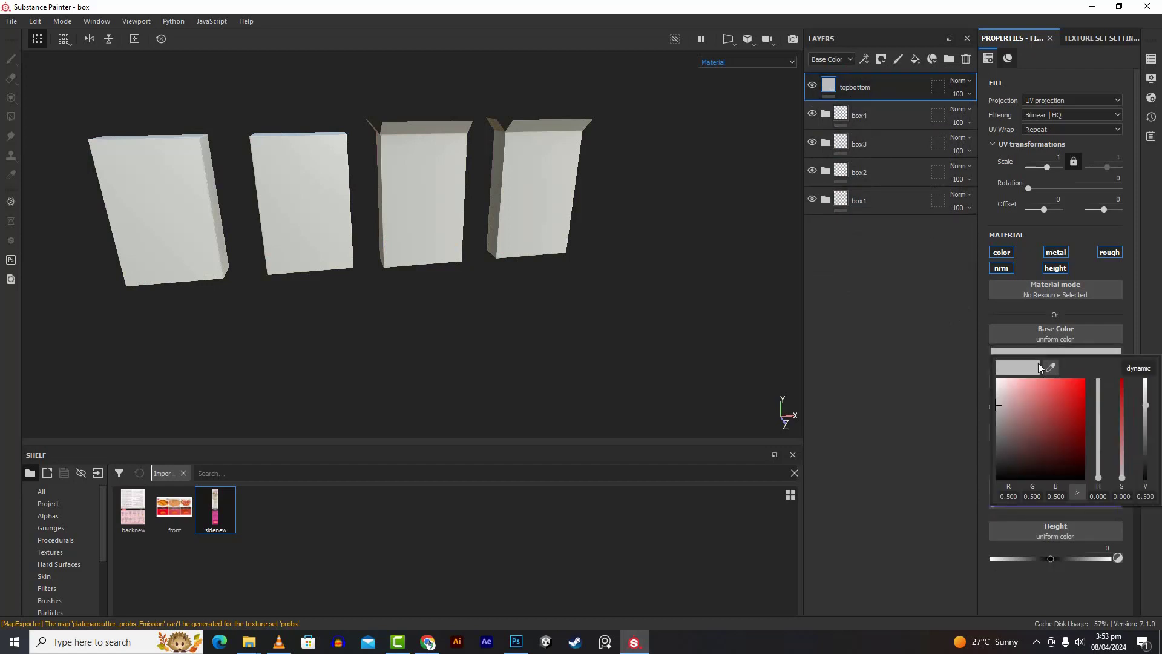
left_click(998, 412)
left_click_drag(996, 411, 988, 427)
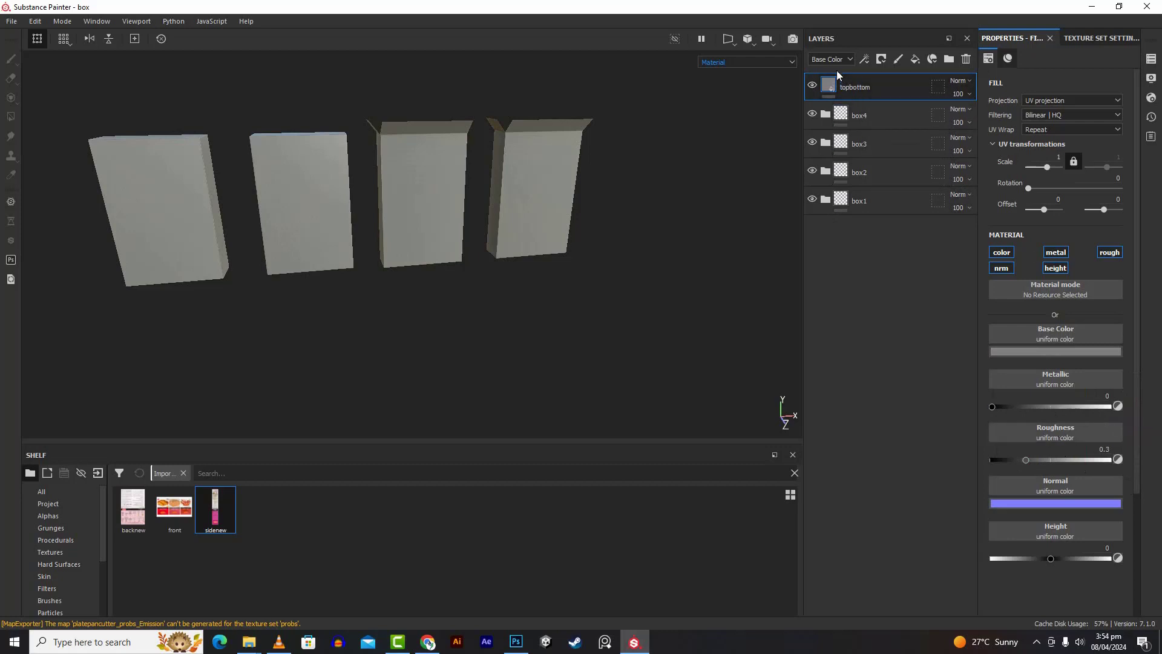
left_click(881, 63)
left_click(887, 92)
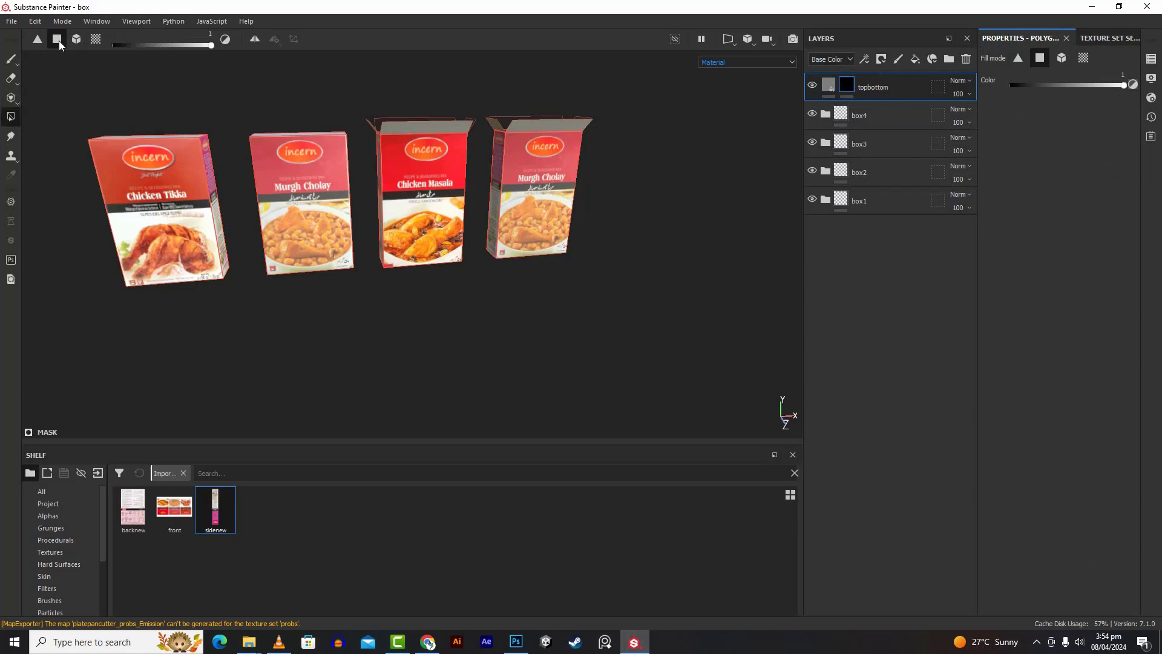
Examine the boxes' bottoms, closed tops and open flaps from several sides, ending behind the open boxes
left_click_drag(307, 349, 332, 267, "alt")
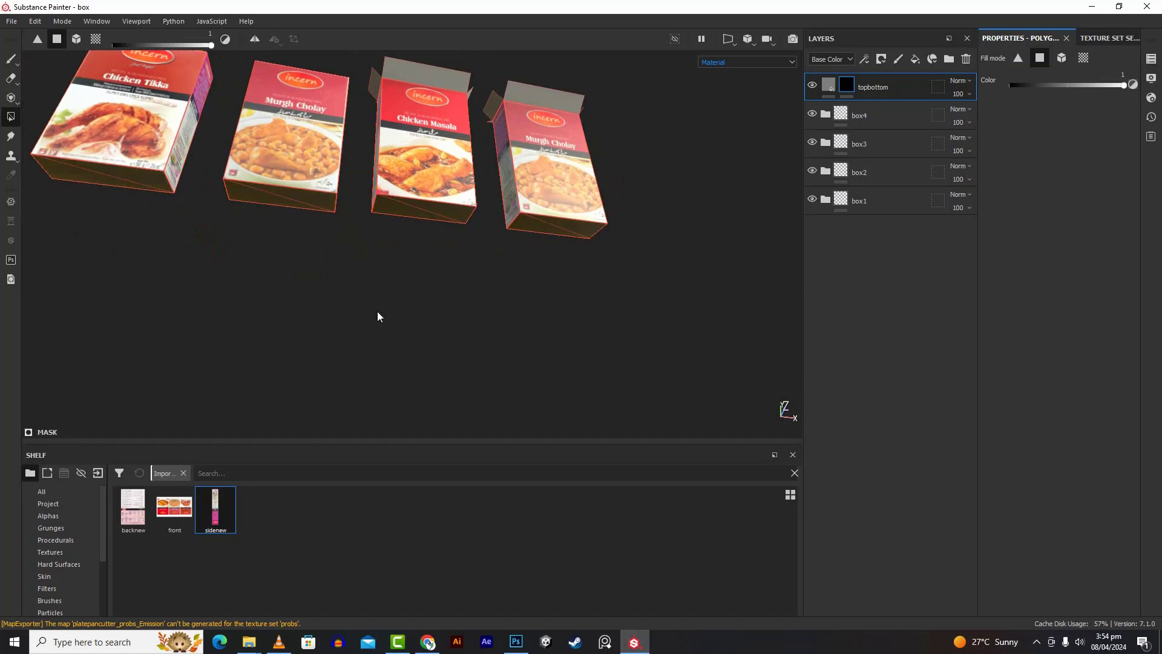
scroll(376, 309, "up", 1)
scroll(376, 307, "down", 4)
middle_click_drag(377, 308, 407, 235, "alt")
left_click_drag(407, 239, 170, 177, "alt")
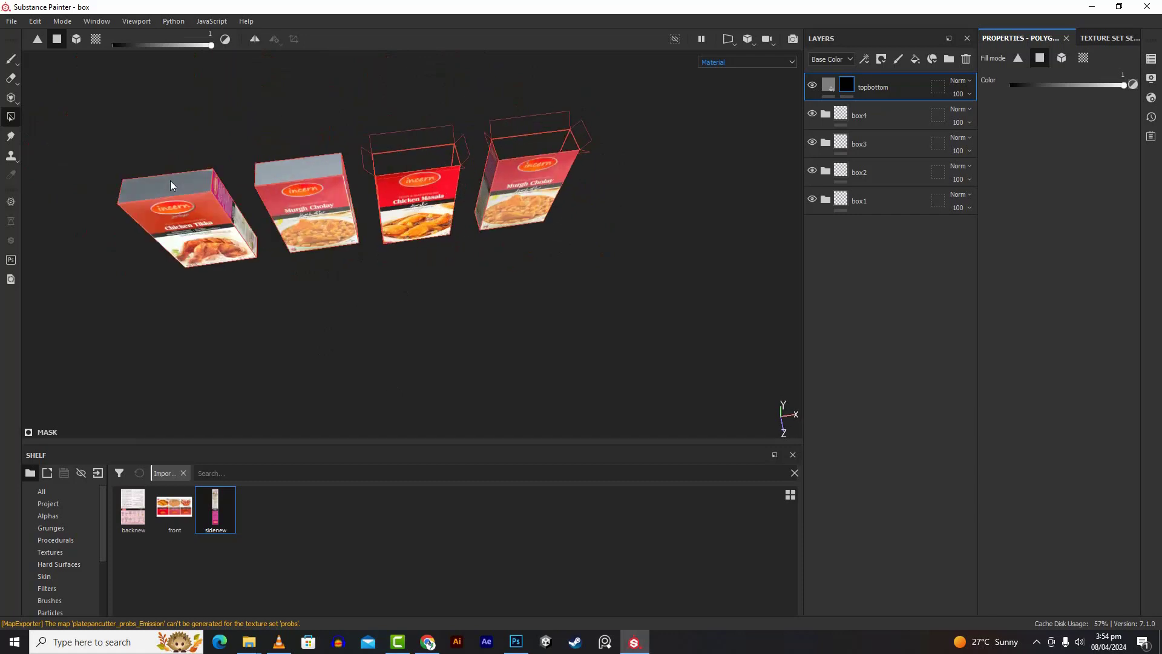
left_click_drag(352, 178, 433, 134, "alt")
scroll(444, 129, "up", 5)
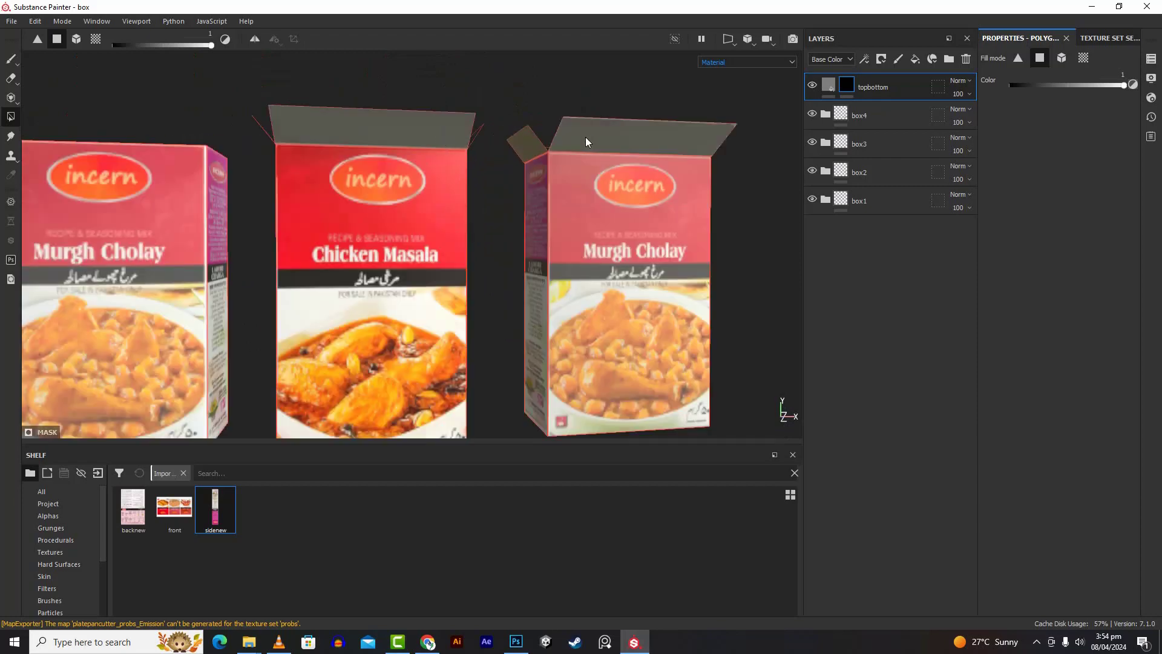
left_click_drag(505, 191, 467, 181, "alt")
left_click_drag(510, 124, 205, 178, "alt")
scroll(463, 192, "down", 5)
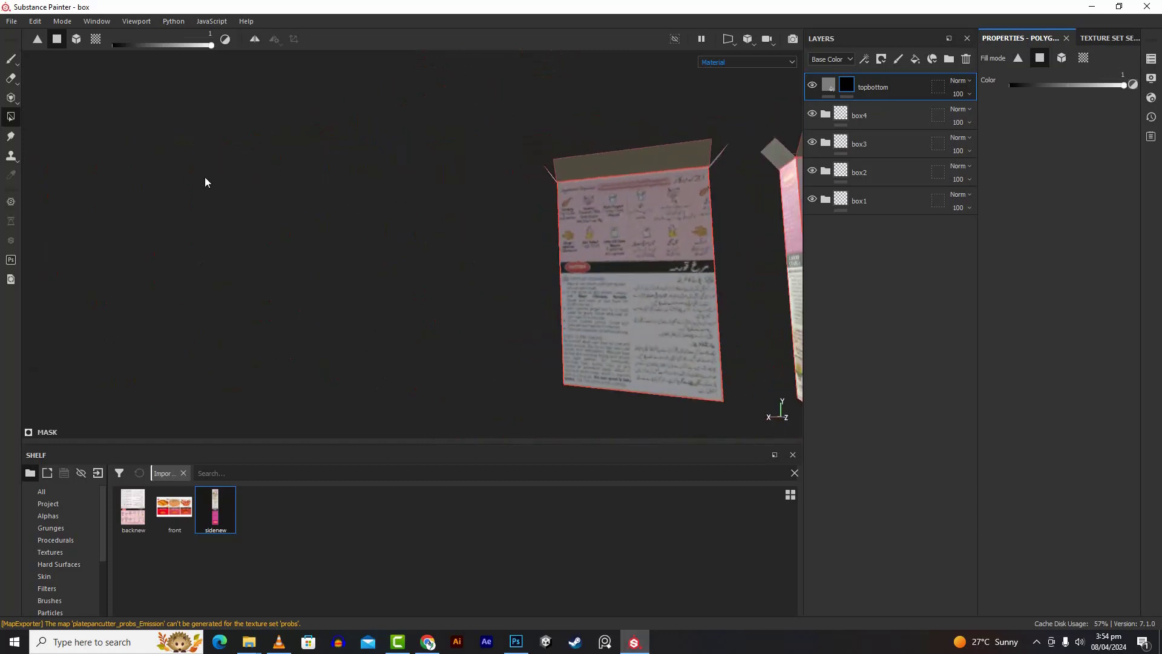
Polygon-fill the rear and adjacent side flaps of the open boxes into the topbottom layer's mask
scroll(638, 165, "up", 5)
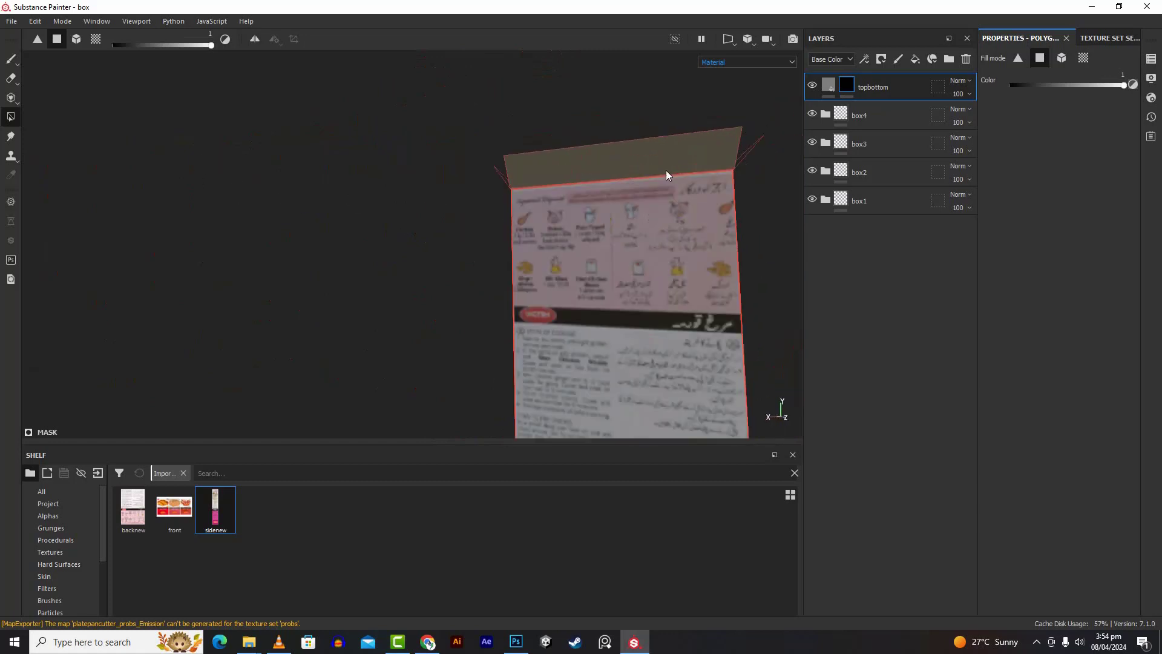
left_click(668, 148)
scroll(590, 206, "up", 1)
scroll(590, 205, "down", 5)
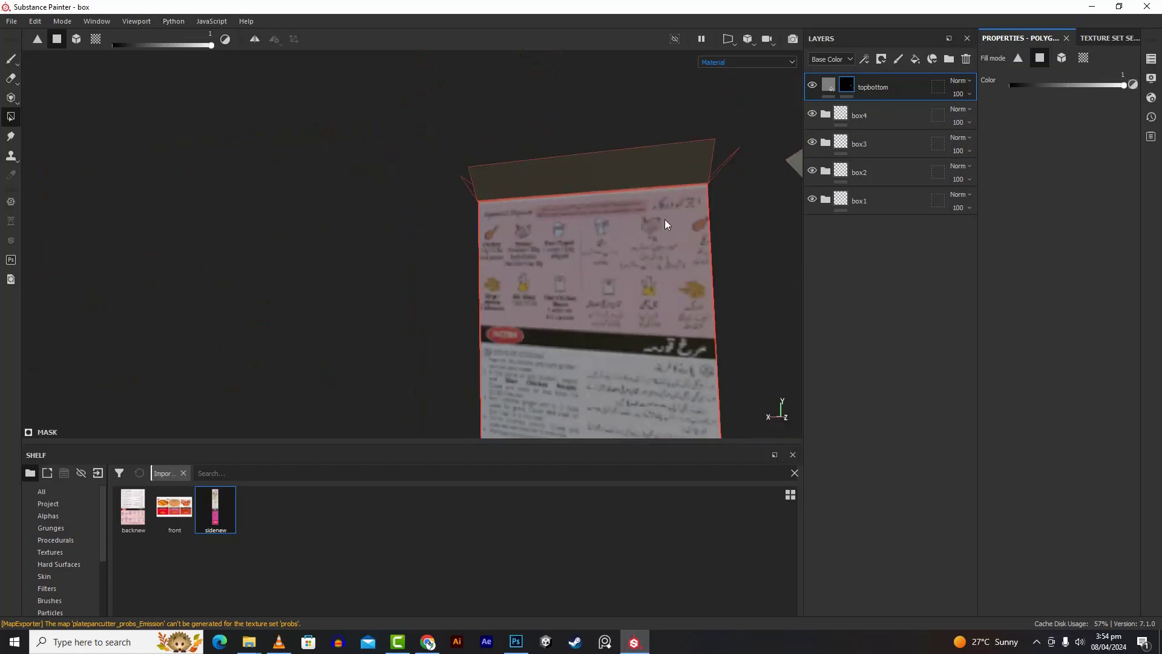
left_click_drag(664, 219, 578, 221, "alt")
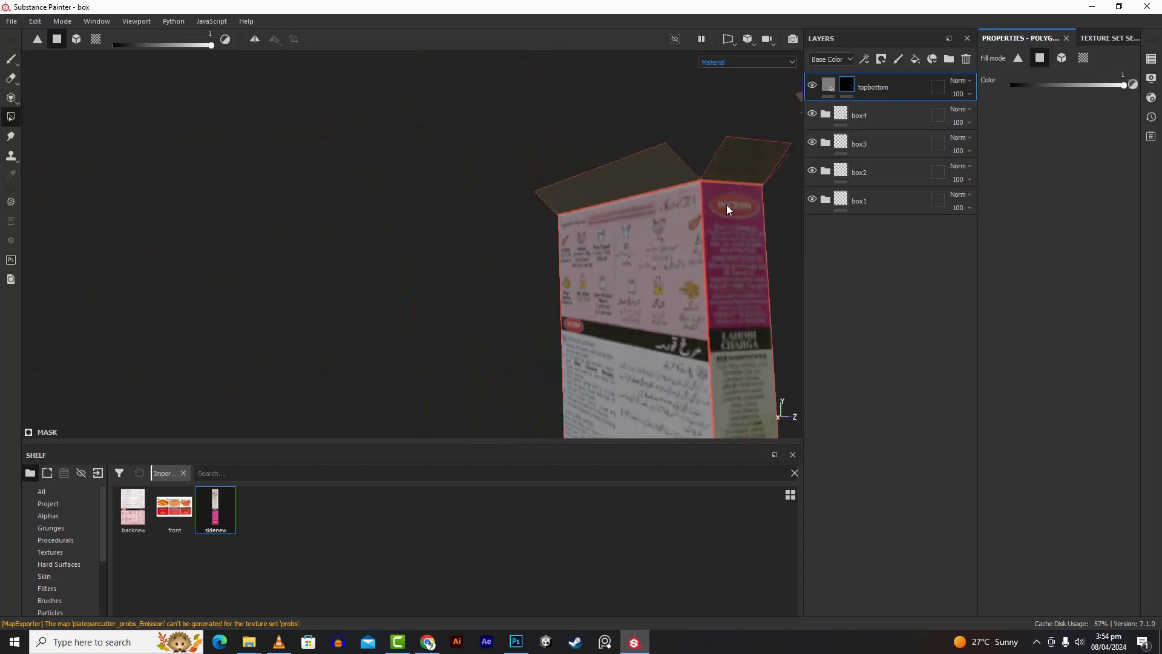
scroll(697, 254, "up", 2)
scroll(696, 253, "down", 5)
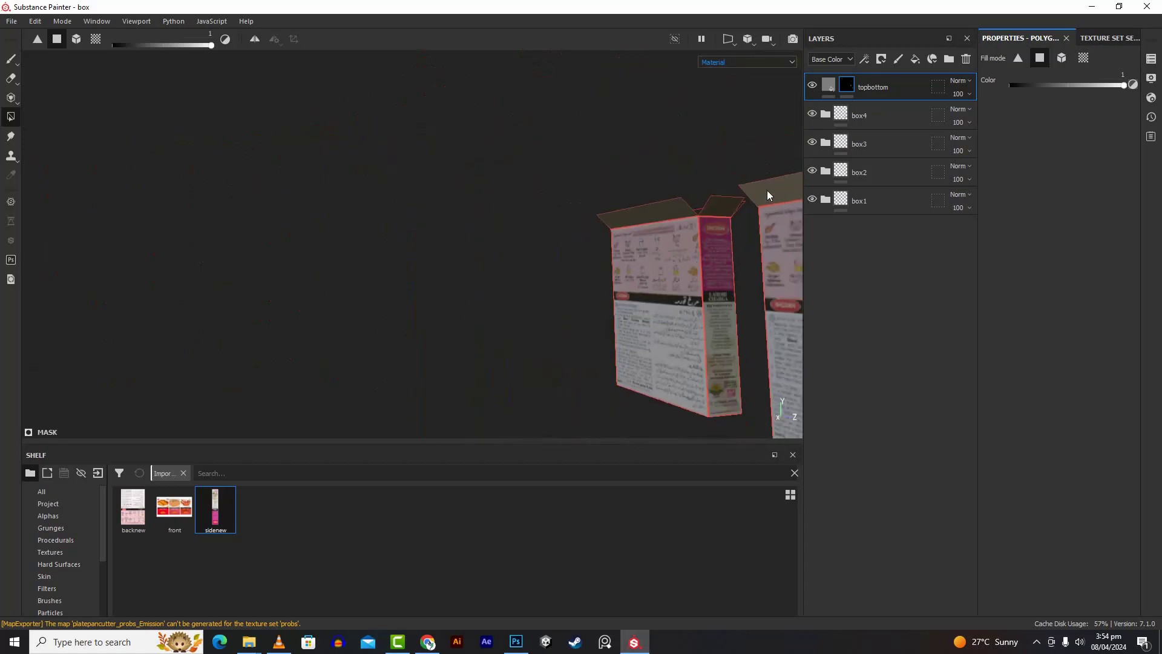
scroll(771, 189, "up", 4)
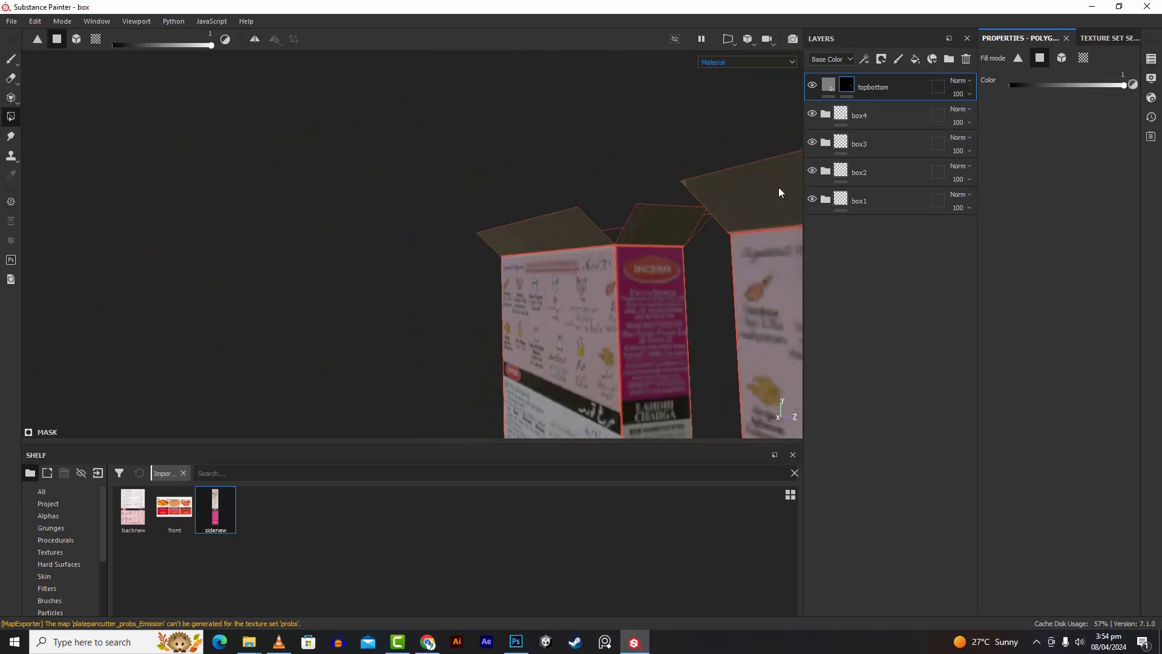
Polygon-fill the front and remaining side flaps of the open boxes into the topbottom layer's mask
left_click_drag(779, 189, 612, 257, "alt")
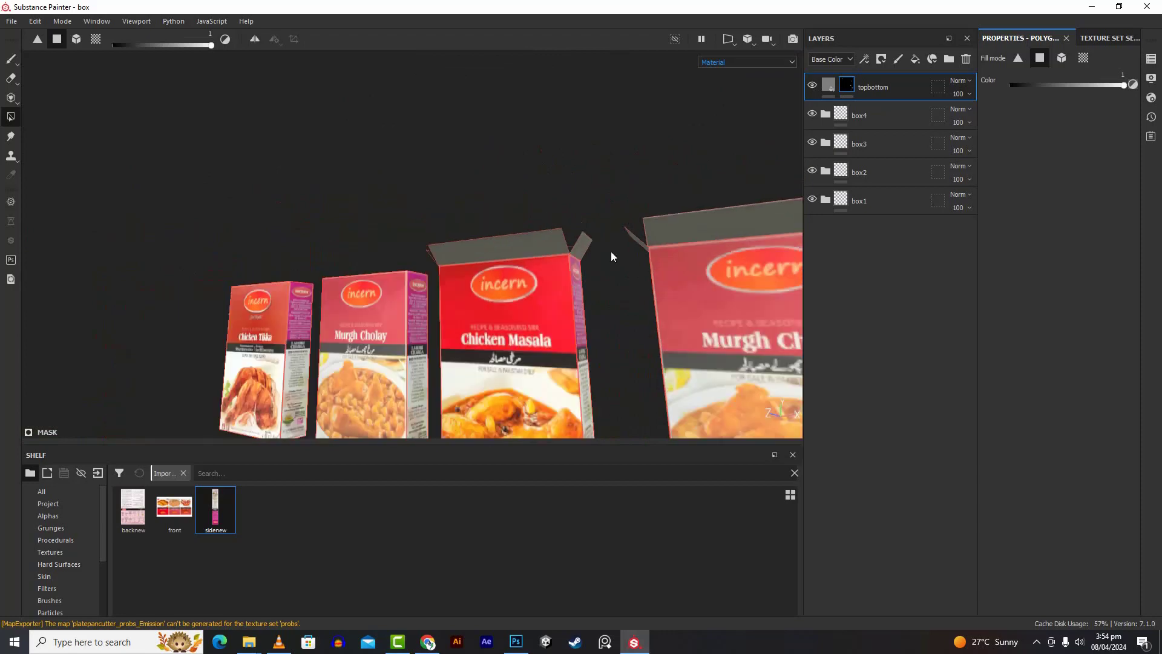
scroll(611, 252, "up", 2)
scroll(537, 238, "up", 2)
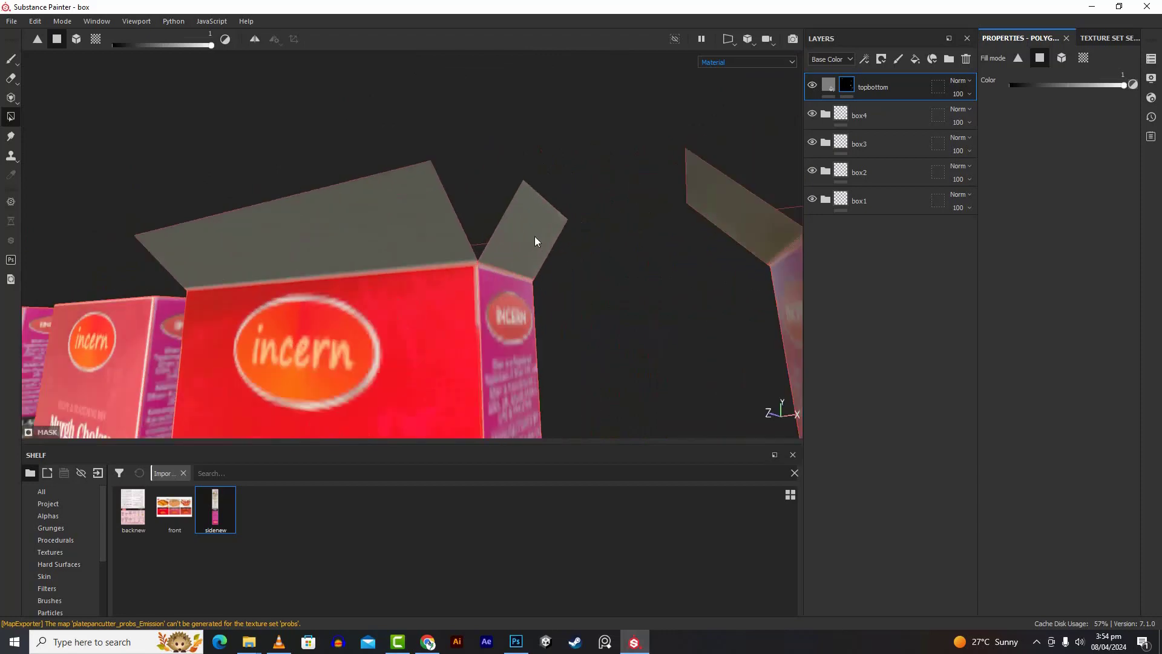
scroll(562, 302, "up", 1)
scroll(565, 293, "down", 4)
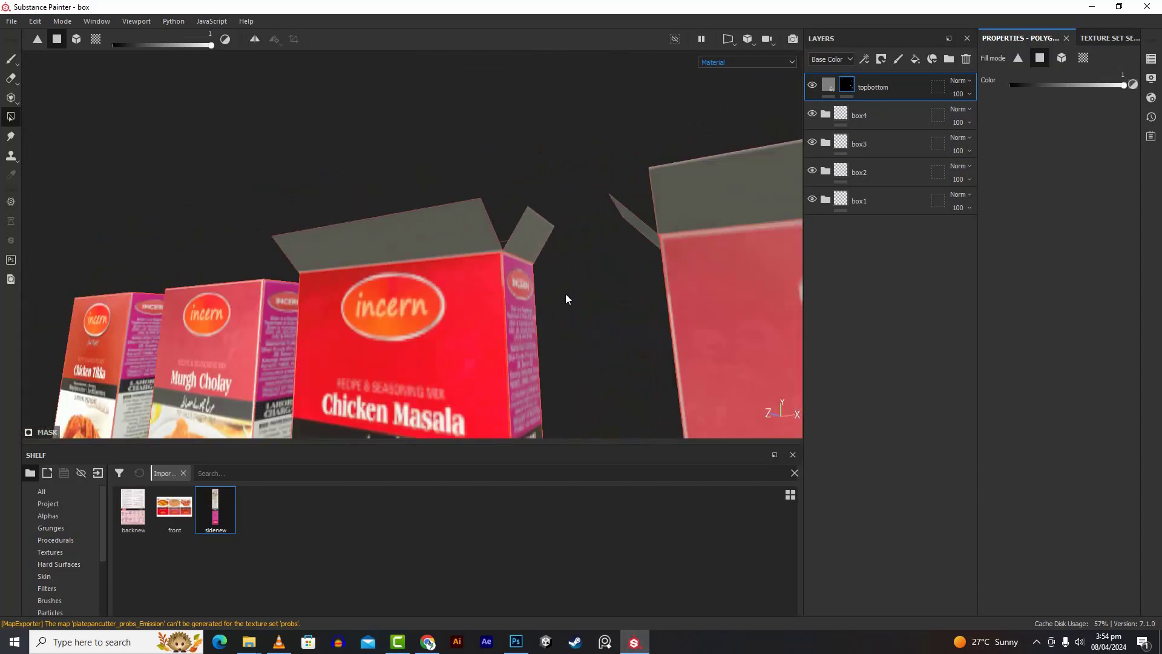
left_click_drag(565, 293, 706, 347, "alt")
scroll(330, 274, "down", 3)
scroll(331, 275, "up", 5)
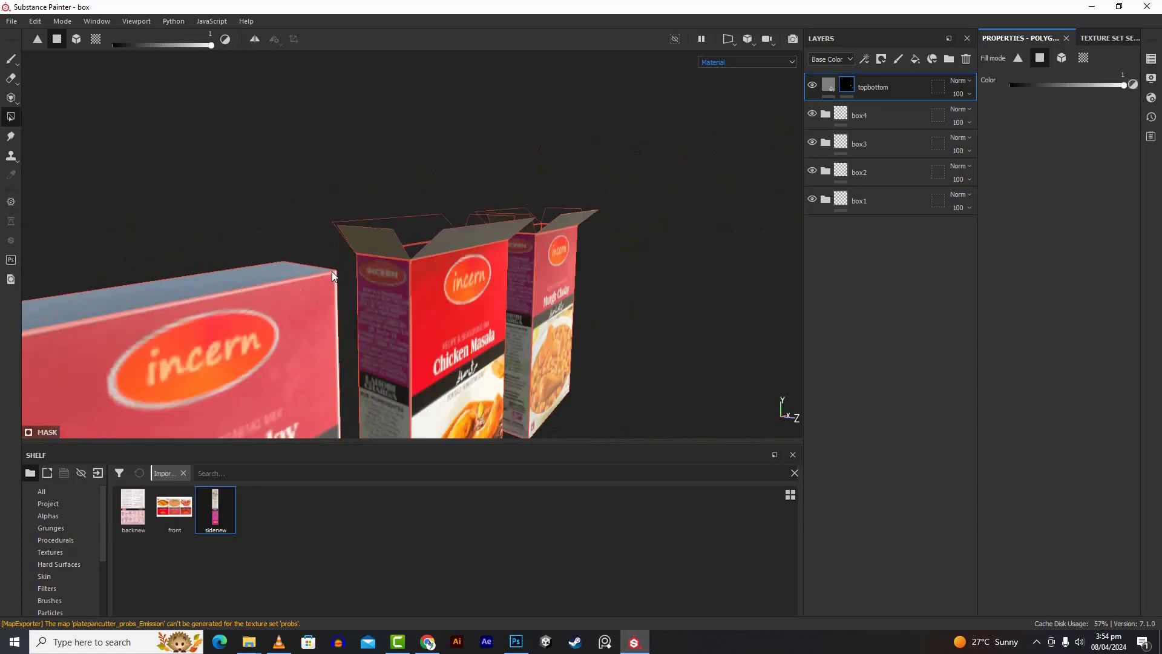
left_click(432, 232)
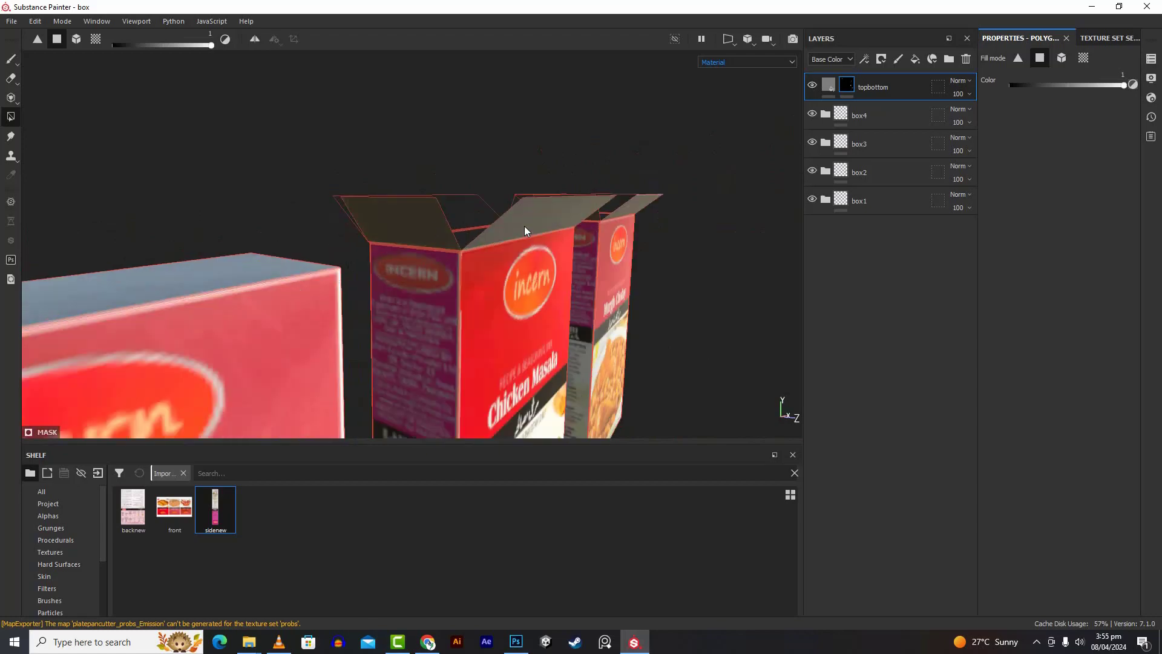
scroll(524, 225, "down", 3)
scroll(521, 244, "up", 5)
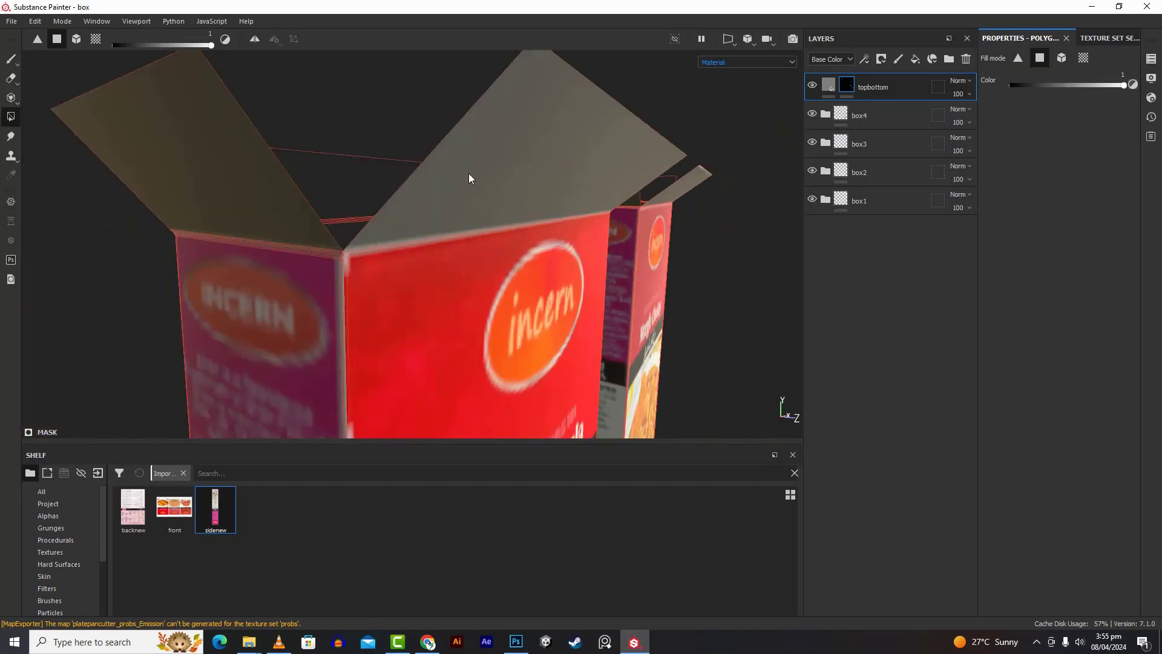
Examine the flaps and closed tops from behind and from the front, ending with an overview of all four boxes
left_click_drag(339, 245, 245, 241, "alt")
scroll(569, 286, "up", 2)
scroll(570, 282, "down", 4)
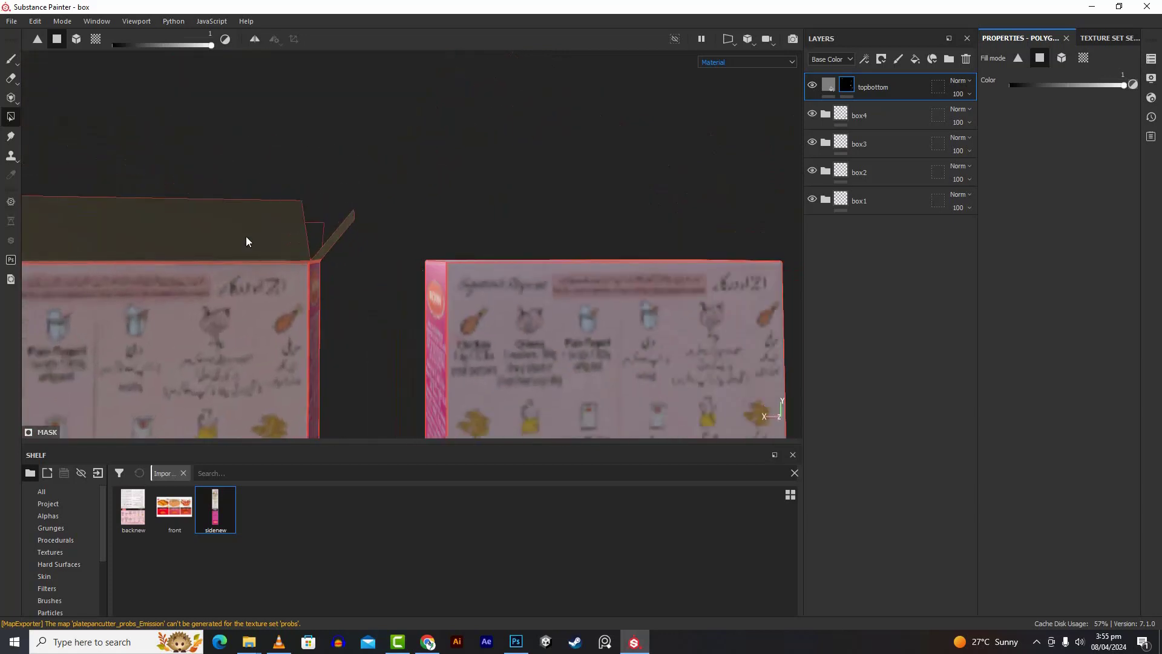
scroll(248, 238, "down", 2)
scroll(254, 238, "up", 5)
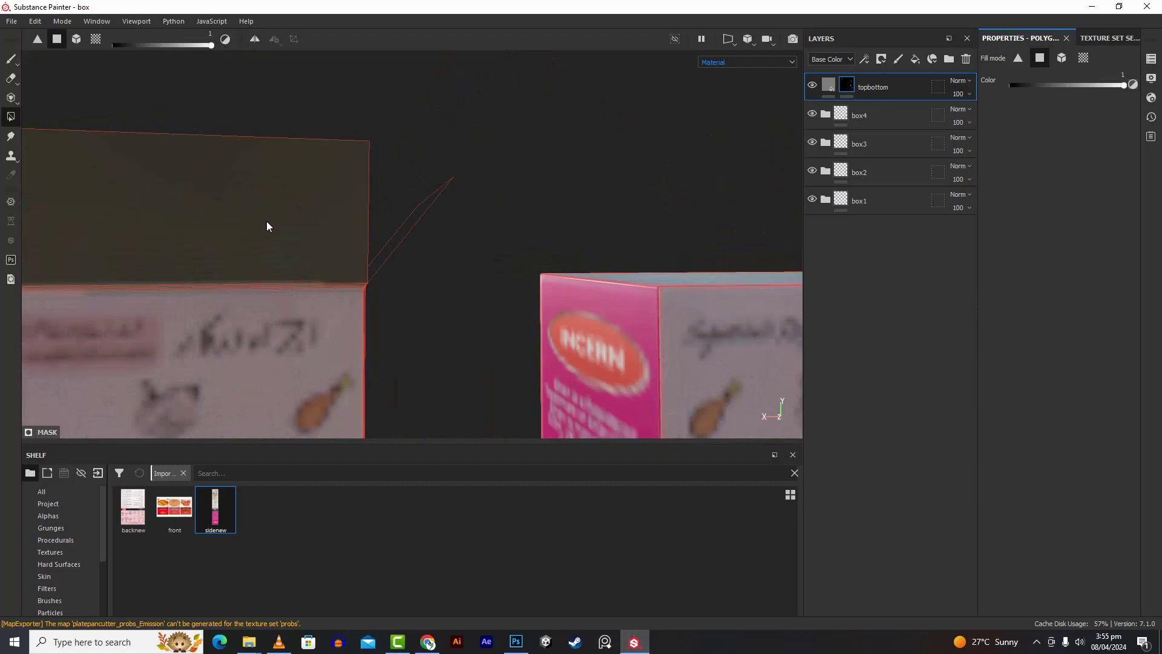
scroll(459, 315, "up", 3)
scroll(459, 314, "down", 5)
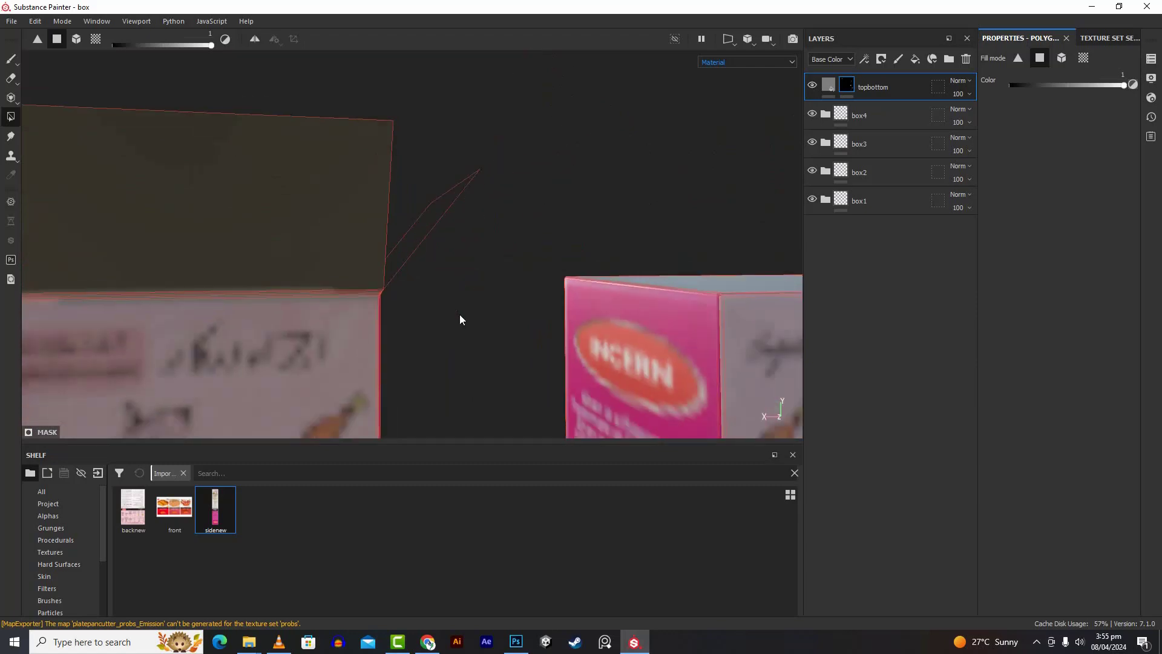
scroll(458, 312, "down", 3)
left_click_drag(457, 313, 412, 364, "alt")
scroll(413, 364, "up", 3)
scroll(415, 359, "down", 6)
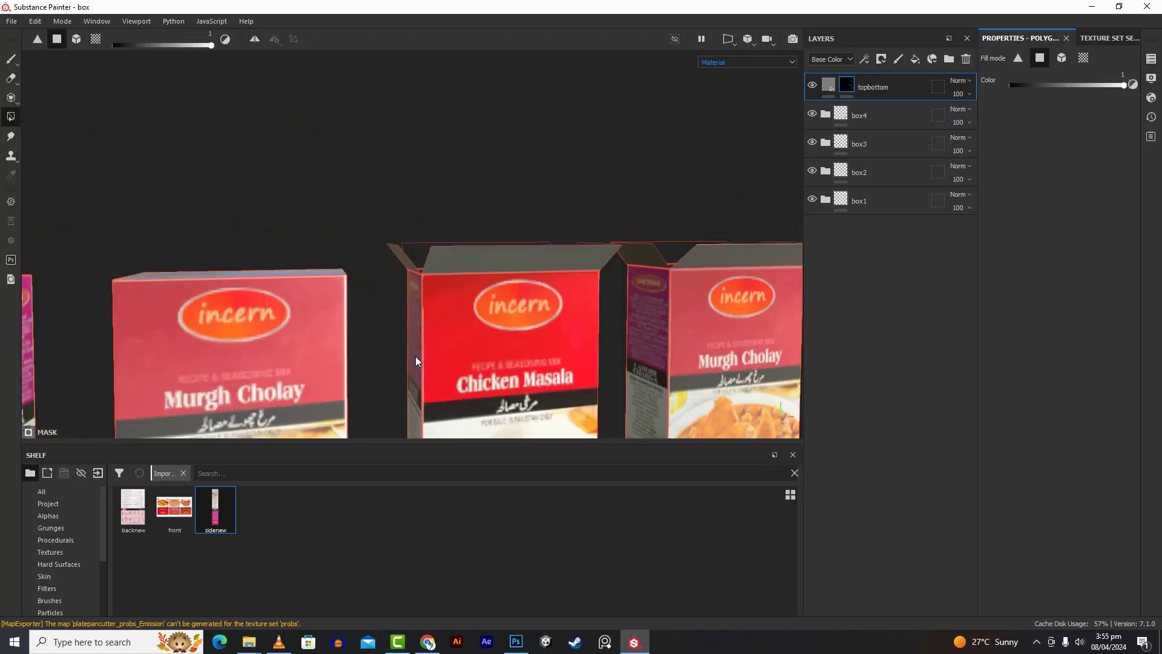
scroll(416, 358, "down", 3)
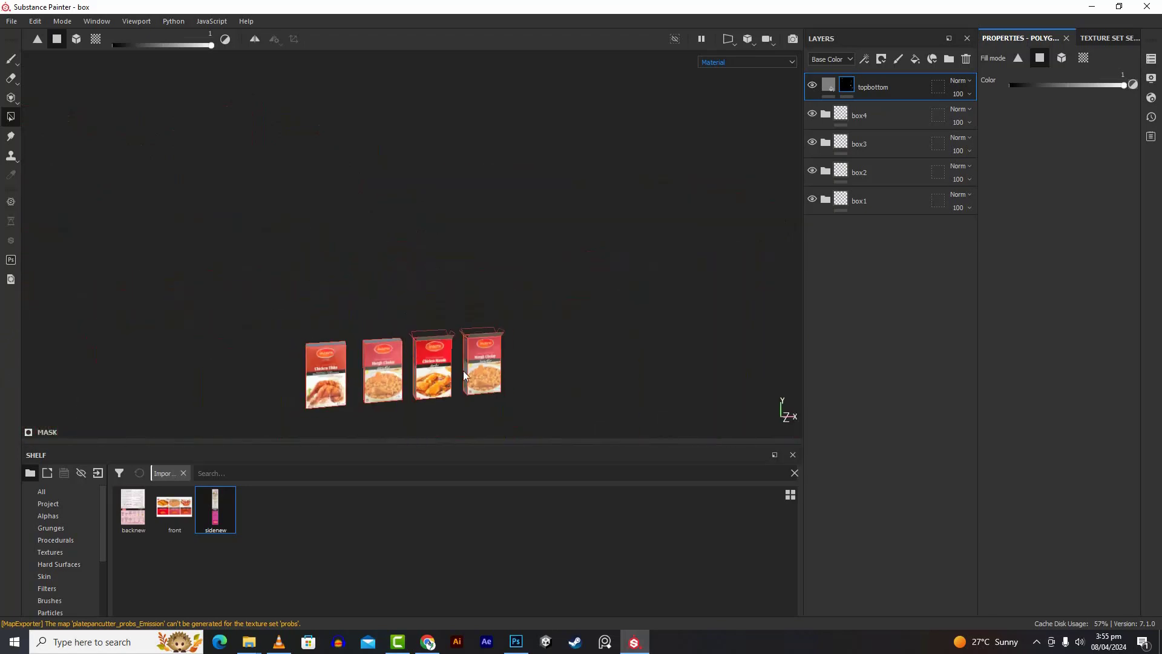
Export the mesh without displacement and with triangulation as box.fbx into a new foodboxes folder inside probswithtextures
left_click(12, 22)
left_click(18, 221)
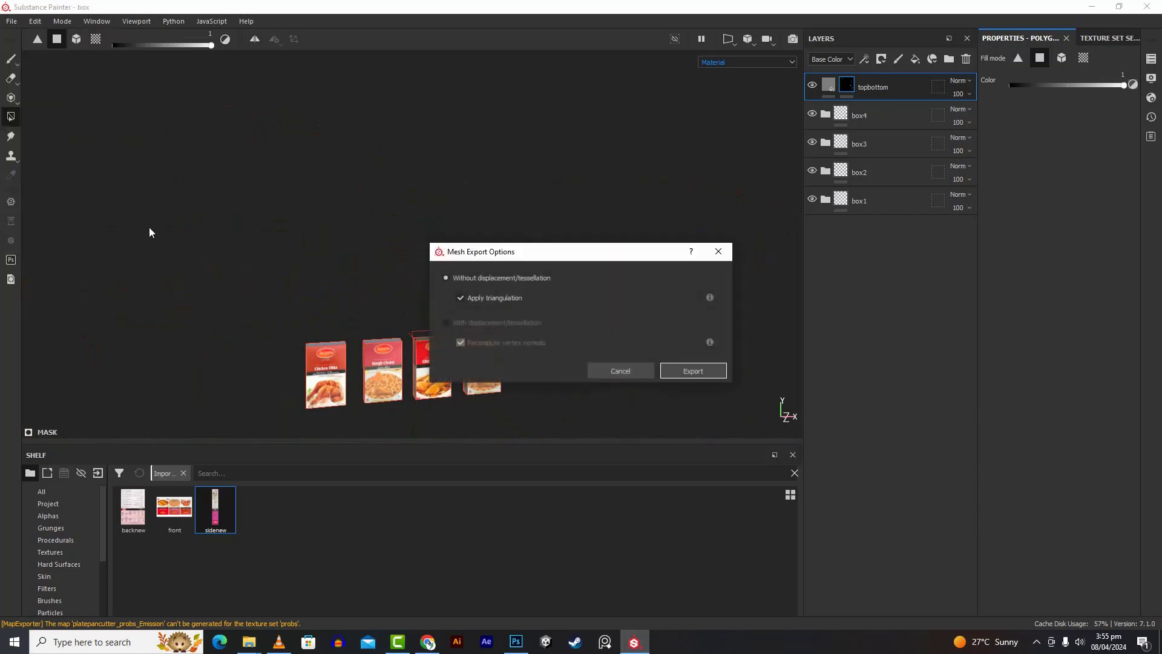
left_click(673, 375)
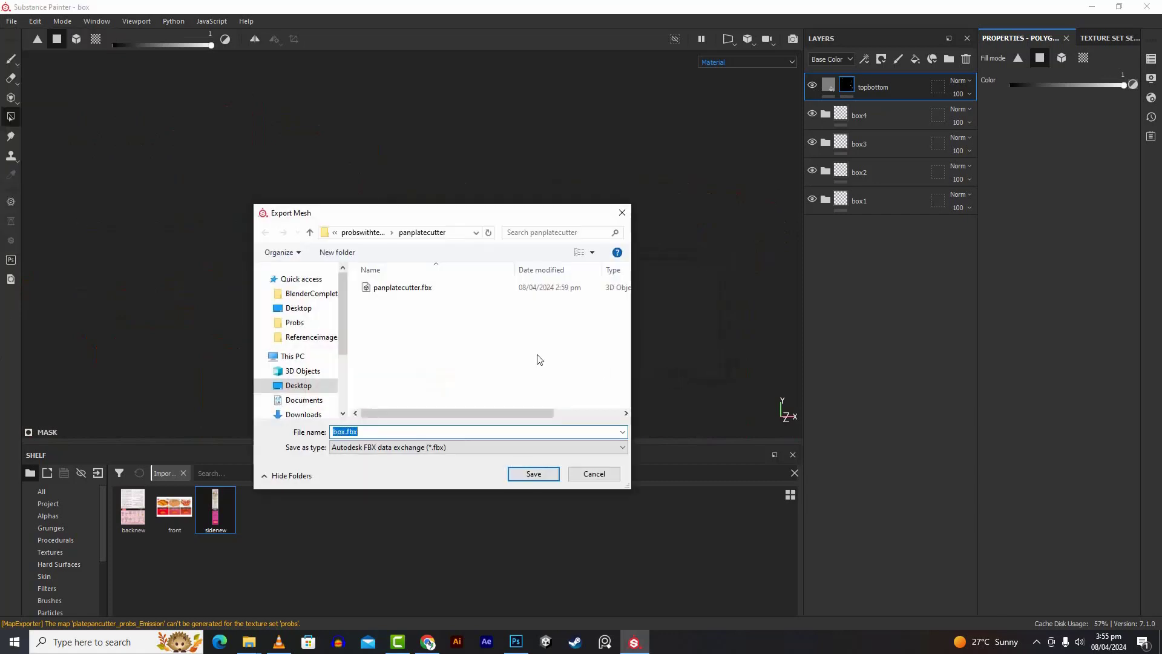
left_click(370, 234)
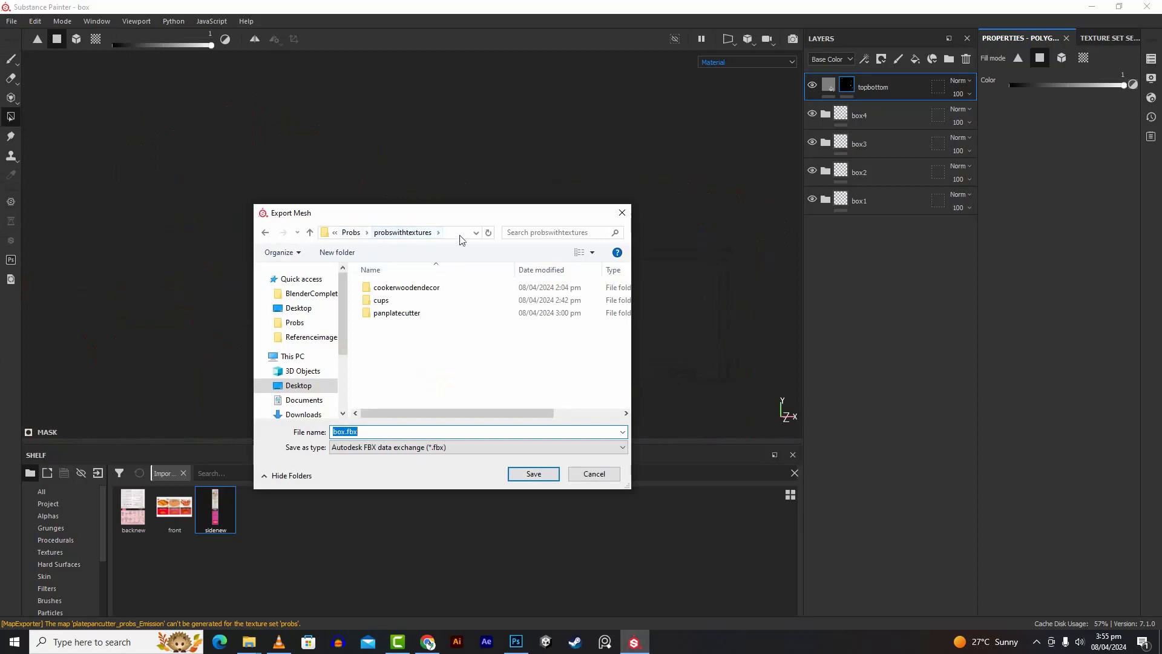
right_click(500, 395)
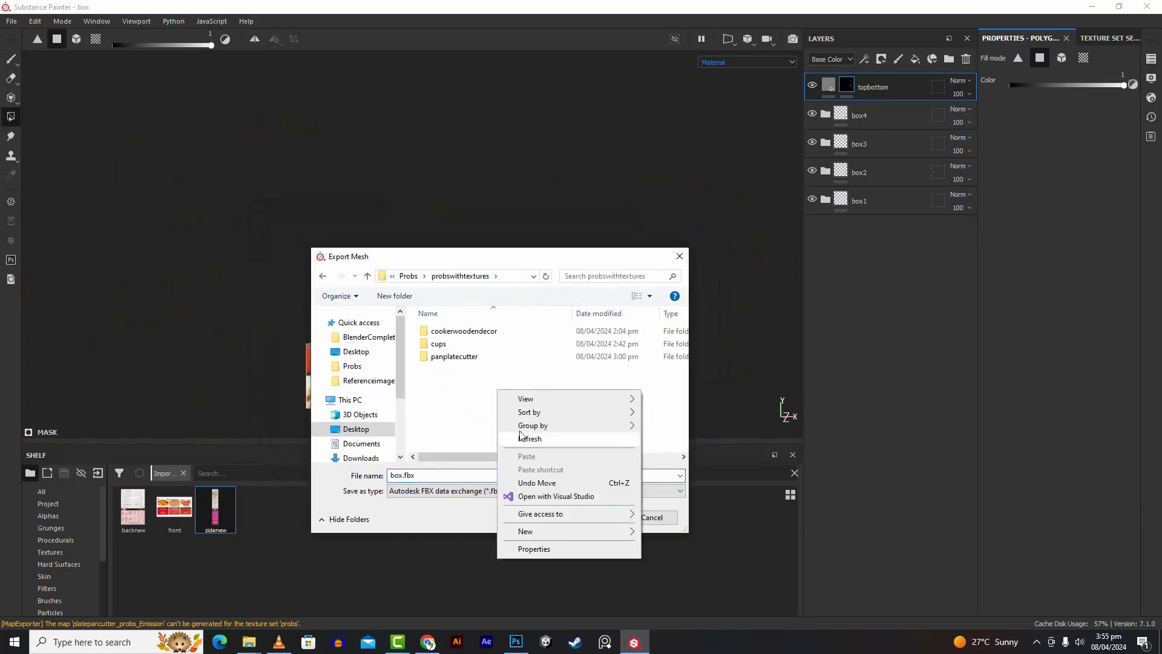
mouse_move(534, 532)
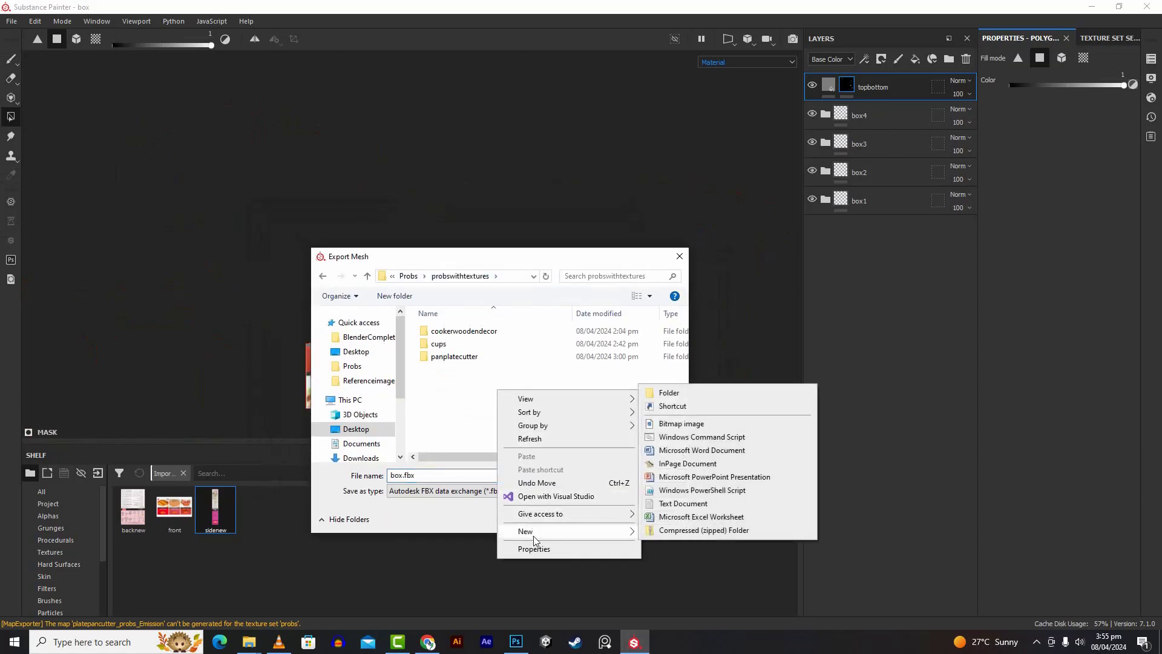
left_click(673, 394)
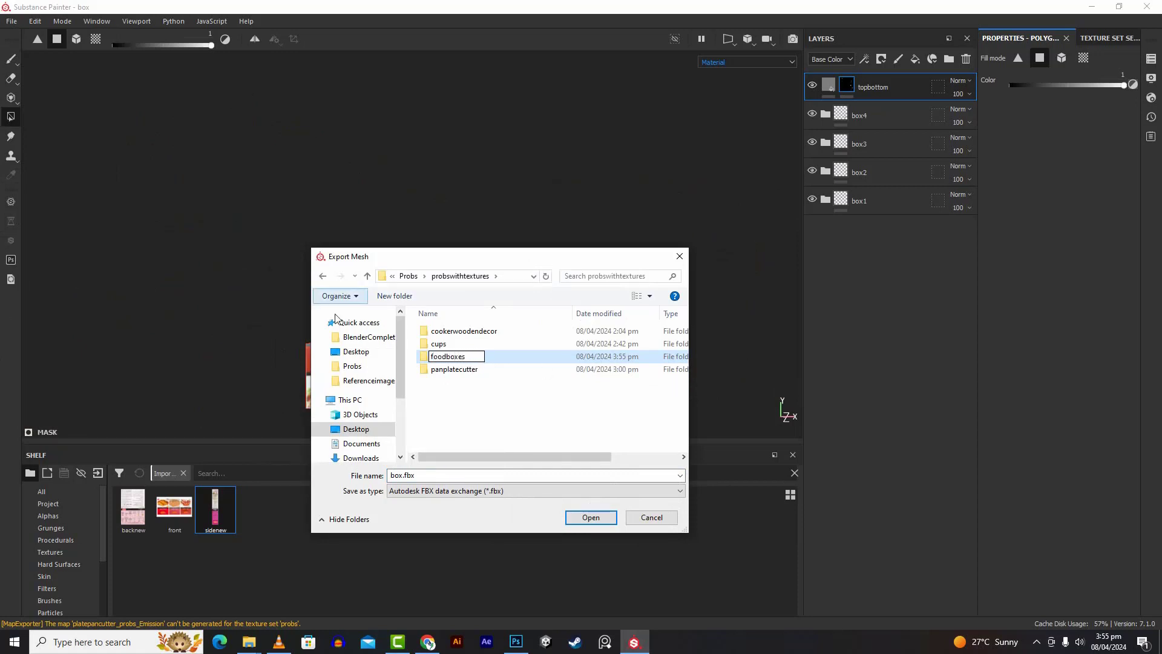
double_click(508, 361)
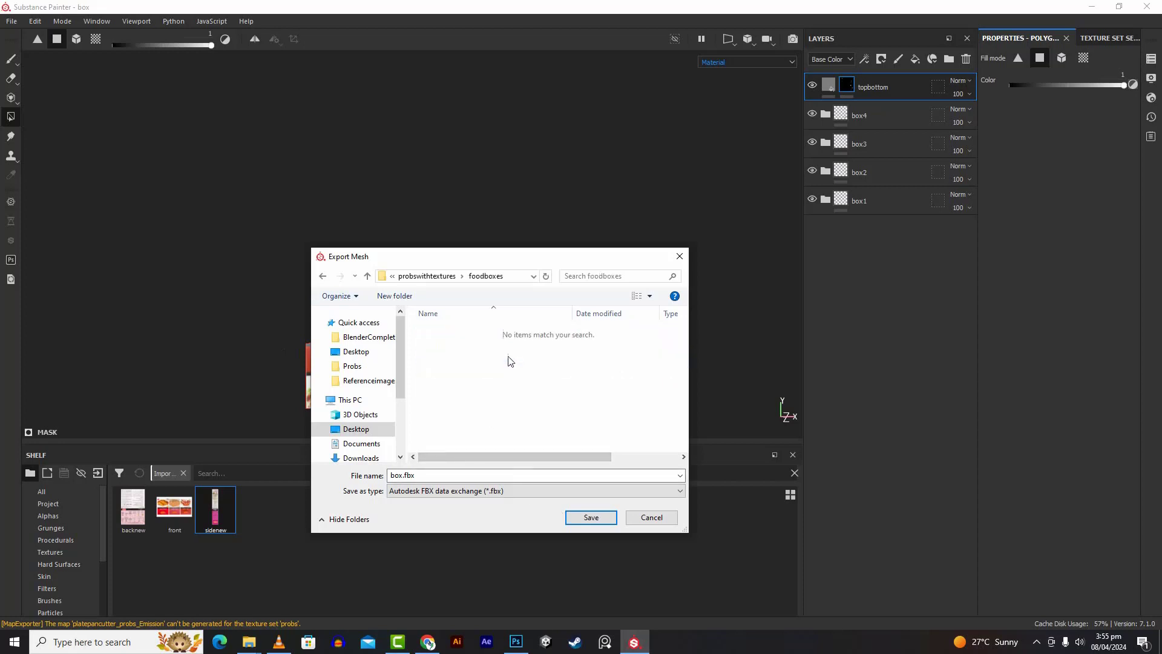
left_click(586, 519)
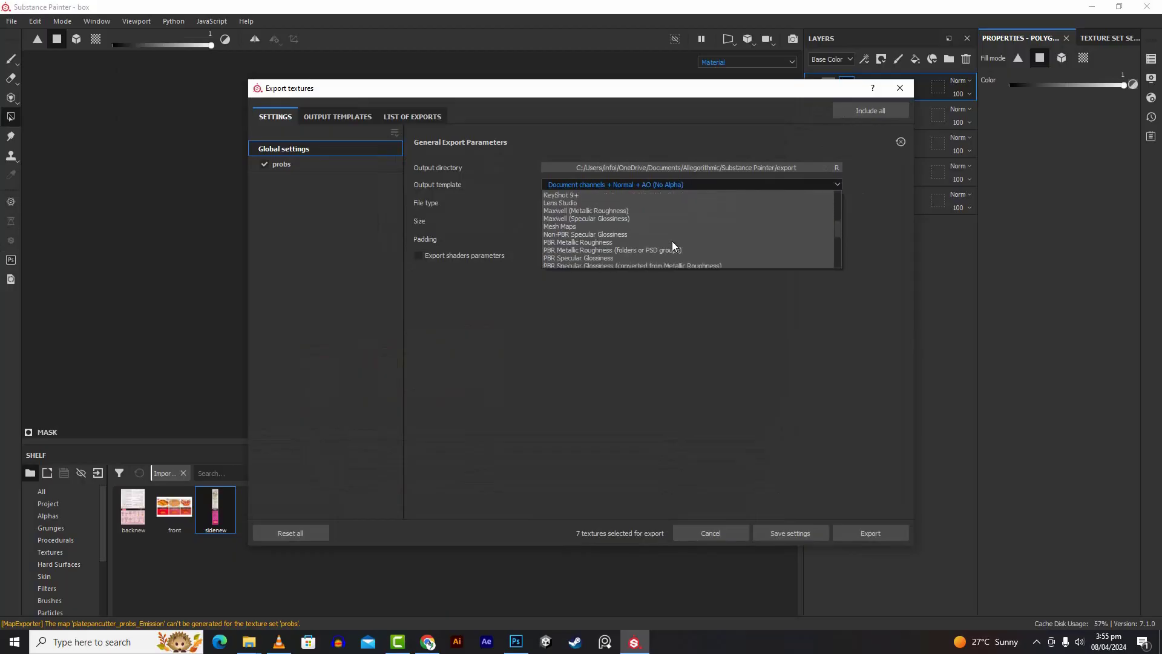
Export the probs texture set using the Unity Universal Render Pipeline (Metallic Standard) output template
scroll(671, 241, "down", 6)
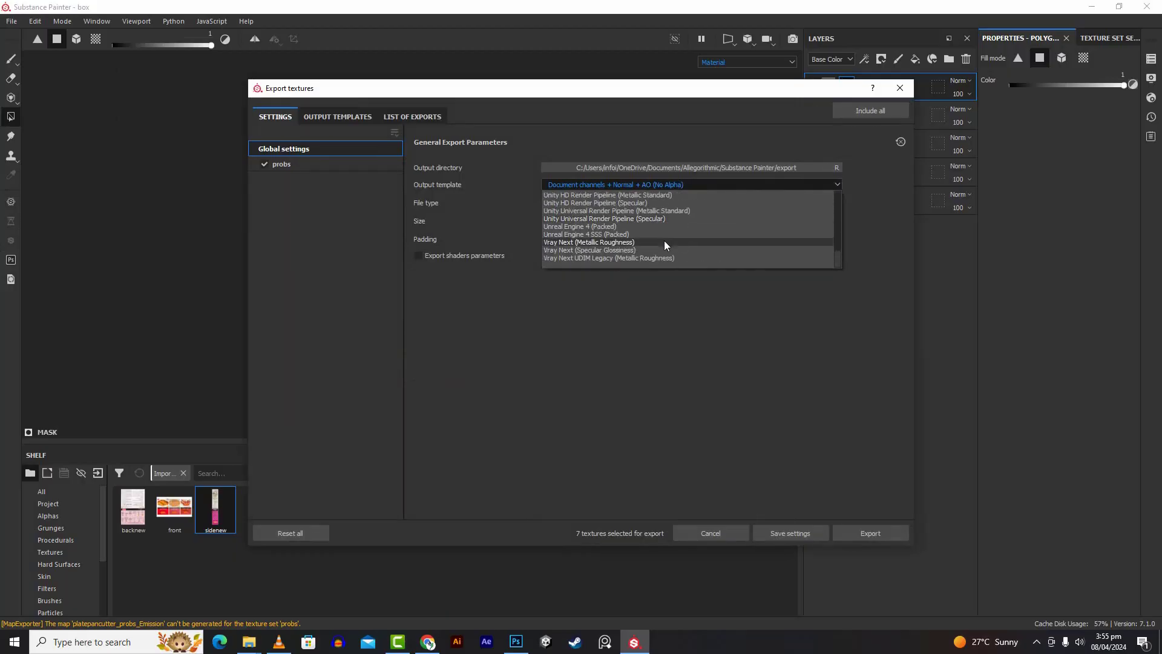
left_click(658, 211)
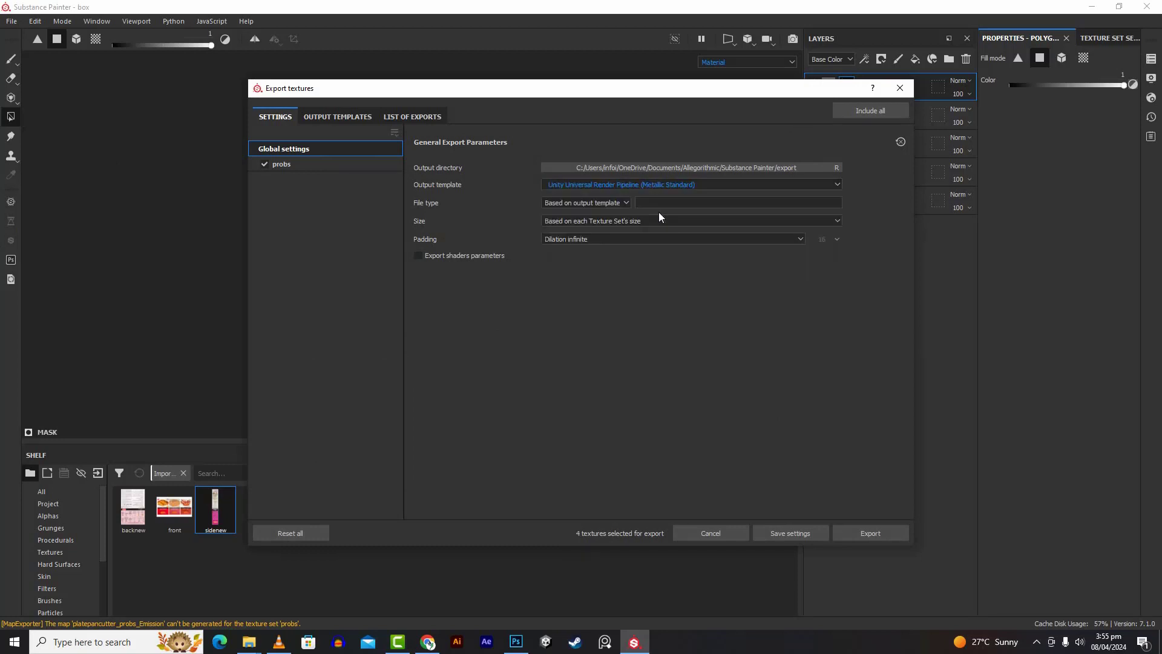
left_click(852, 533)
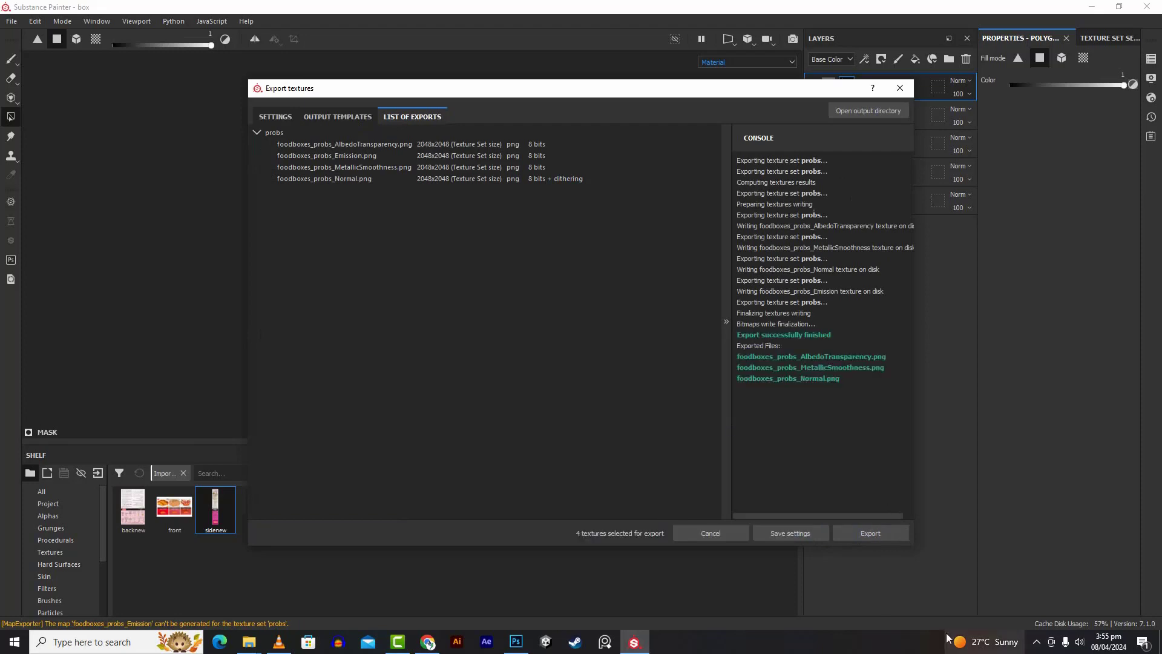
Open the texture output directory and cut the exported foodboxes AlbedoTransparency, MetallicSmoothness and Normal images
left_click(876, 115)
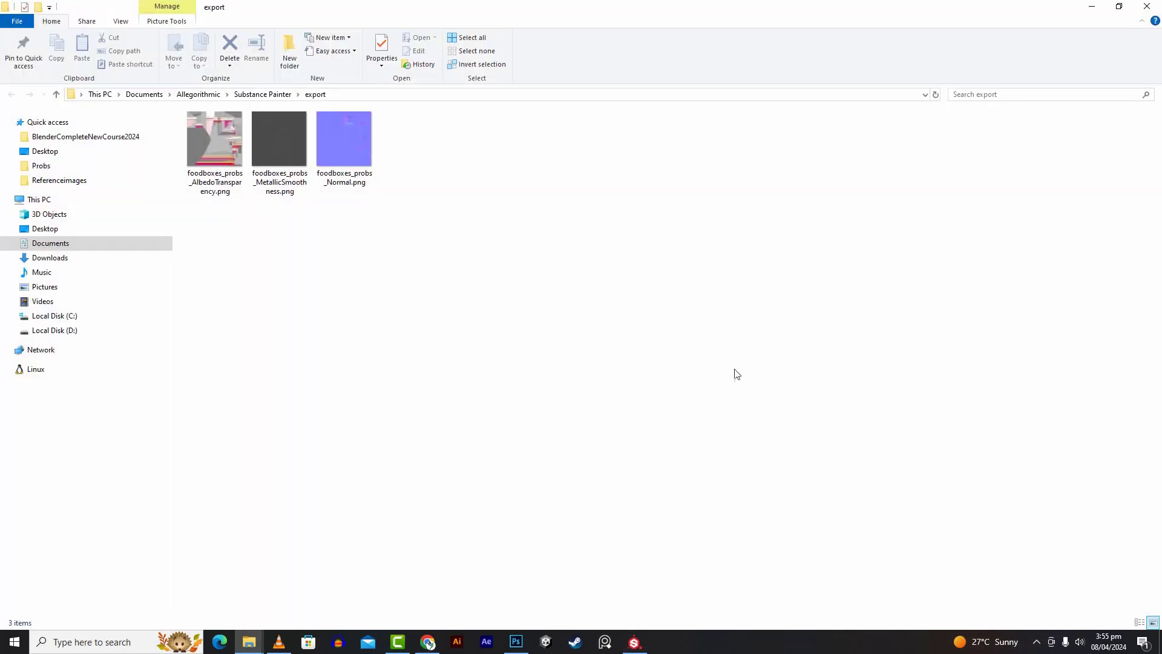
left_click_drag(555, 288, 210, 148)
right_click(211, 148)
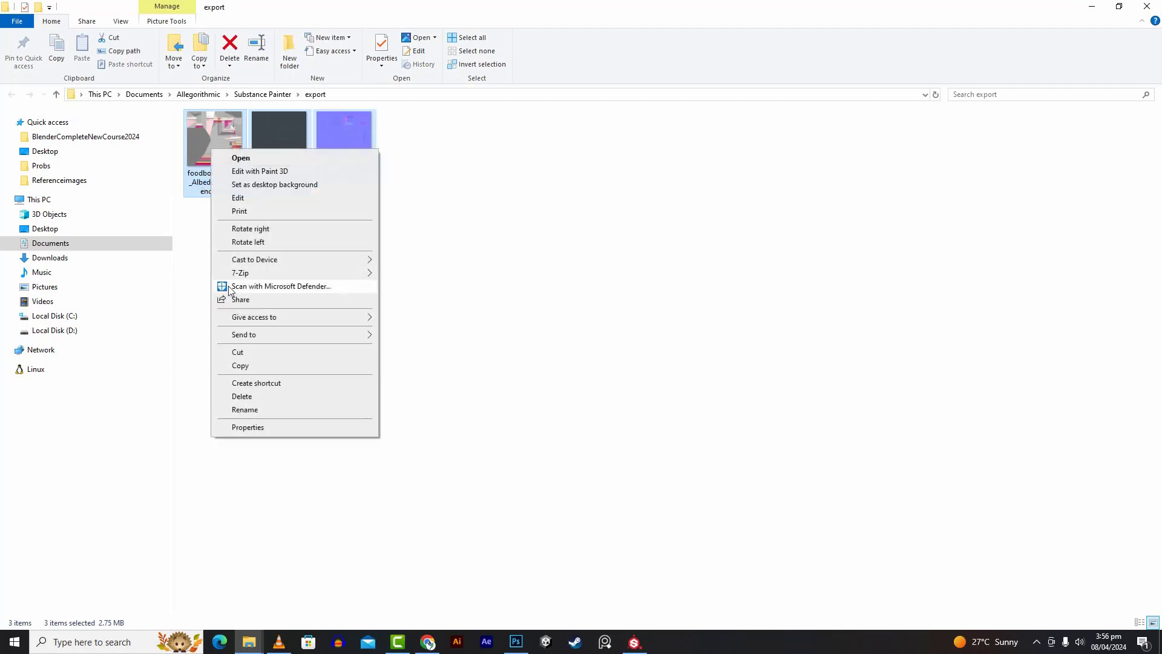
left_click(235, 352)
left_click(1036, 641)
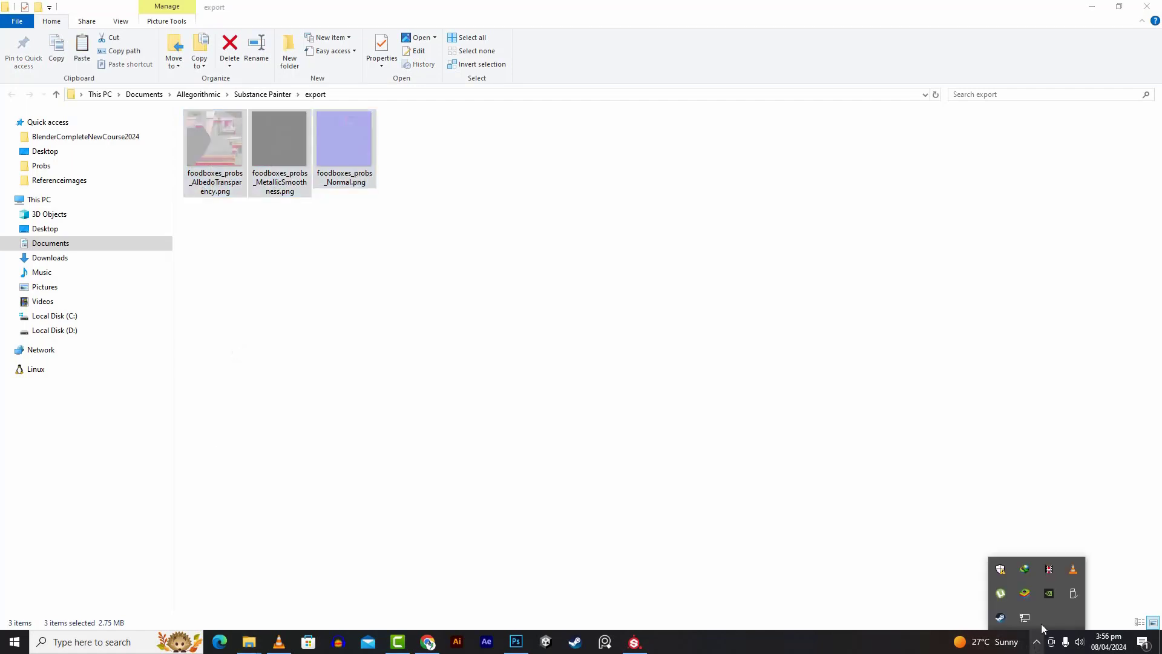